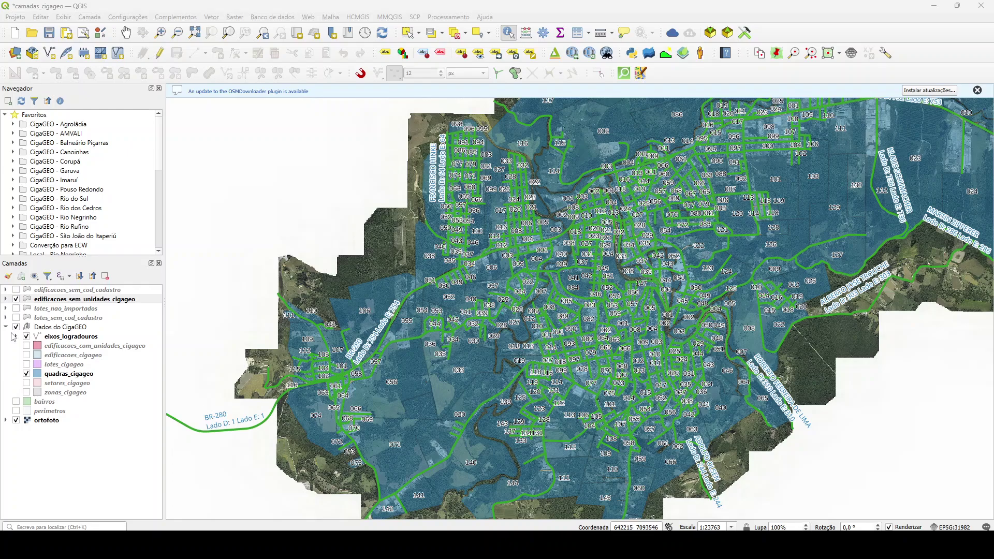
# - View the attribute table of the edificacoes_sem_unidades_cigageo layer and close it again
pyautogui.click(118, 301)
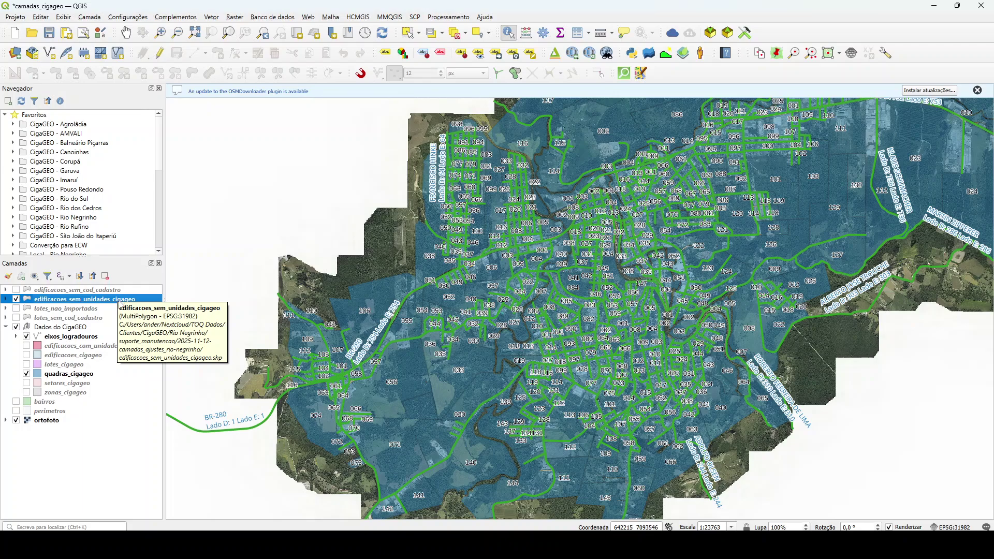
pyautogui.rightClick(121, 305)
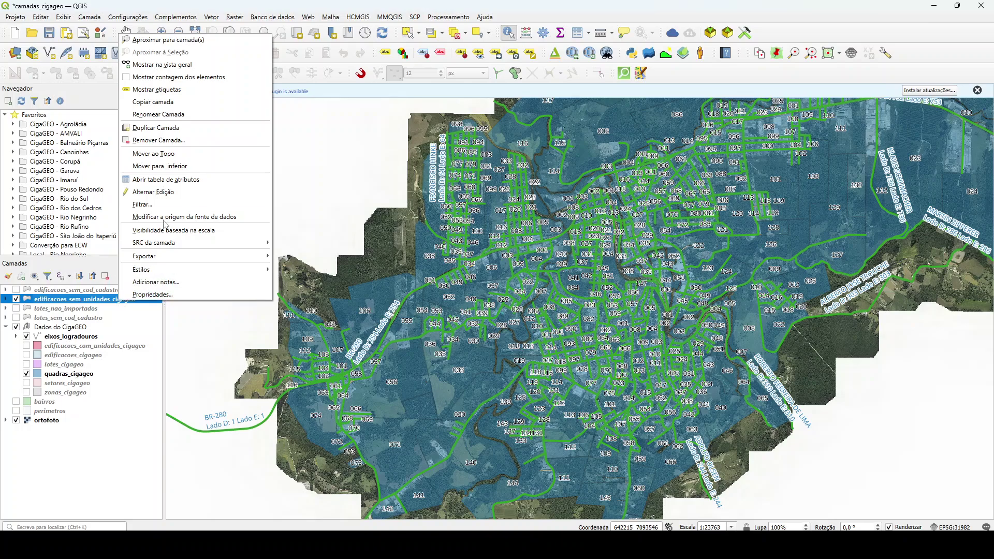
pyautogui.click(176, 180)
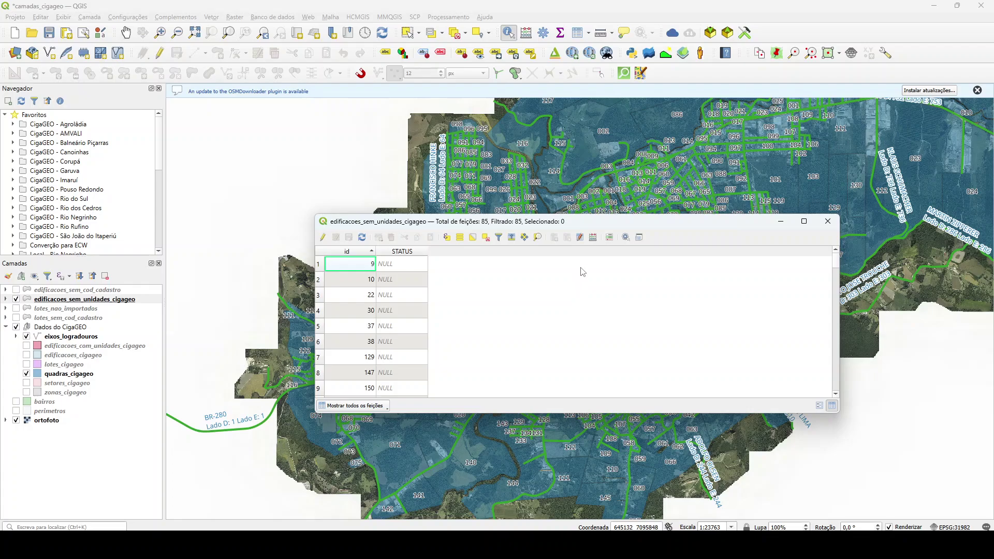
pyautogui.click(829, 221)
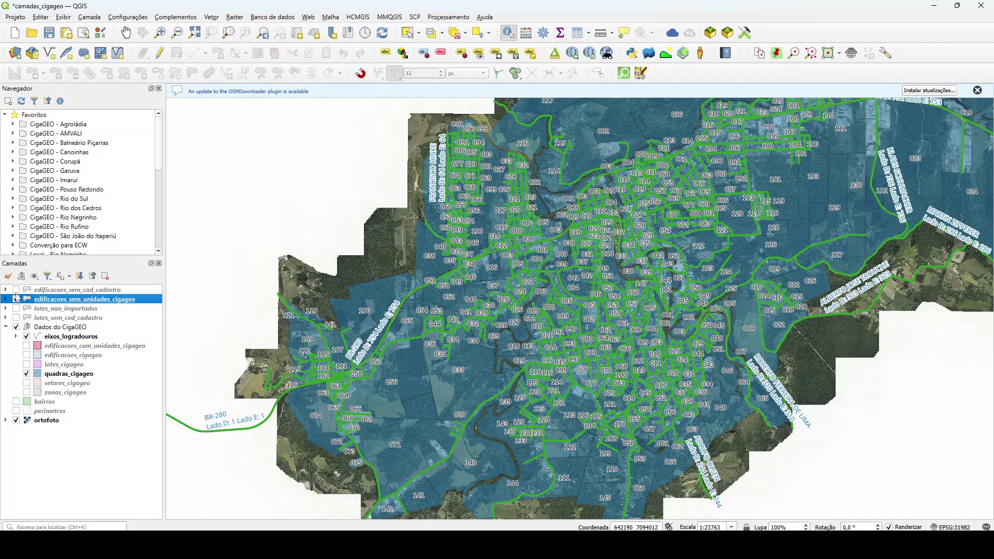
# - Show the edificacoes_sem_cod_cadastro layer and hide the edificacoes_sem_unidades_cigageo and quadras_cigageo layers
pyautogui.click(60, 290)
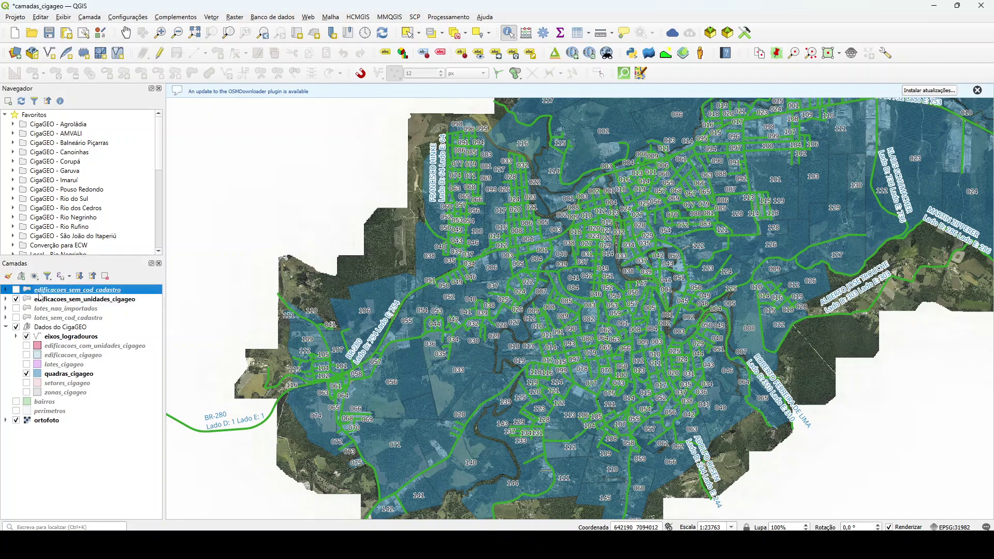
pyautogui.click(16, 290)
pyautogui.click(16, 299)
pyautogui.click(26, 374)
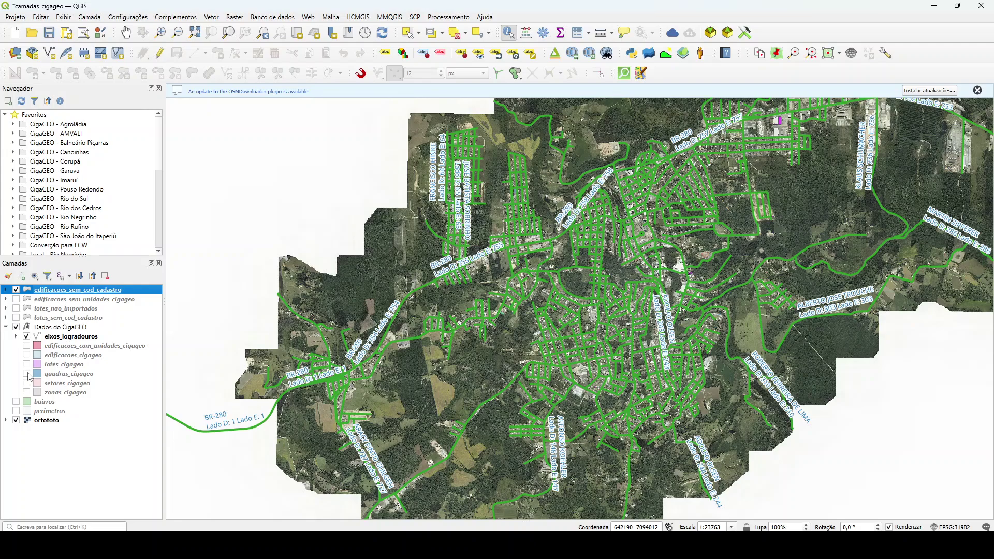
# - View the attribute table of edificacoes_sem_cod_cadastro with the GEOMAIS_in column widened to read the full codes, and close it
pyautogui.rightClick(78, 291)
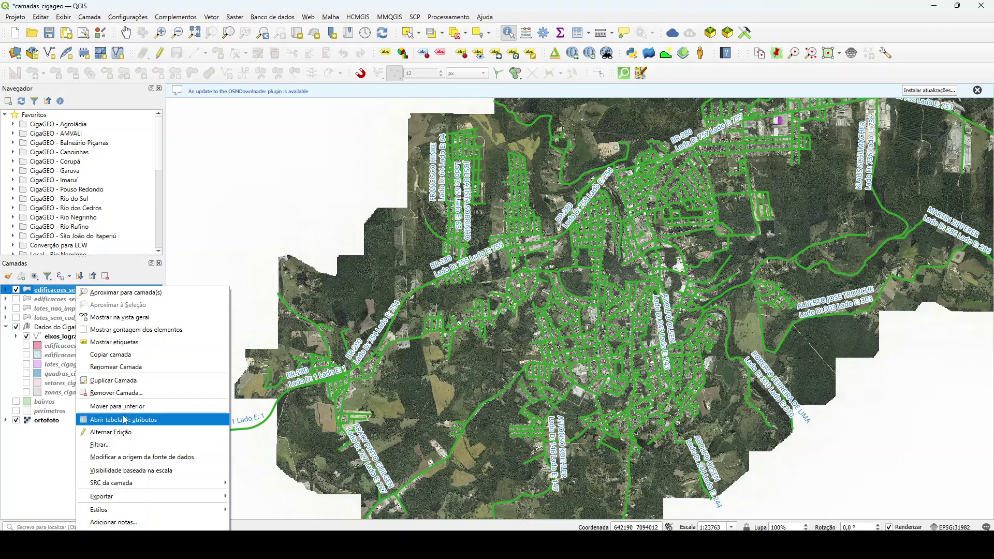
pyautogui.click(125, 419)
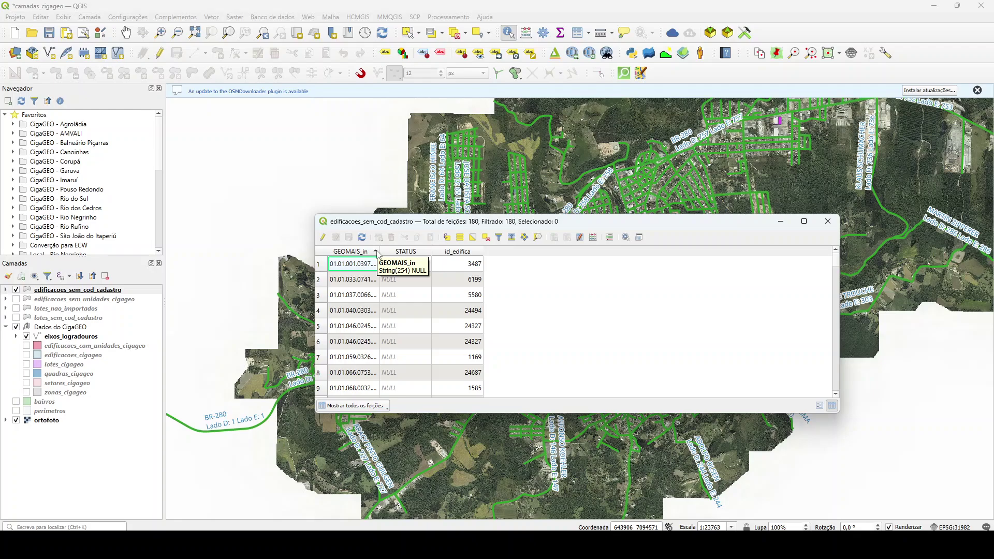
pyautogui.moveTo(379, 252); pyautogui.dragTo(416, 249)
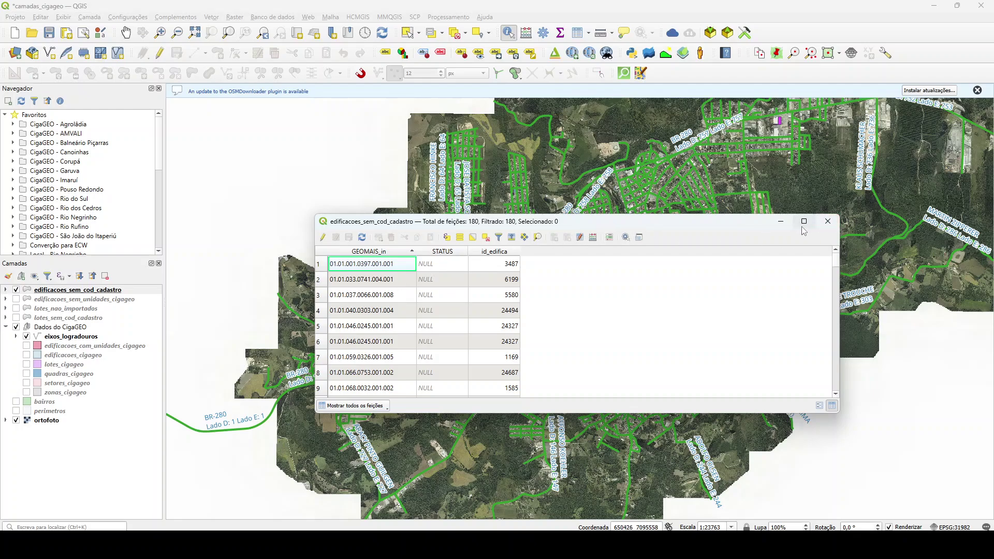
pyautogui.click(828, 219)
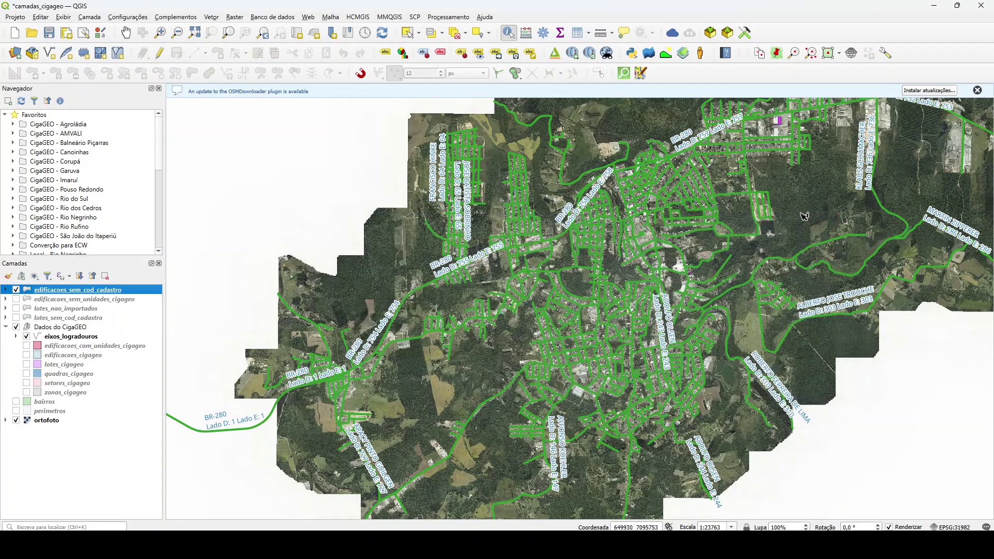
# - Hide the edificacoes_sem_cod_cadastro layer and show edificacoes_sem_unidades_cigageo instead
pyautogui.click(16, 289)
pyautogui.click(57, 301)
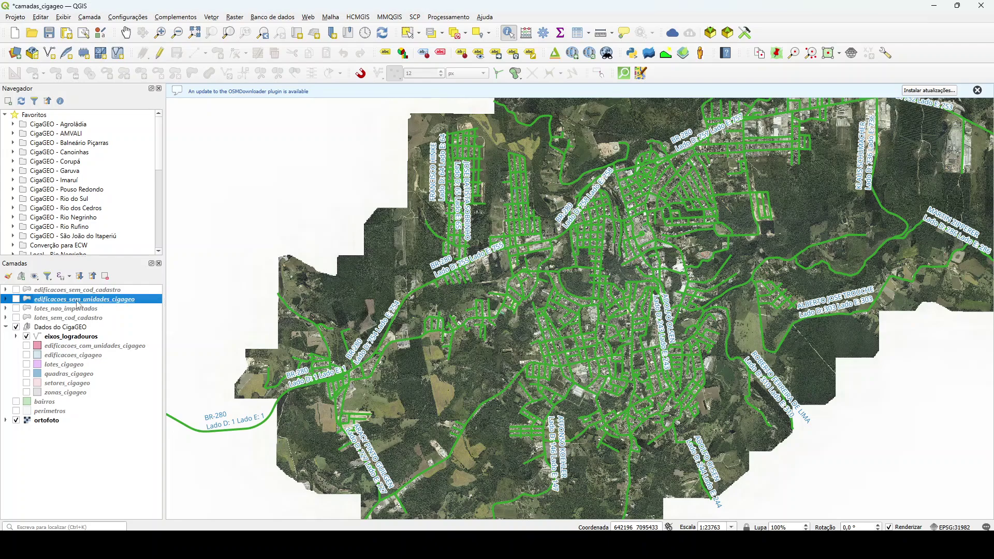
pyautogui.click(16, 299)
# - Select the building with id 22 in the edificacoes_sem_unidades_cigageo attribute table, zoom the map to it and close the table
pyautogui.rightClick(39, 299)
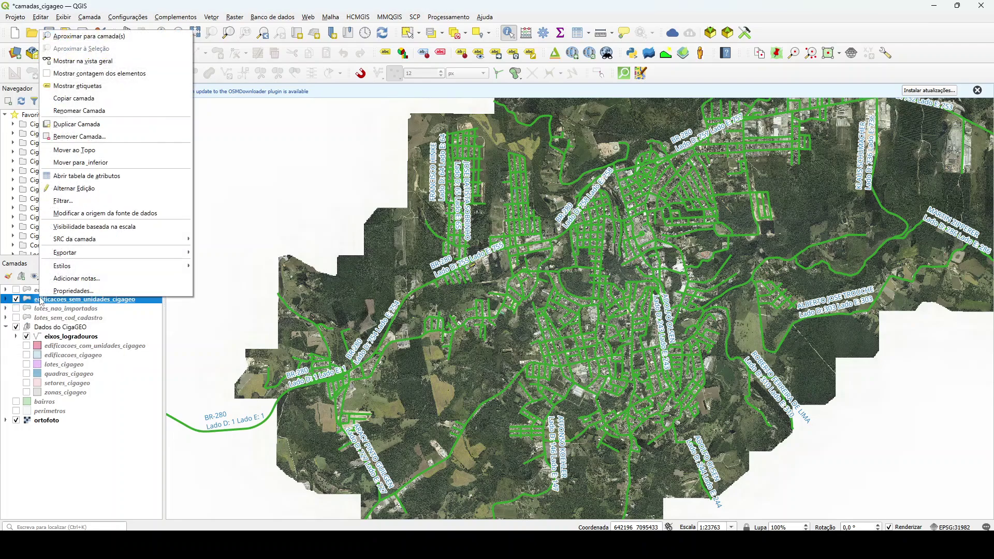
pyautogui.click(101, 177)
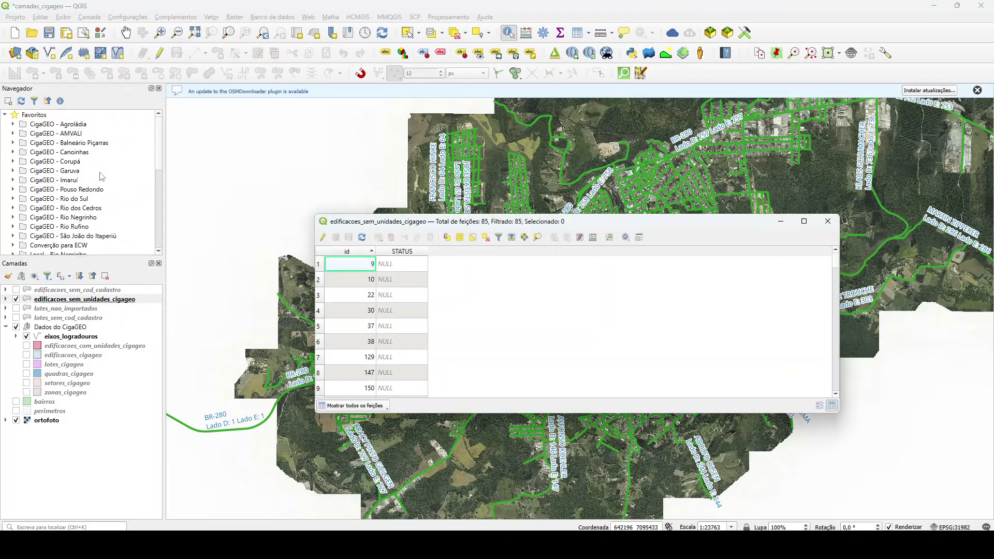
pyautogui.click(318, 295)
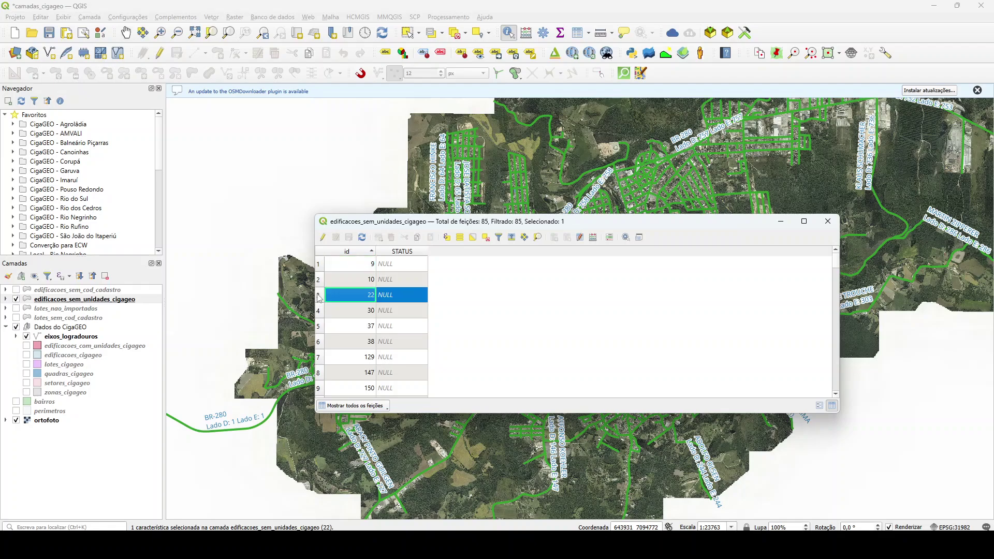
pyautogui.click(538, 237)
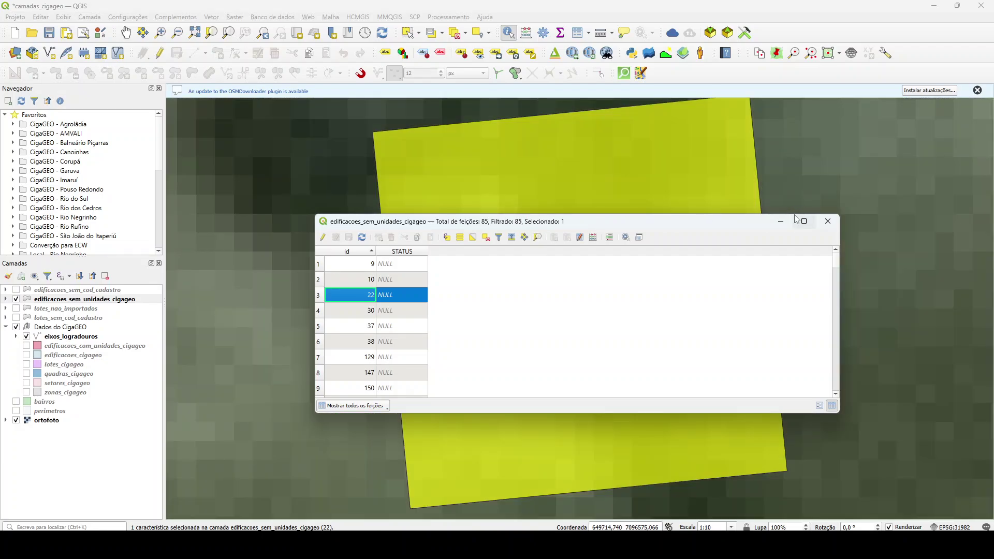
pyautogui.click(828, 222)
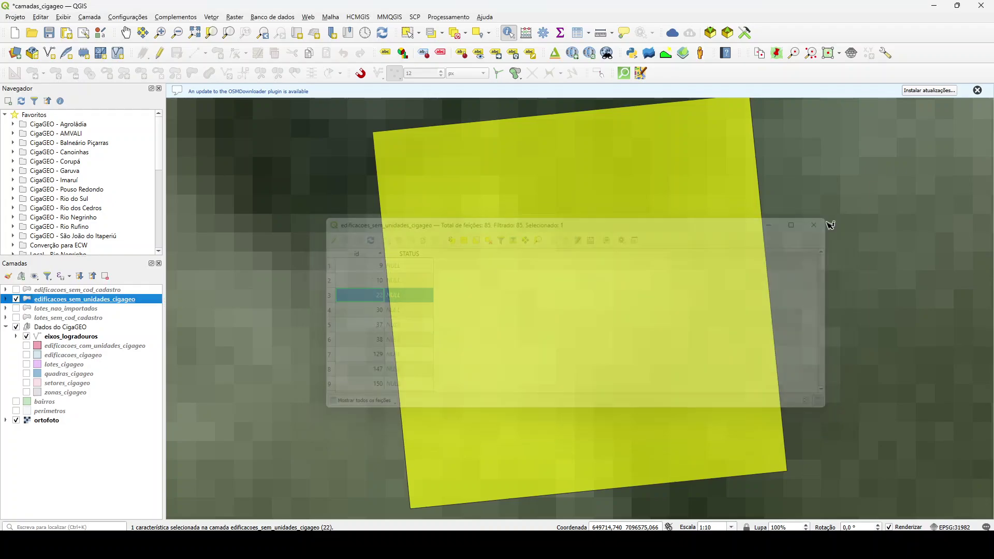
# - Show the lotes_cigageo layer to see which lot contains the selected building and its surroundings
pyautogui.scroll(-5, 636, 256)
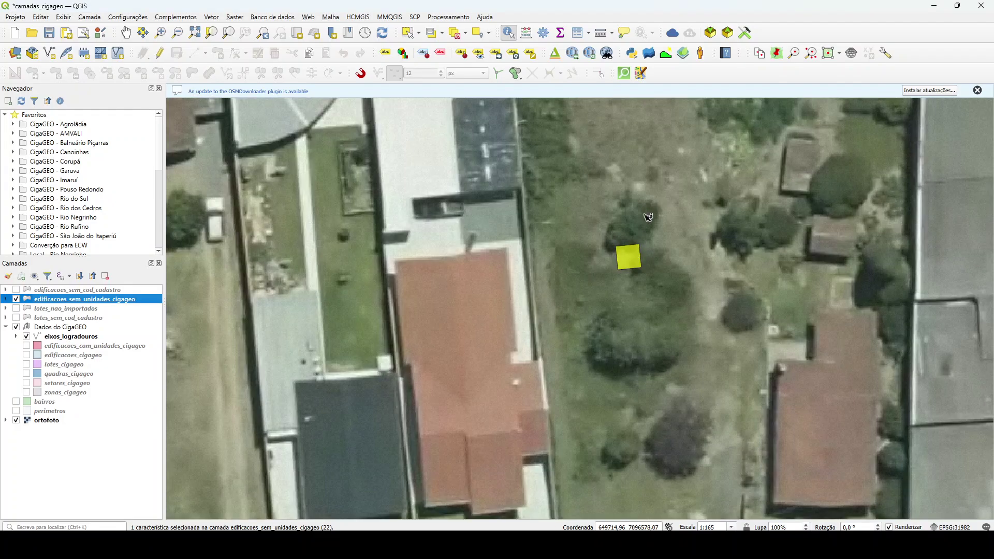
pyautogui.scroll(-1, 653, 233)
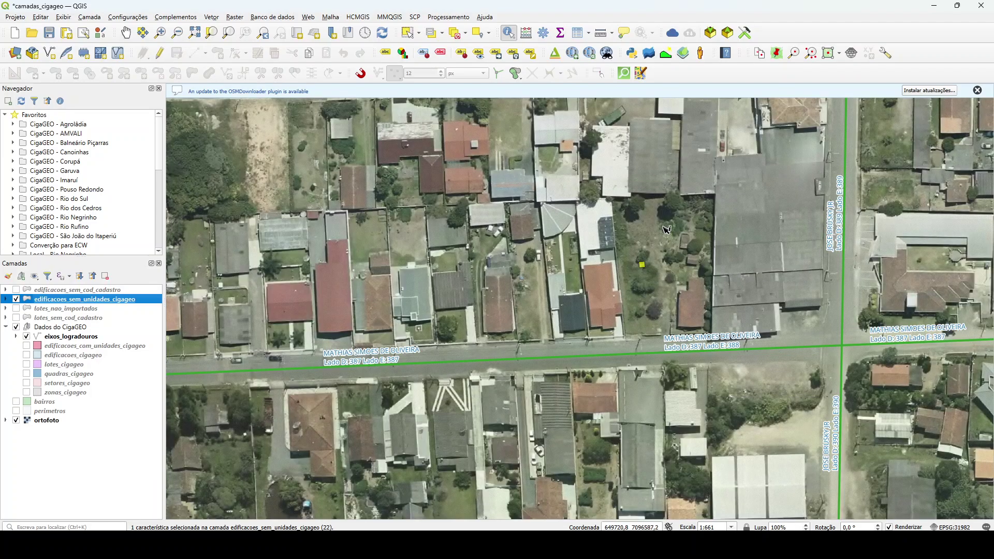
pyautogui.moveTo(667, 230); pyautogui.dragTo(534, 294)
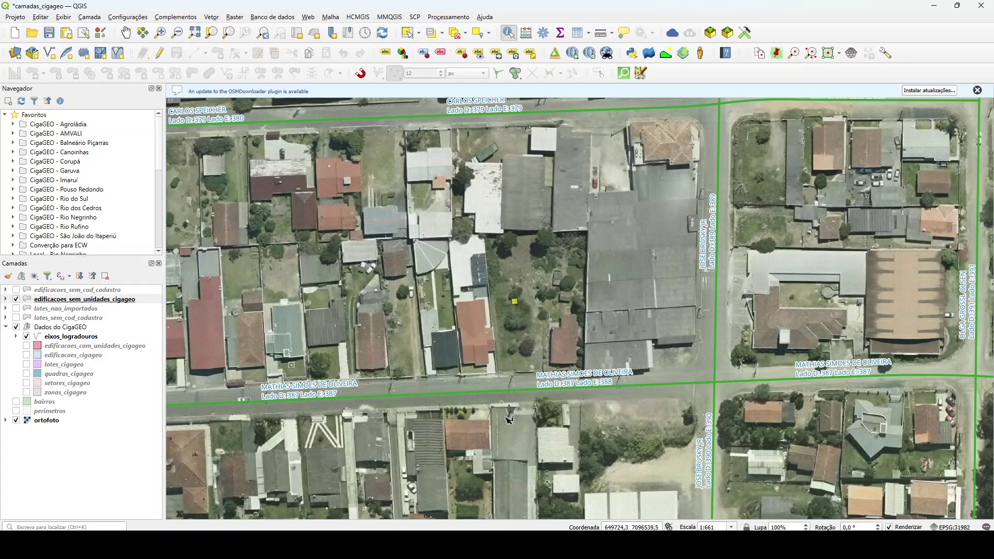
pyautogui.click(27, 365)
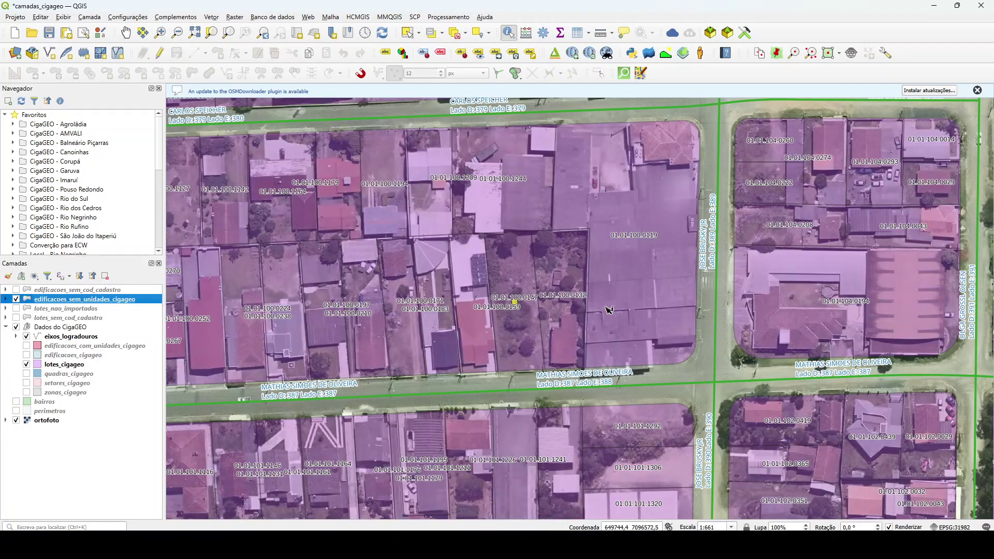
pyautogui.scroll(1, 537, 306)
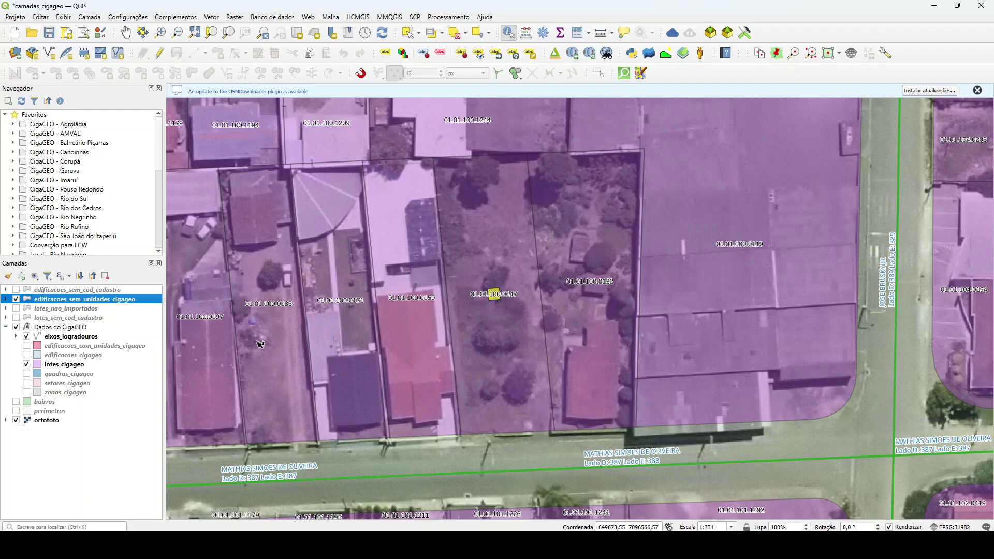
# - Select the building with id 147 in the edificacoes_sem_unidades_cigageo attribute table and bring it into view with its surrounding lot
pyautogui.rightClick(123, 301)
pyautogui.click(176, 178)
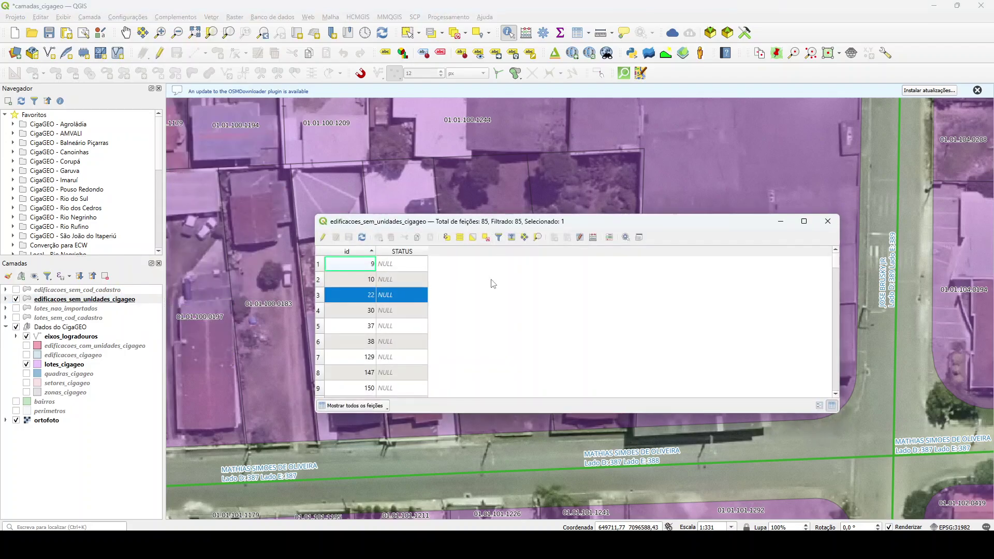
pyautogui.click(328, 374)
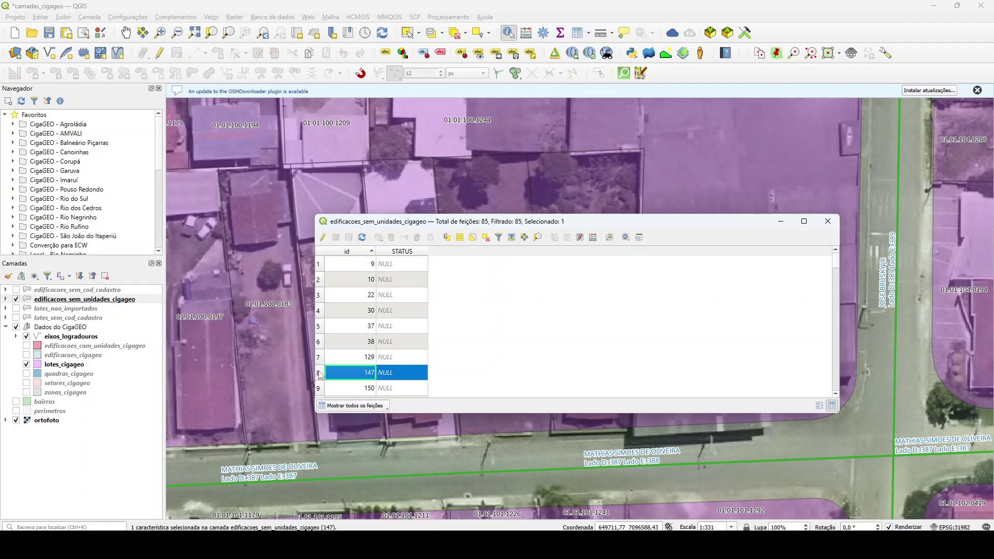
pyautogui.click(537, 238)
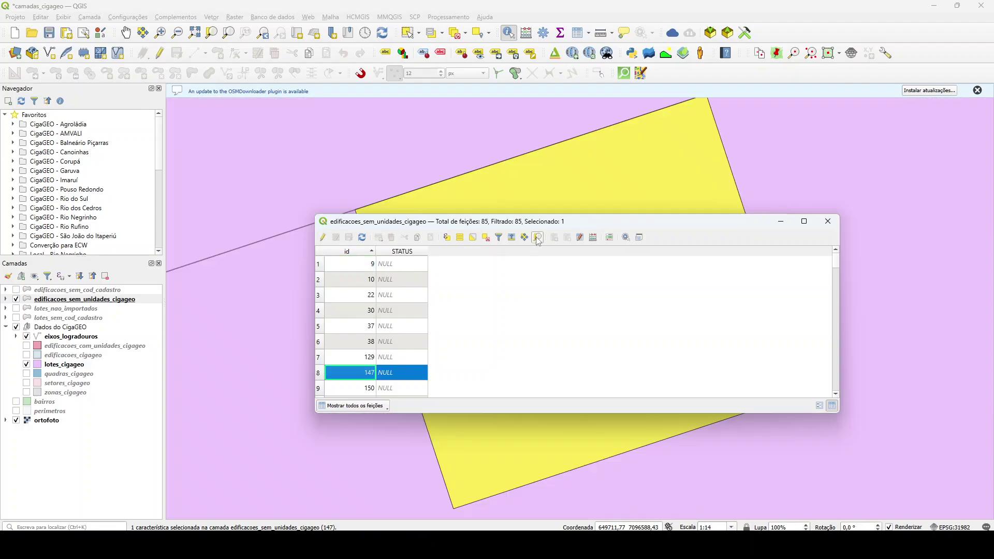
pyautogui.scroll(-2, 513, 434)
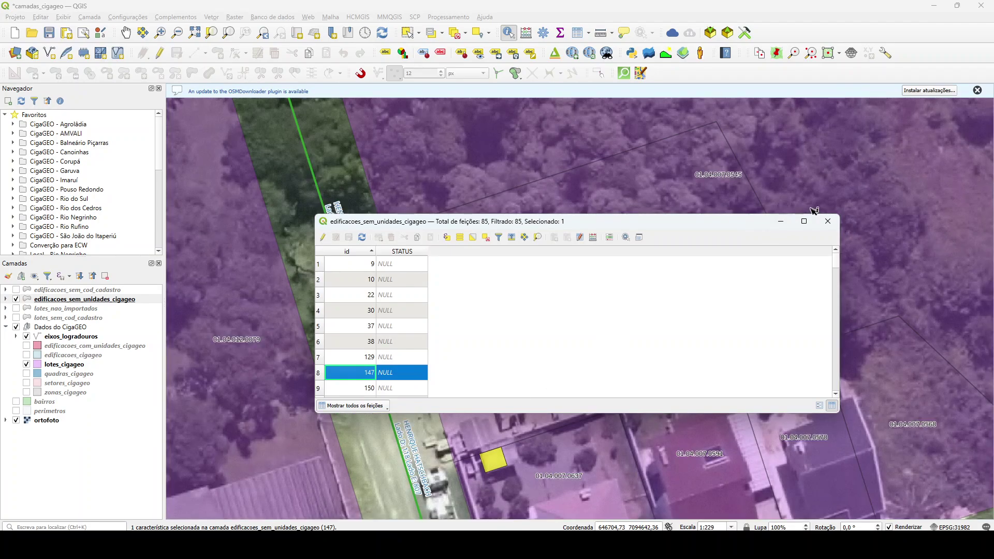
pyautogui.click(825, 221)
pyautogui.moveTo(572, 396); pyautogui.dragTo(539, 204)
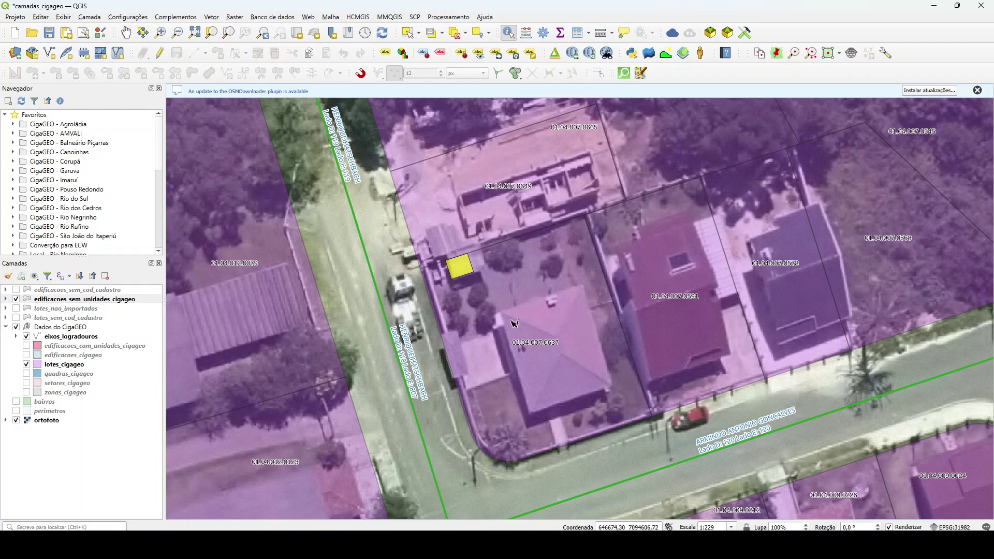
# - Show the edificacoes_cigageo layer and identify the lot around the selected building in lotes_cigageo
pyautogui.click(27, 355)
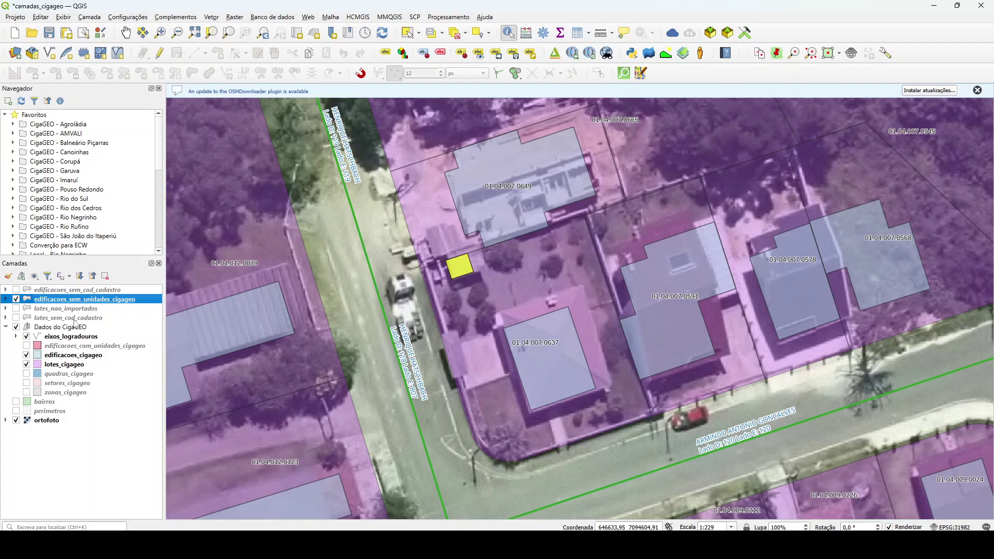
pyautogui.click(58, 366)
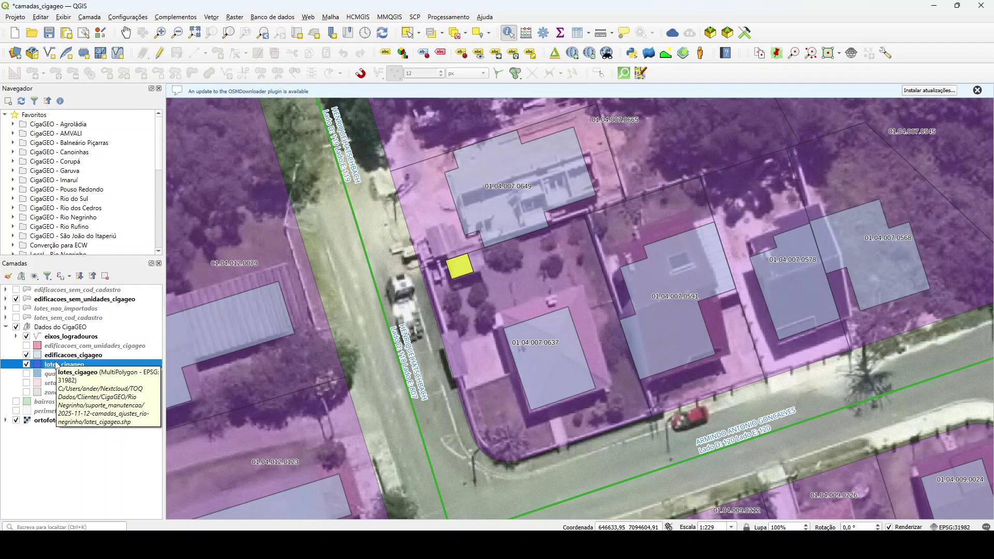
pyautogui.click(498, 347)
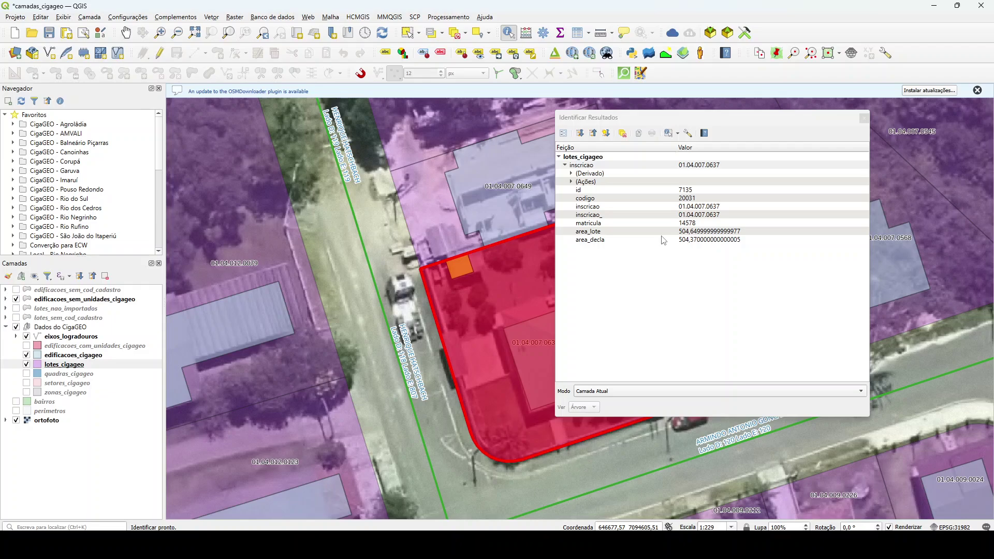
# - Copy the inscricao attribute value of the identified lot
pyautogui.click(700, 207)
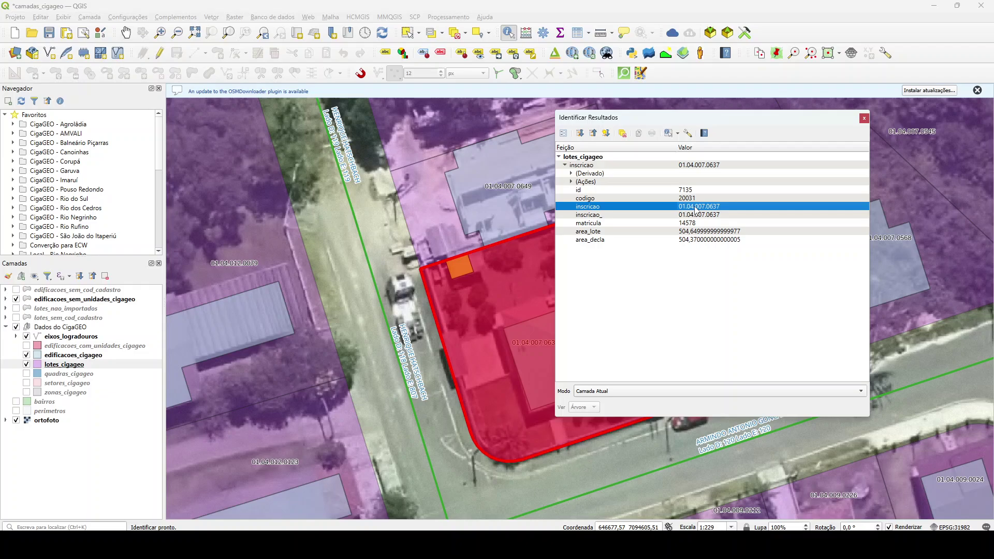
pyautogui.rightClick(696, 208)
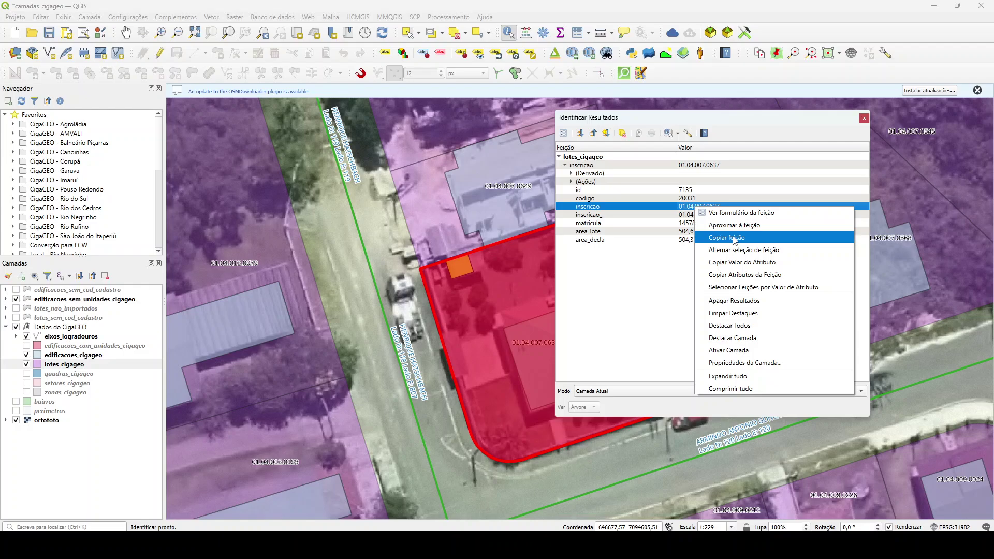
pyautogui.click(752, 263)
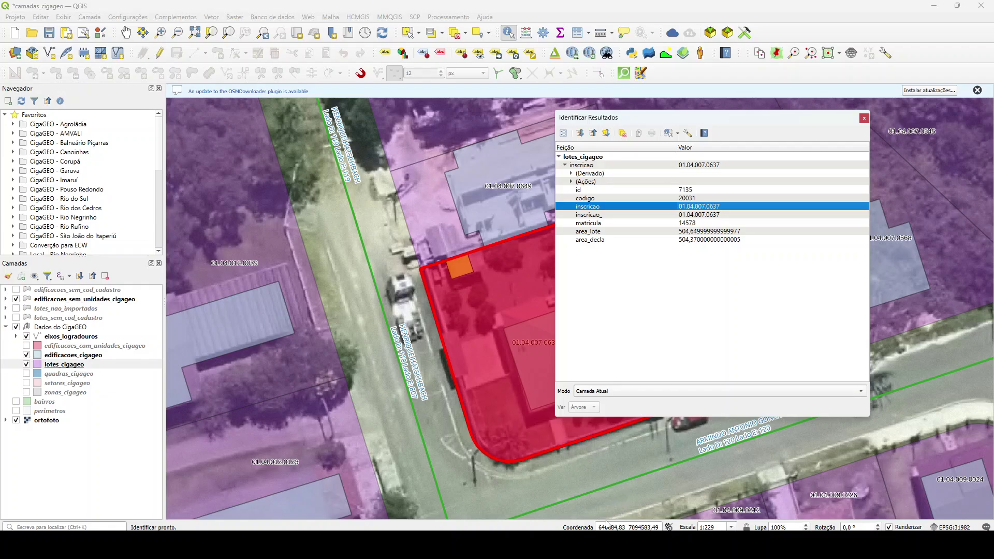
# - Switch to the CigaGEO web application in the browser and log in with the prefilled credentials
pyautogui.moveTo(567, 546)
pyautogui.click(678, 504)
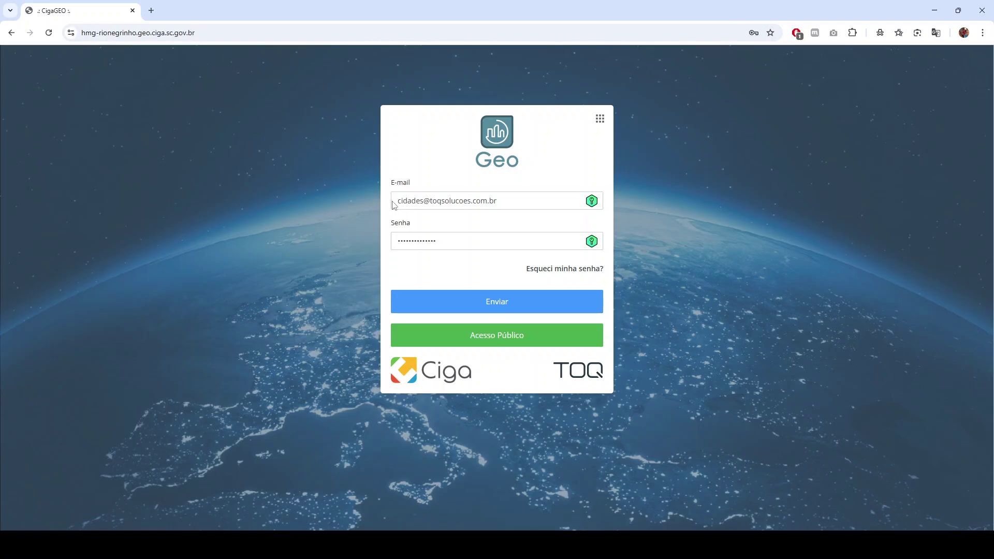
pyautogui.click(510, 313)
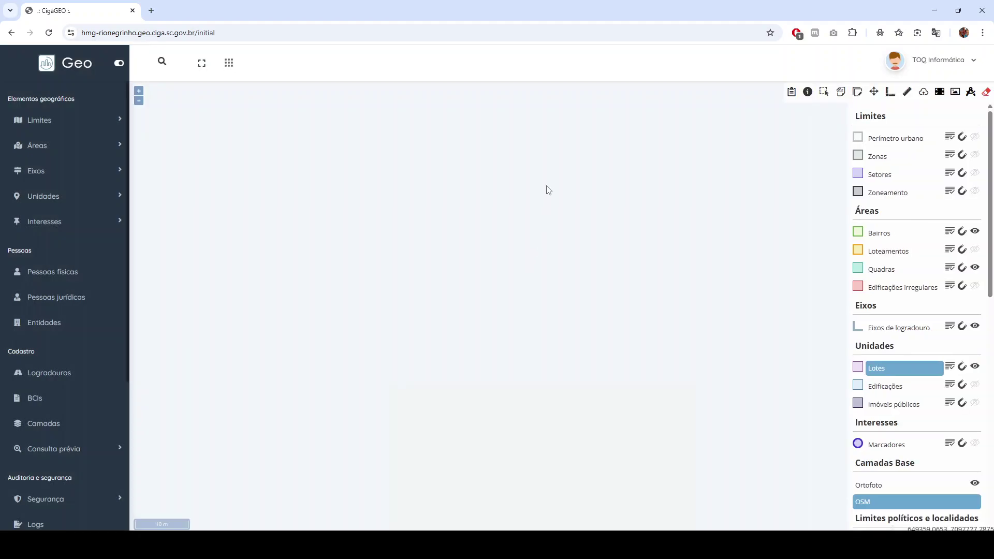
pyautogui.press('Return')
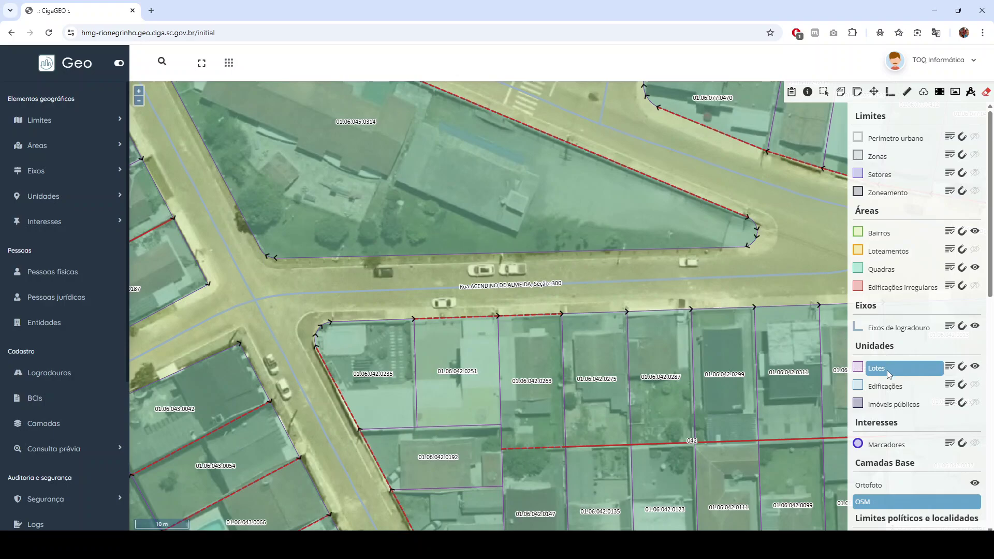
# - Search all elements in CigaGEO for the lot inscription 01.04.007.0637
pyautogui.click(162, 61)
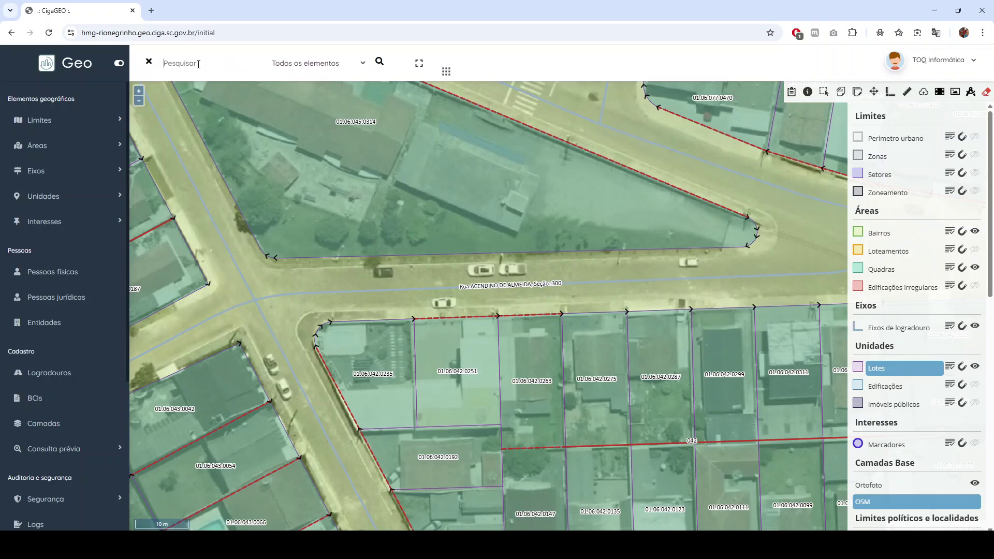
pyautogui.write('01.04.007.0637')
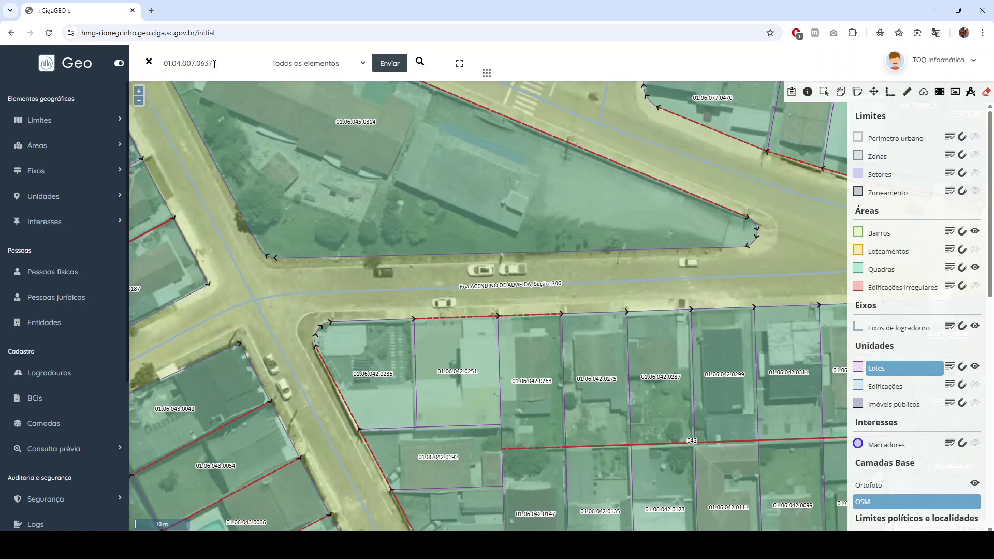
pyautogui.click(351, 65)
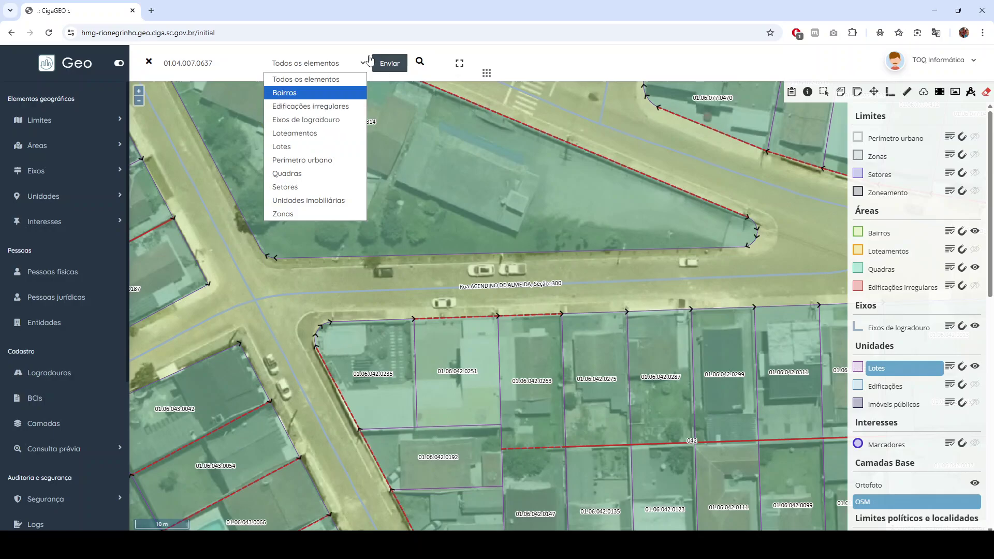
pyautogui.click(409, 61)
pyautogui.click(390, 62)
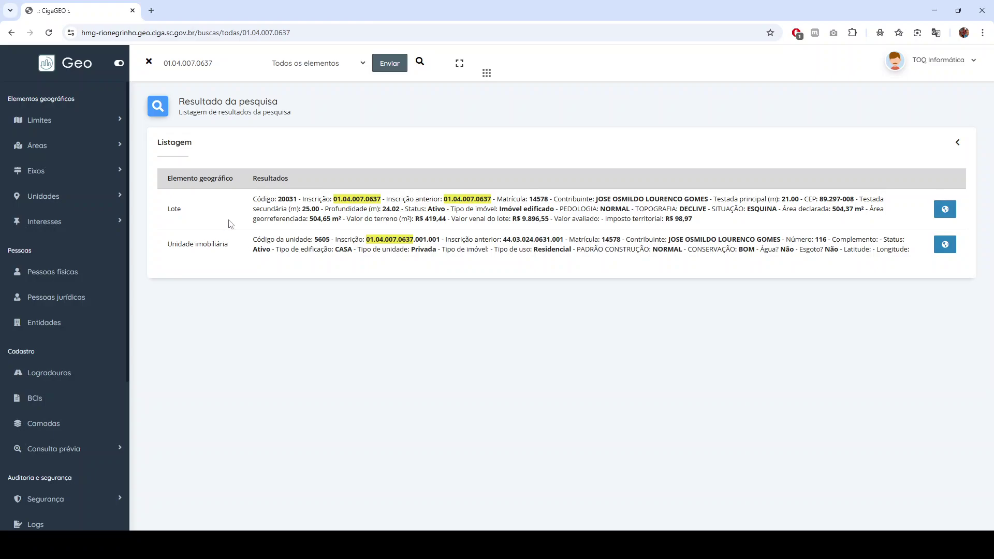
# - Show the Lote search result on the map, then activate the Edificações layer and make it visible
pyautogui.moveTo(159, 209); pyautogui.dragTo(189, 207)
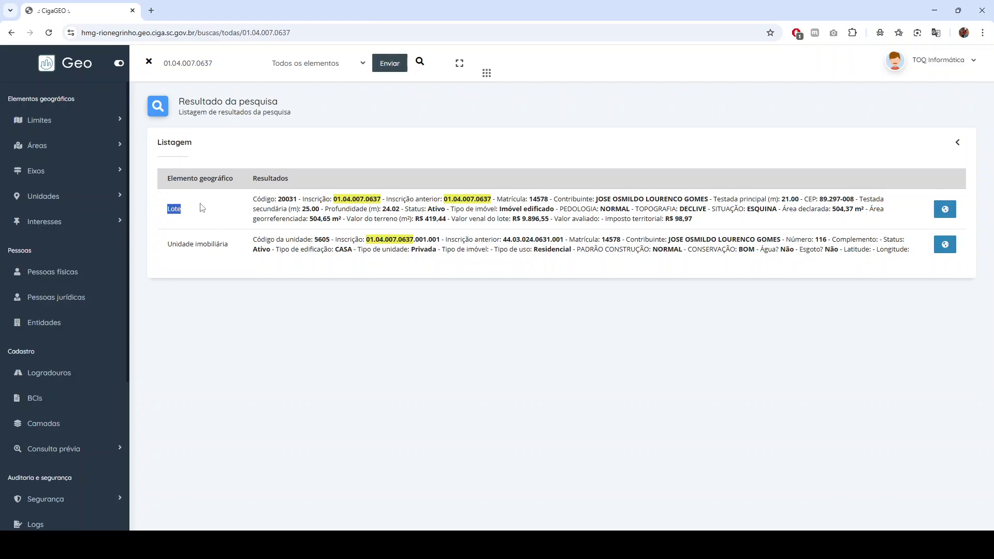
pyautogui.click(945, 210)
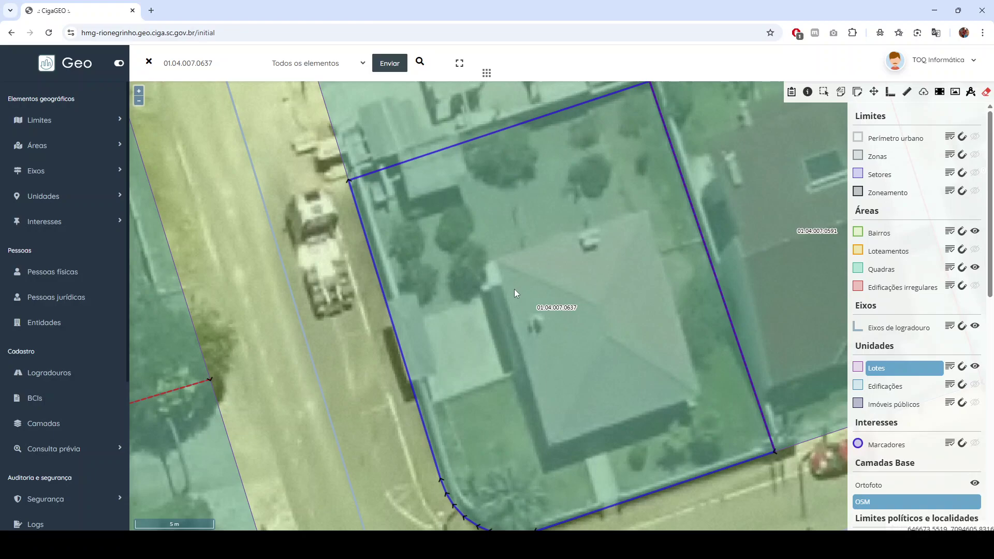
pyautogui.click(919, 387)
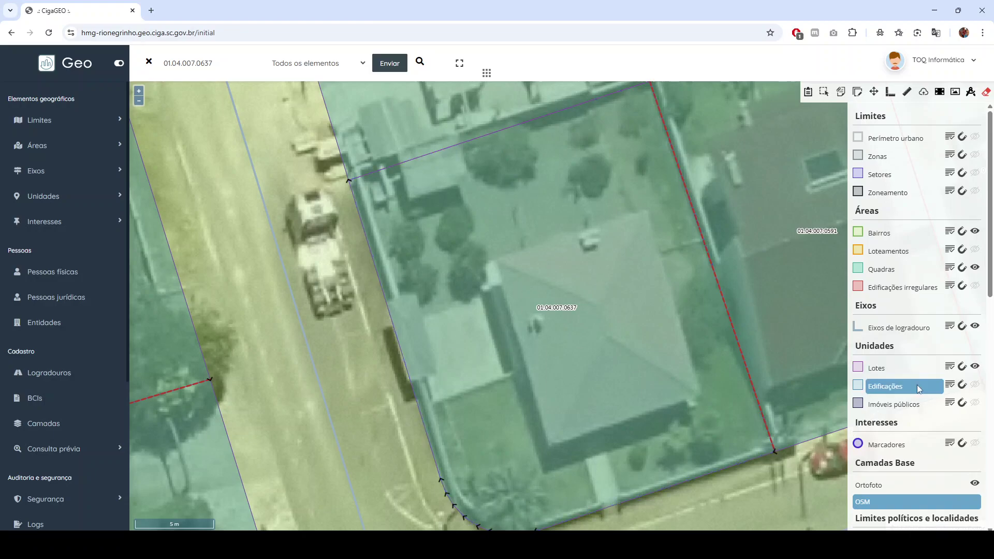
pyautogui.click(975, 384)
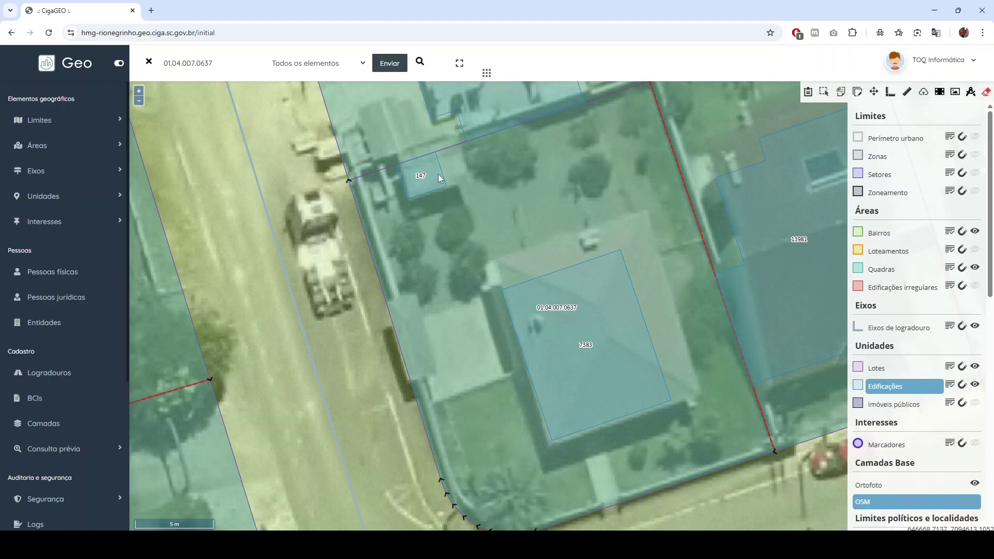
# - Switch to QGIS and identify the small orange building in edificacoes_sem_unidades_cigageo to check its id, closing the results when done
pyautogui.hotkey('alt', 'Tab')
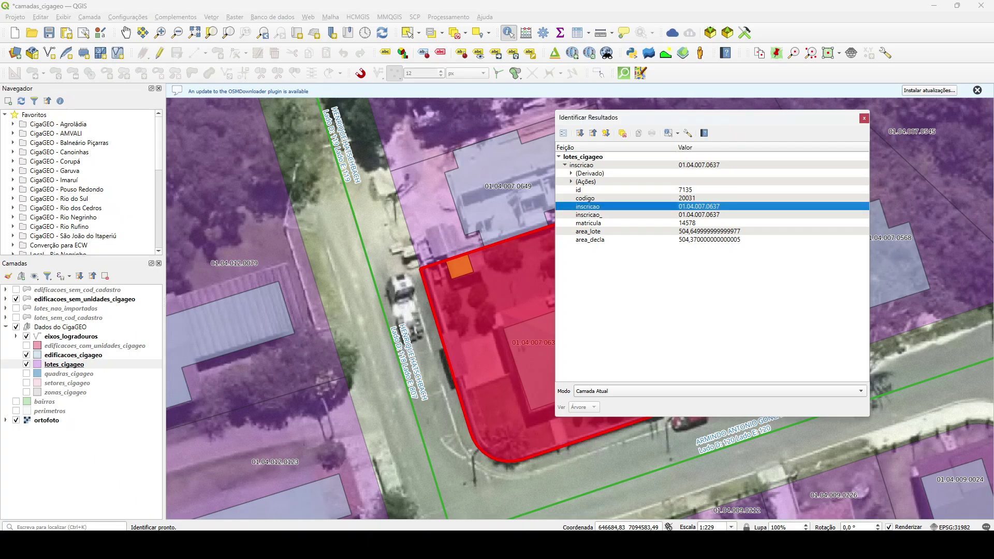
pyautogui.click(864, 119)
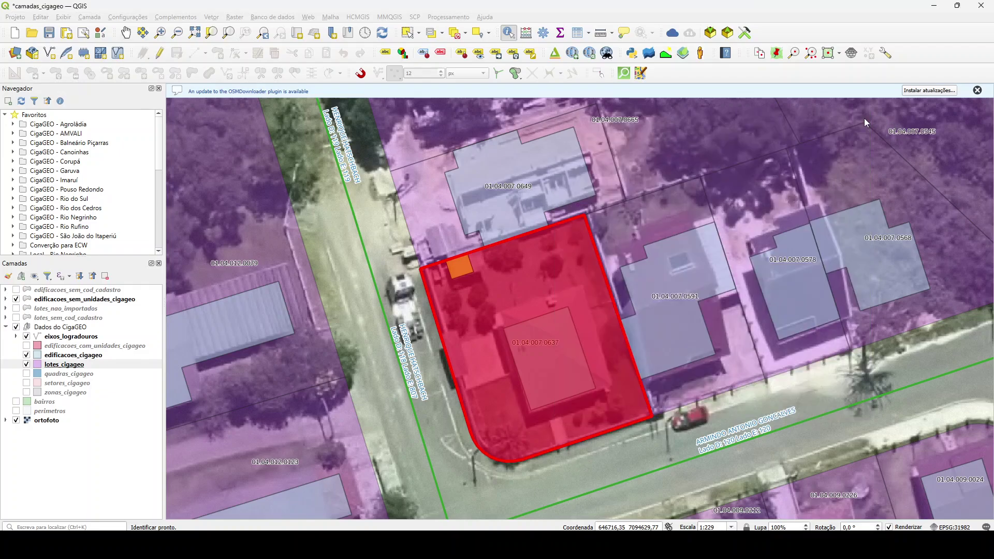
pyautogui.click(52, 301)
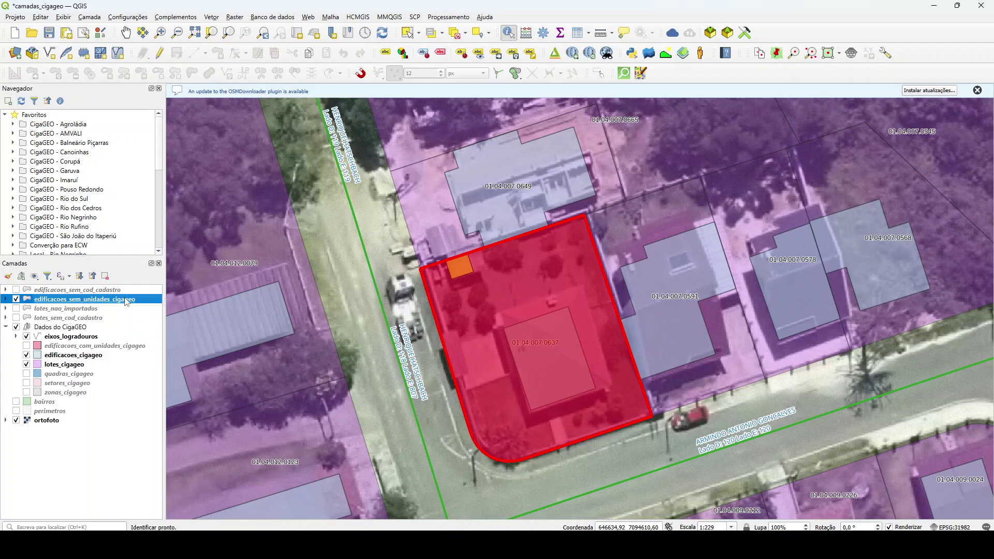
pyautogui.click(468, 269)
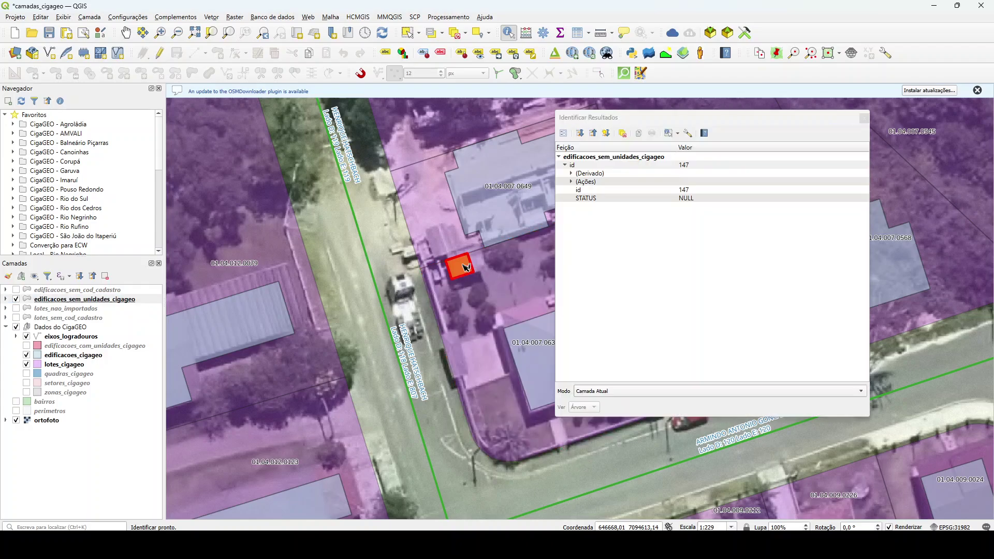
pyautogui.click(861, 123)
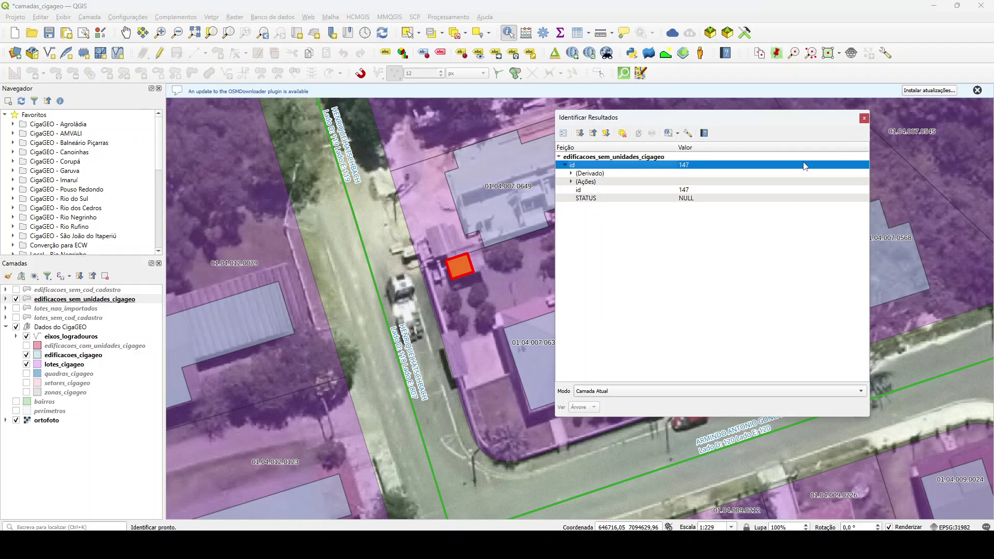
pyautogui.click(866, 118)
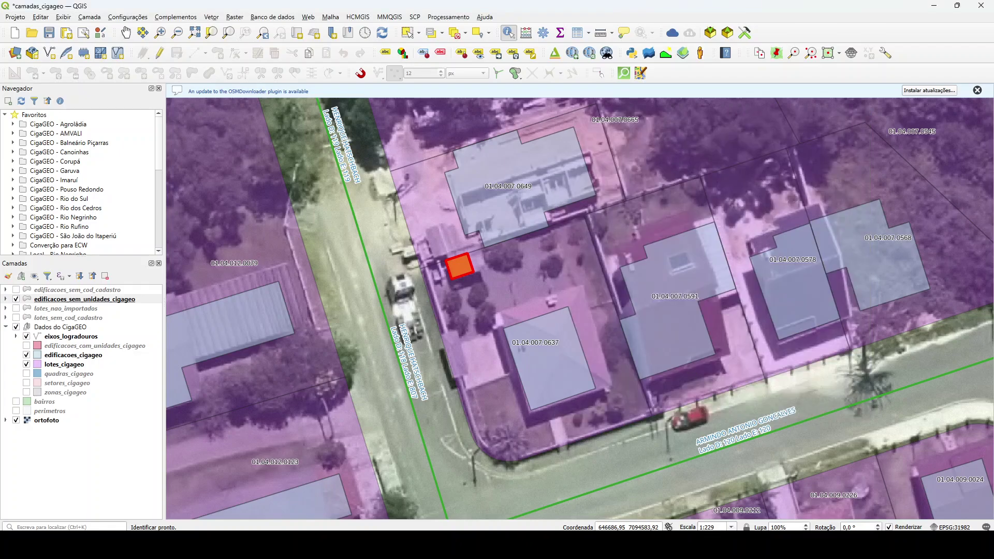
# - Switch to CigaGEO, open the record of building 7383, examine its unit's Inscrição imobiliária and return to the map
pyautogui.moveTo(567, 547)
pyautogui.click(663, 504)
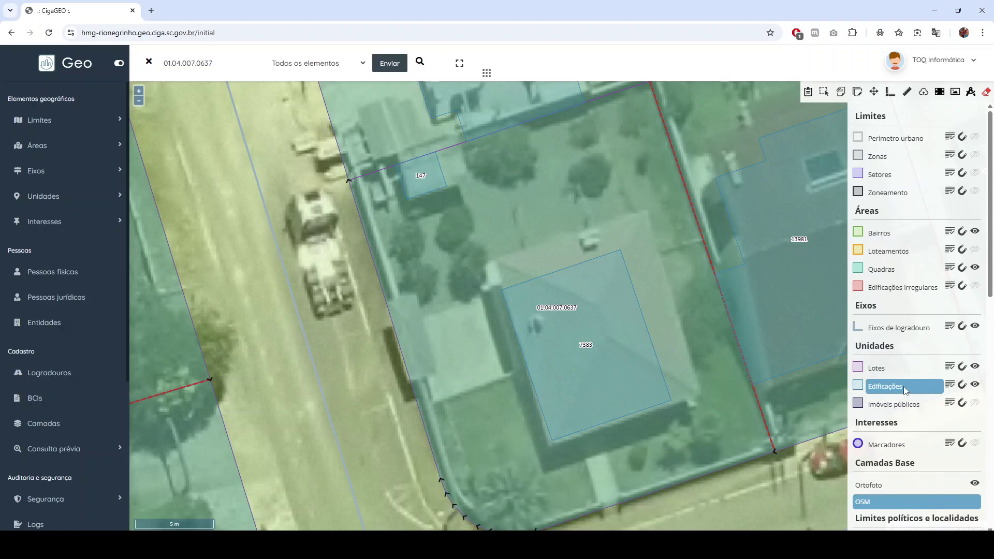
pyautogui.click(841, 93)
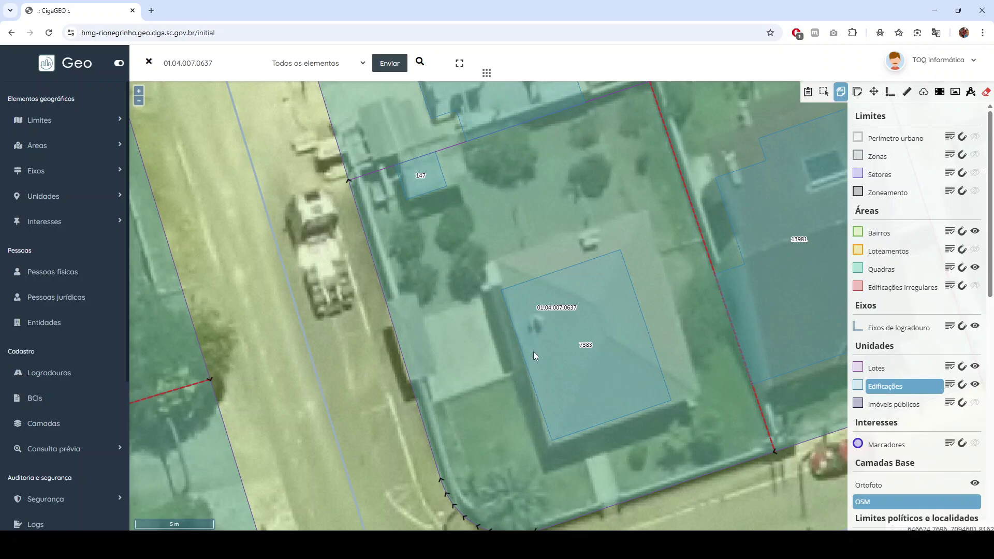
pyautogui.click(532, 340)
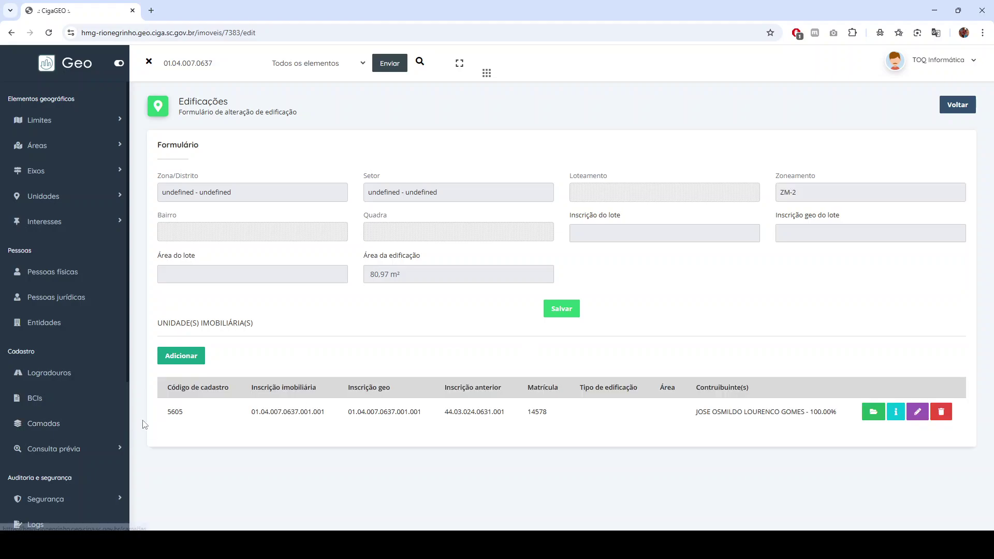
pyautogui.moveTo(333, 414); pyautogui.dragTo(301, 423)
pyautogui.doubleClick(324, 410)
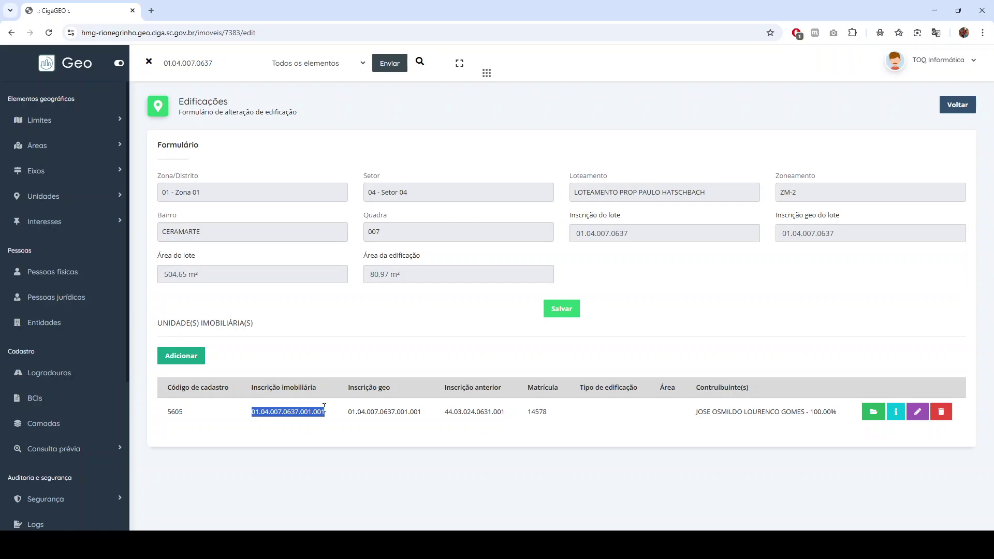
pyautogui.click(958, 105)
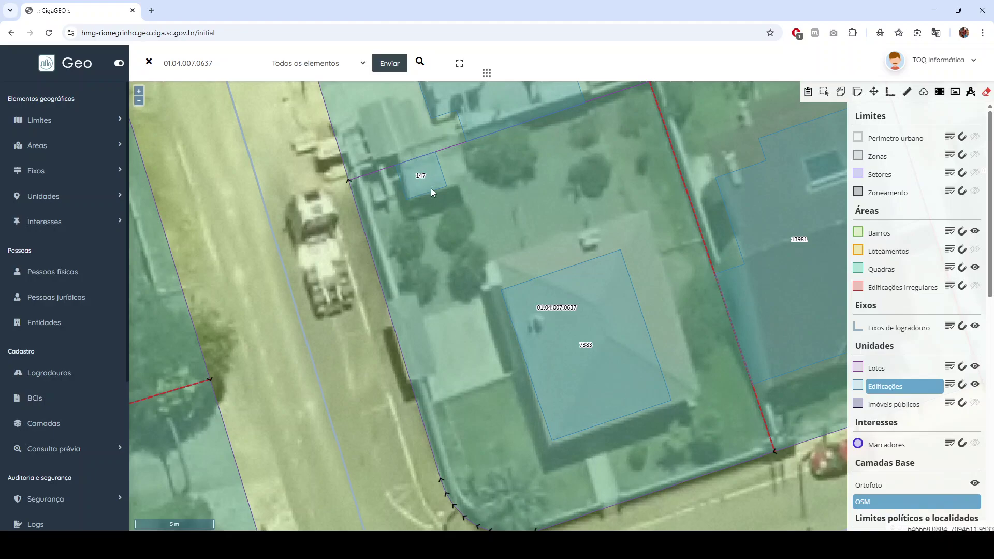
# - Open the record of building 147 to check its real estate units and return to the map
pyautogui.click(841, 93)
pyautogui.click(423, 179)
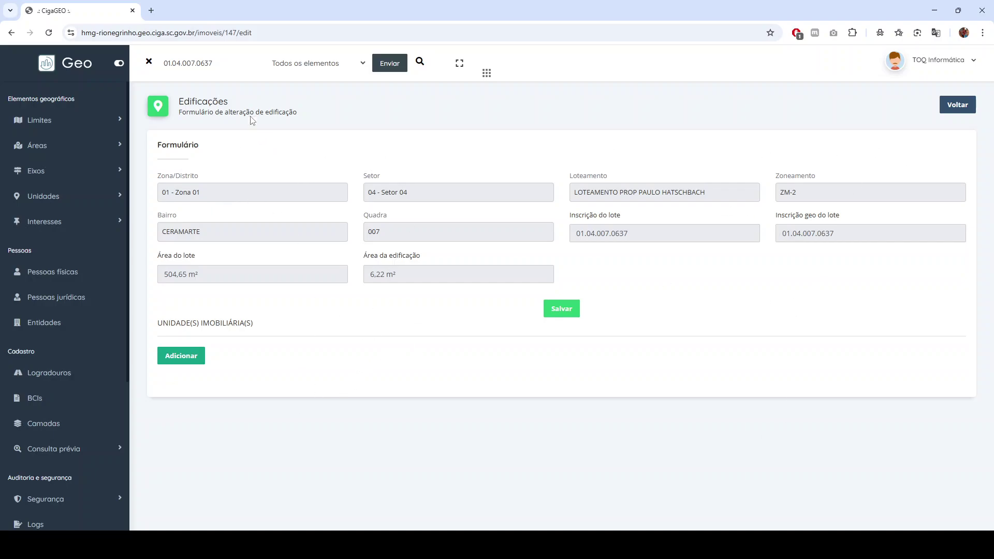
pyautogui.click(78, 63)
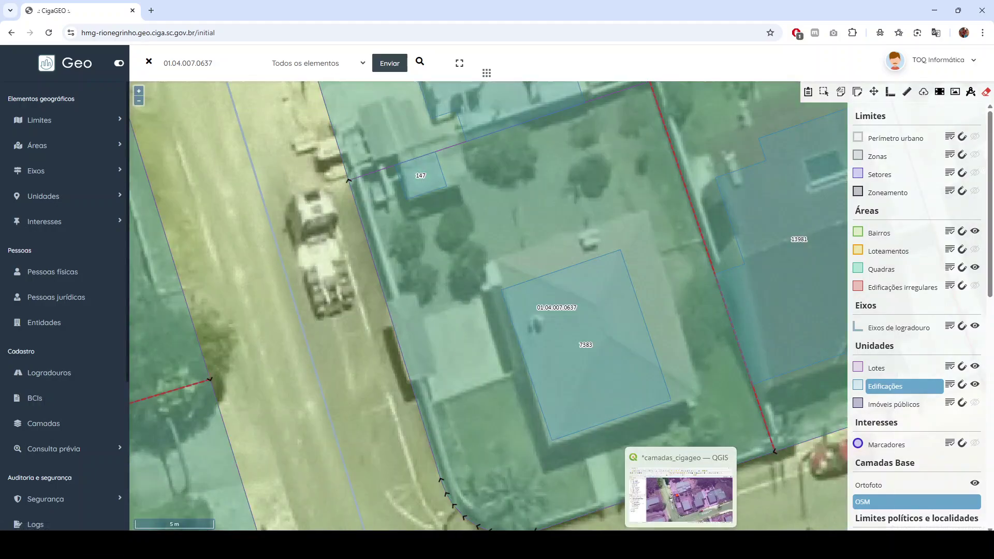
# - Switch to QGIS, identify the small building without units again and select its id attribute in the results
pyautogui.click(668, 544)
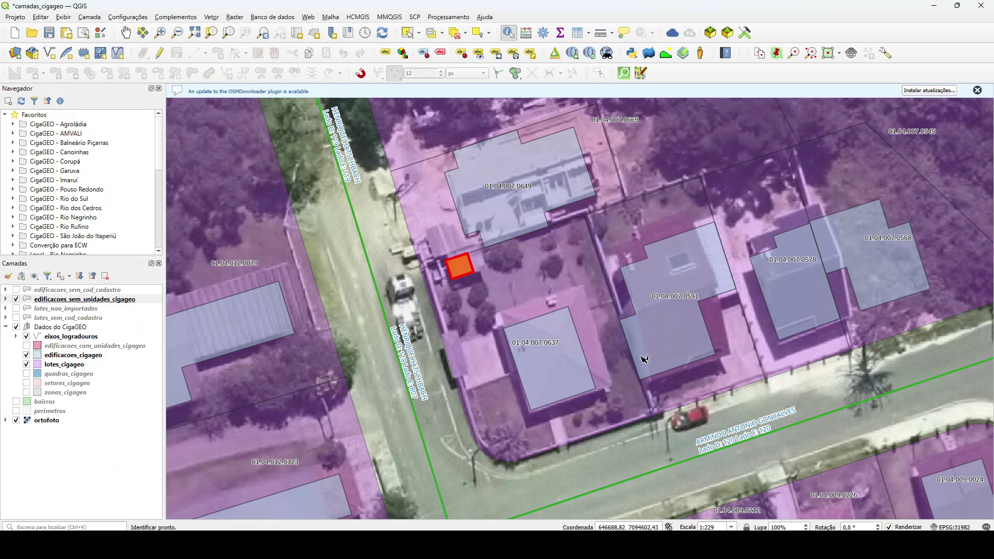
pyautogui.click(415, 299)
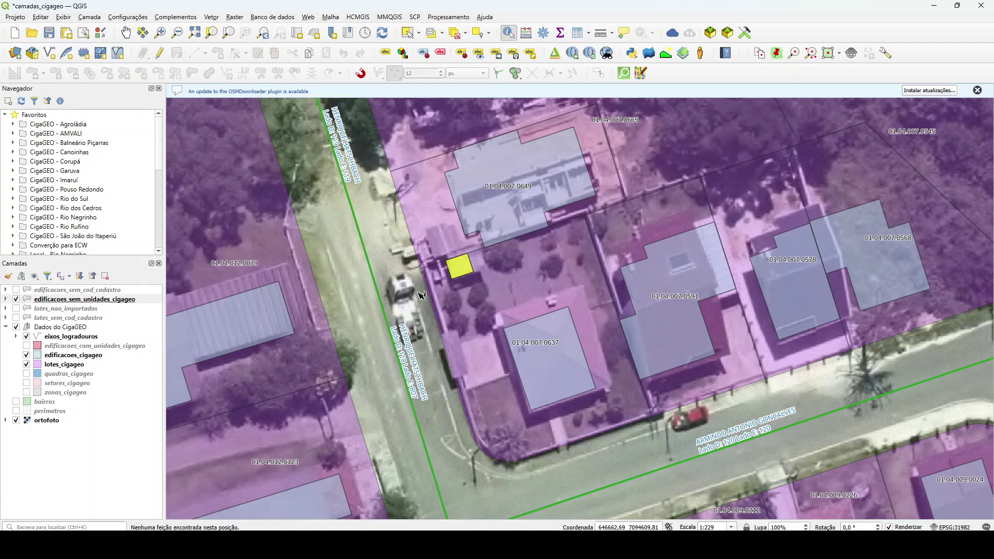
pyautogui.click(459, 268)
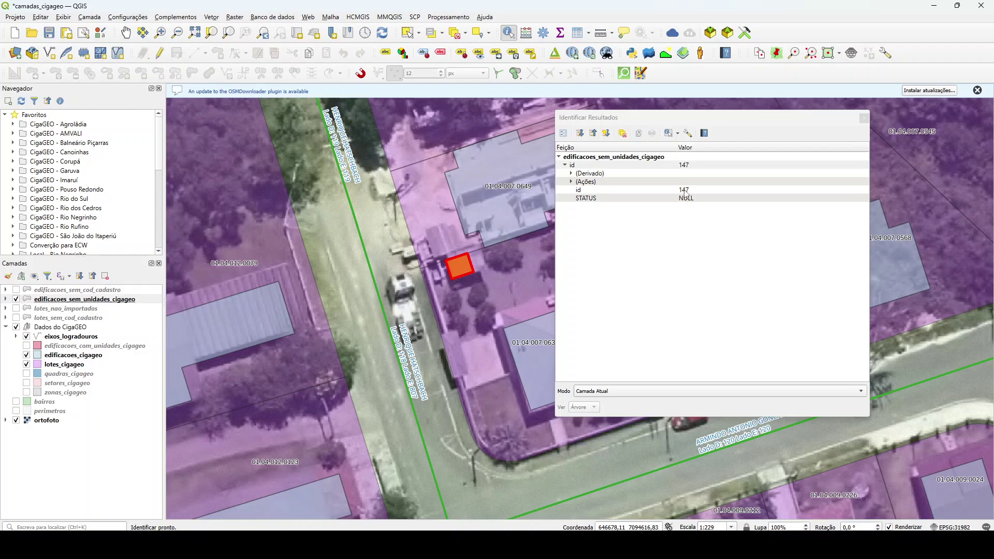
pyautogui.click(685, 191)
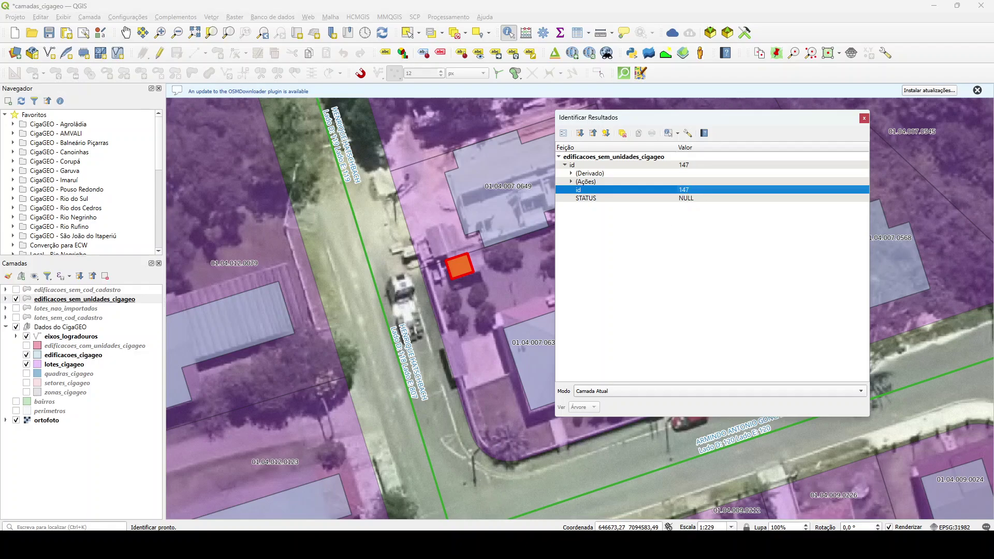
# - Open unidades_EDF_CIGAGEO.xlsx from the 2025-11-12-camadas_ajustes_rio-negrinho folder in Excel
pyautogui.moveTo(499, 547)
pyautogui.click(499, 492)
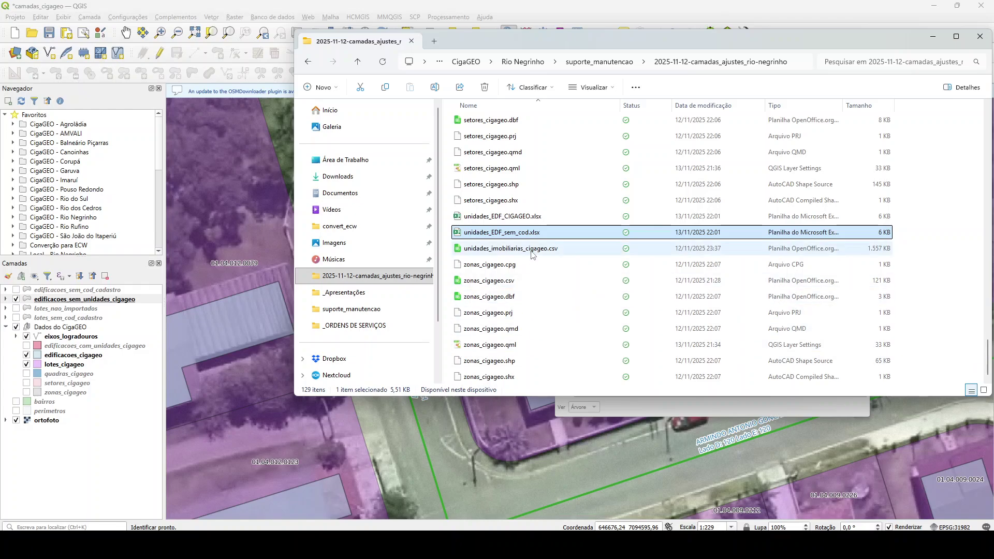
pyautogui.scroll(2, 531, 254)
pyautogui.scroll(-2, 531, 254)
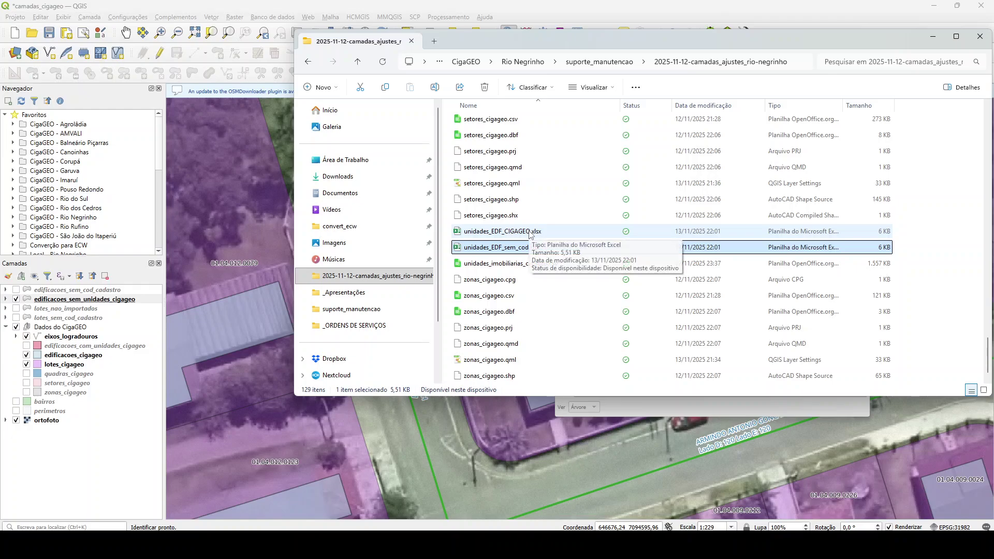
pyautogui.click(516, 234)
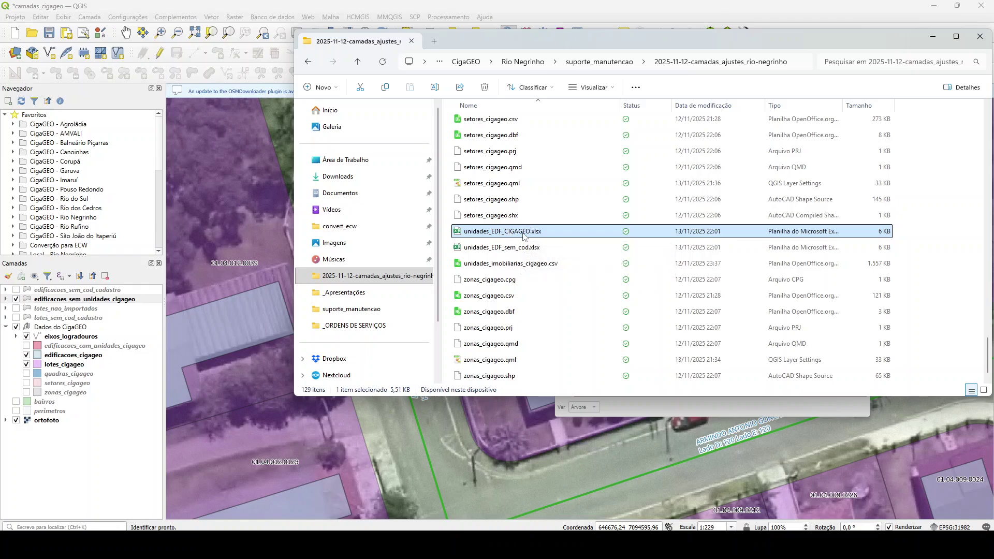
pyautogui.click(508, 253)
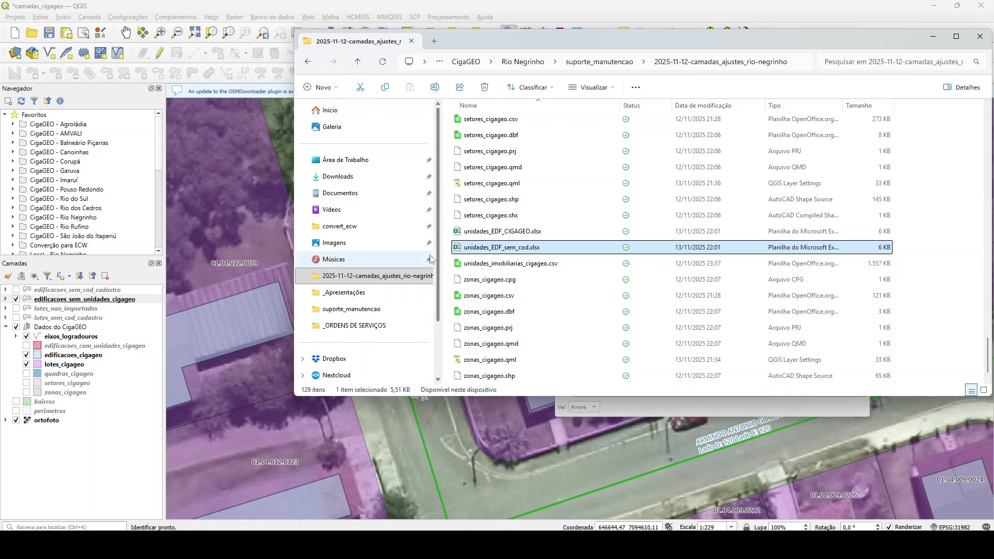
pyautogui.click(503, 236)
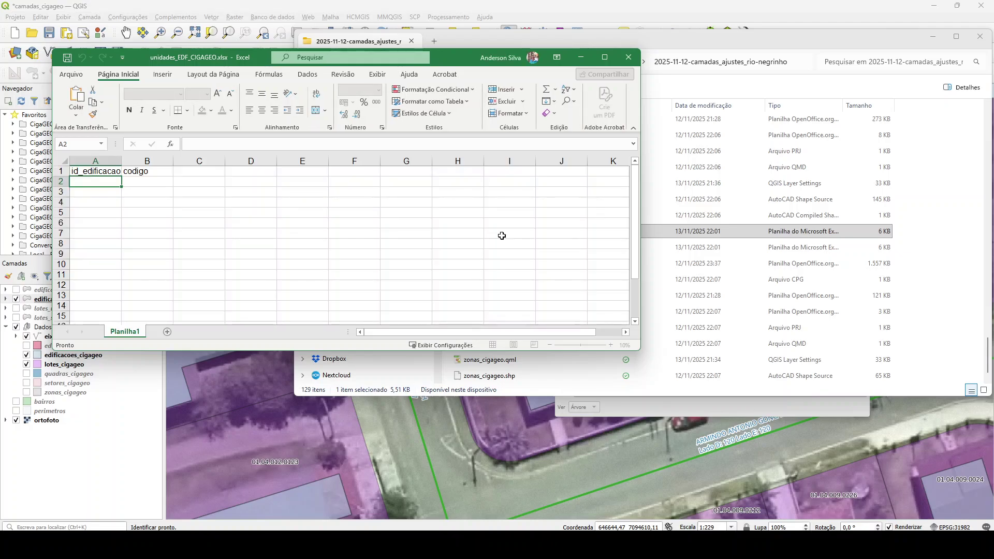
# - Enlarge the spreadsheet view to 145% in a maximized window and autofit the id_edificacao column width
pyautogui.moveTo(442, 61); pyautogui.dragTo(702, 76)
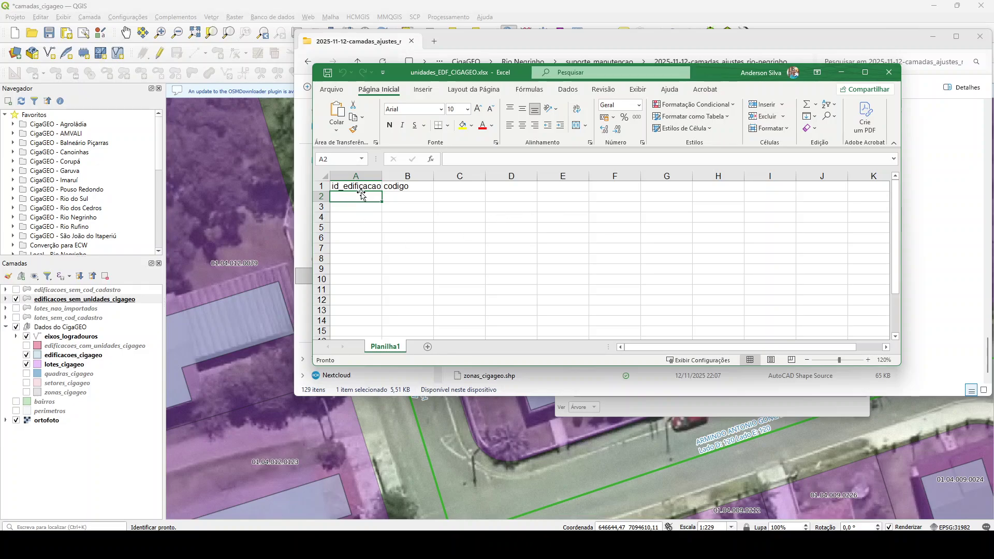
pyautogui.scroll(1, 380, 202)
pyautogui.scroll(2, 380, 201)
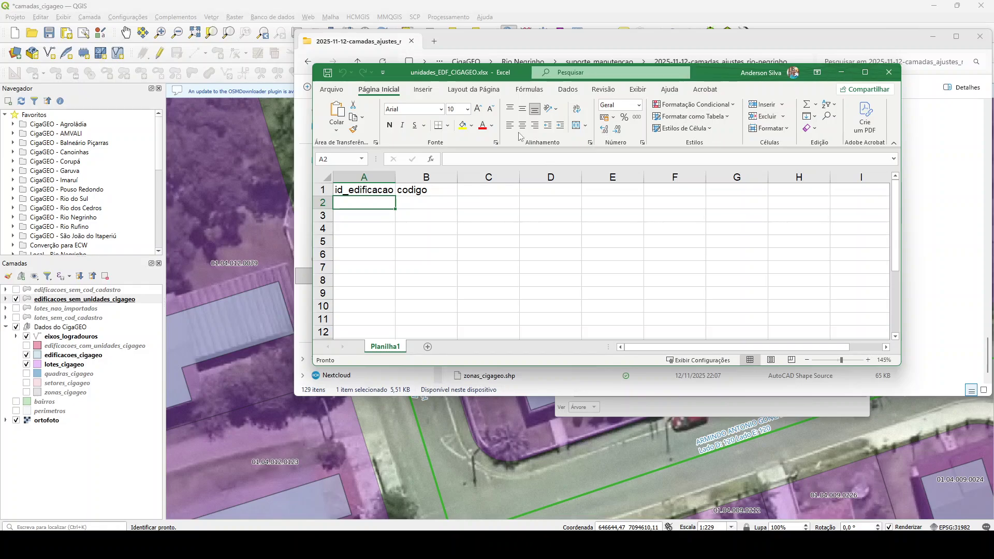
pyautogui.click(865, 72)
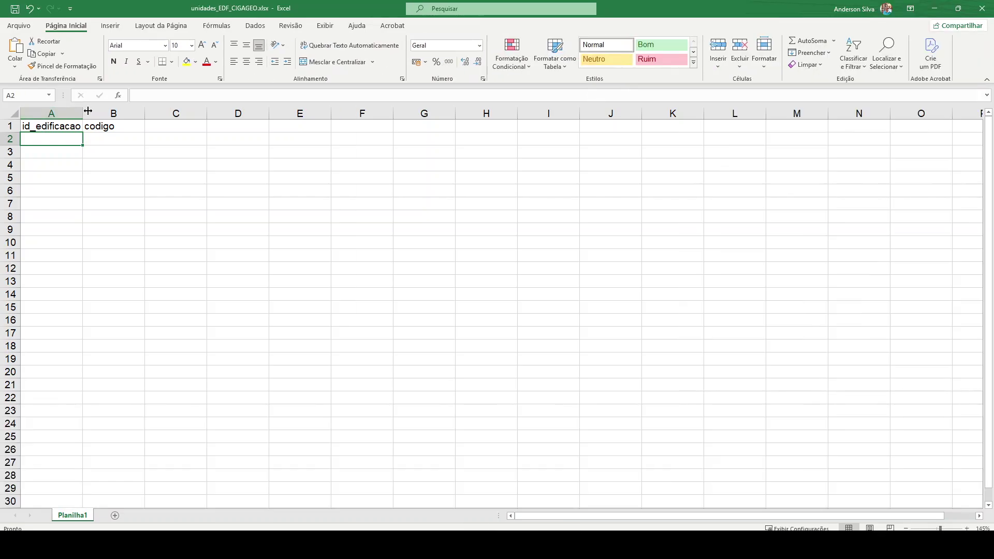
pyautogui.doubleClick(83, 112)
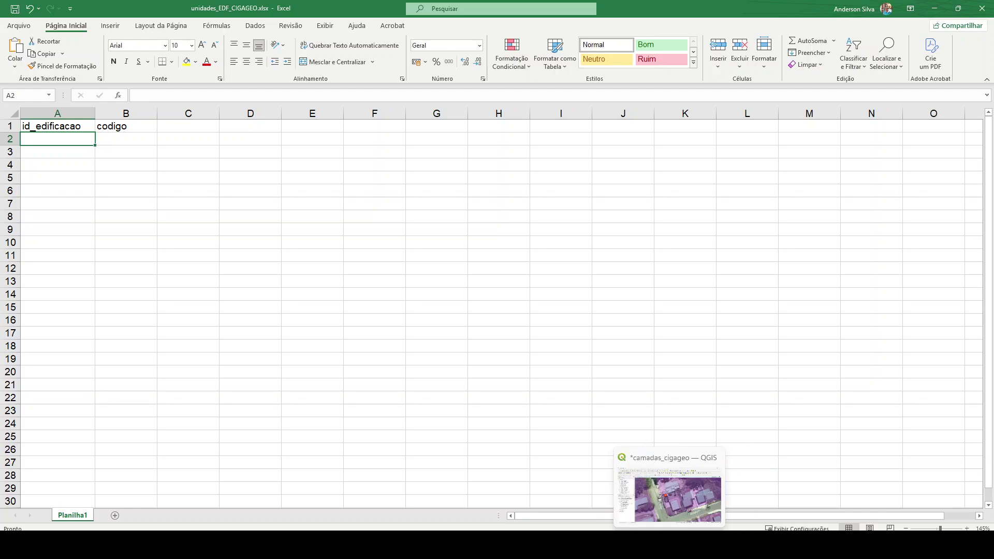
# - Check the selected building's id in QGIS and enter 147 as the first id_edificacao in the Excel spreadsheet
pyautogui.click(676, 497)
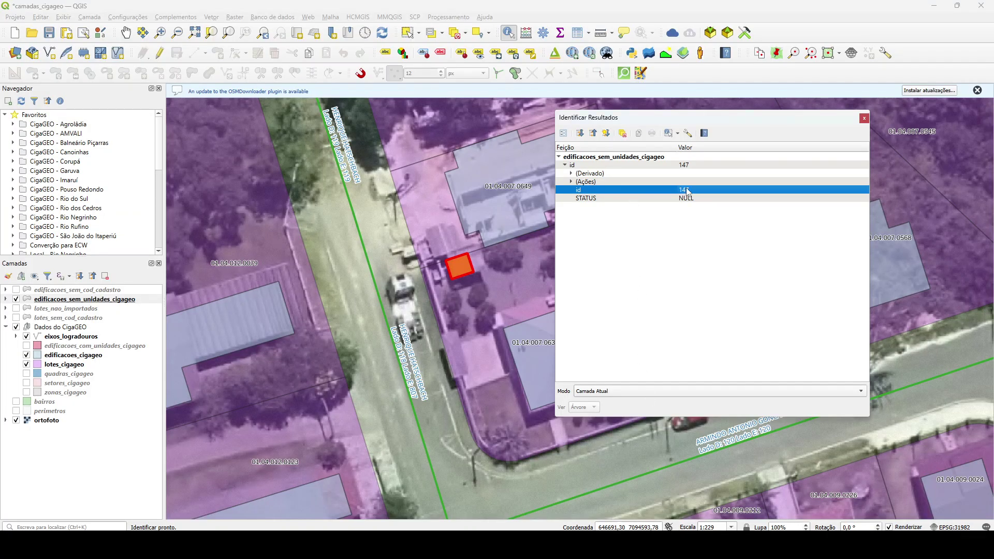
pyautogui.hotkey('alt', 'Tab')
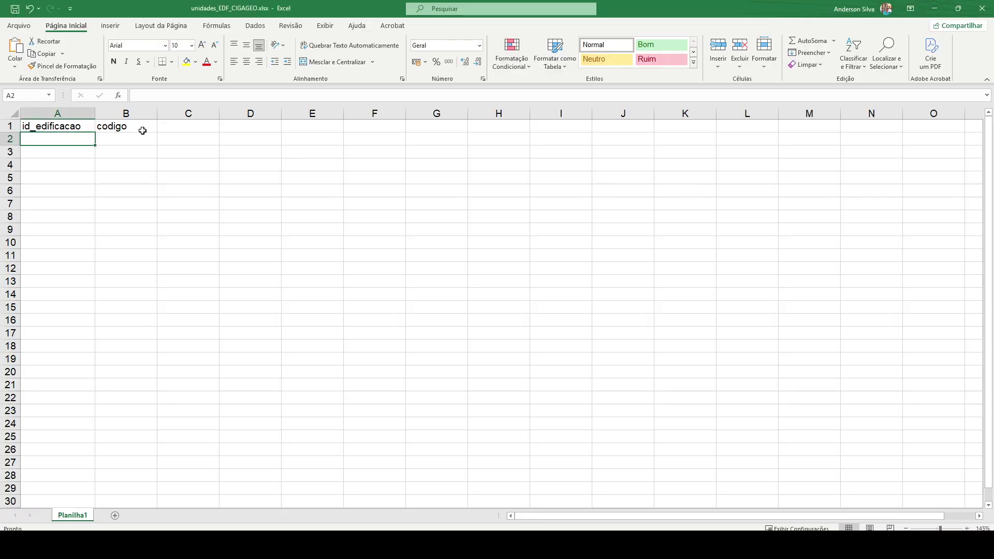
pyautogui.write('147')
pyautogui.press('Tab')
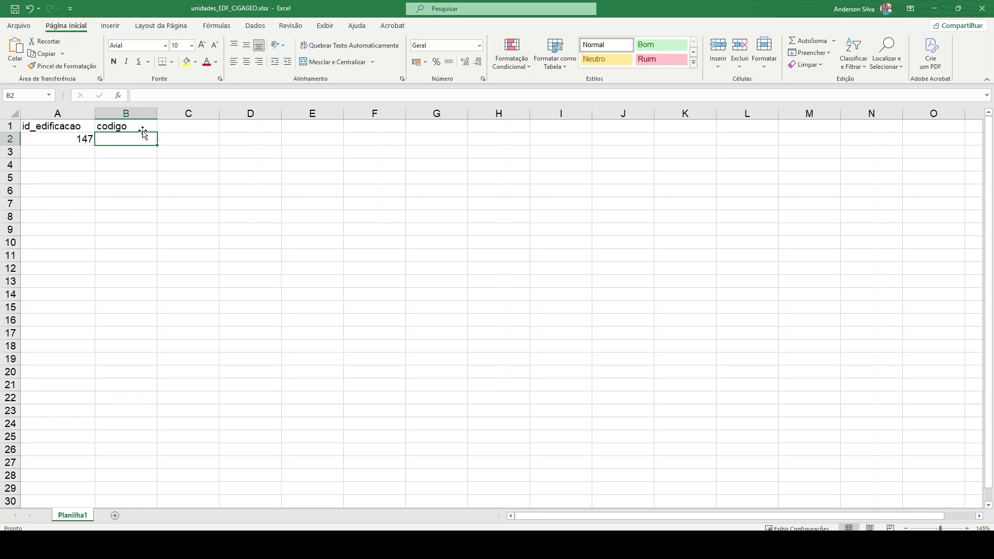
# - Look at the identified building in QGIS again and enter 889922 as its codigo in row 2 of the spreadsheet
pyautogui.click(952, 8)
pyautogui.click(941, 9)
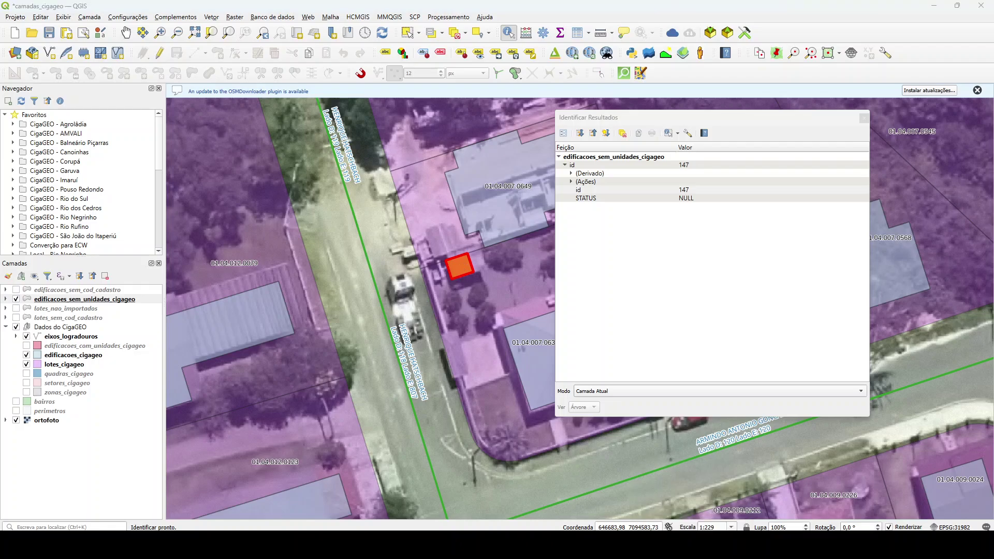
pyautogui.hotkey('alt', 'Tab')
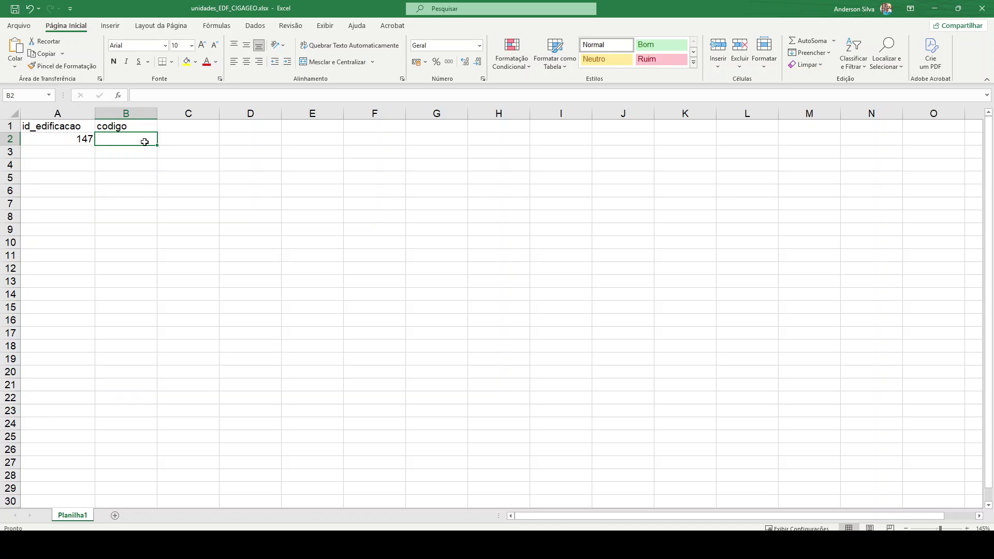
pyautogui.write('8899')
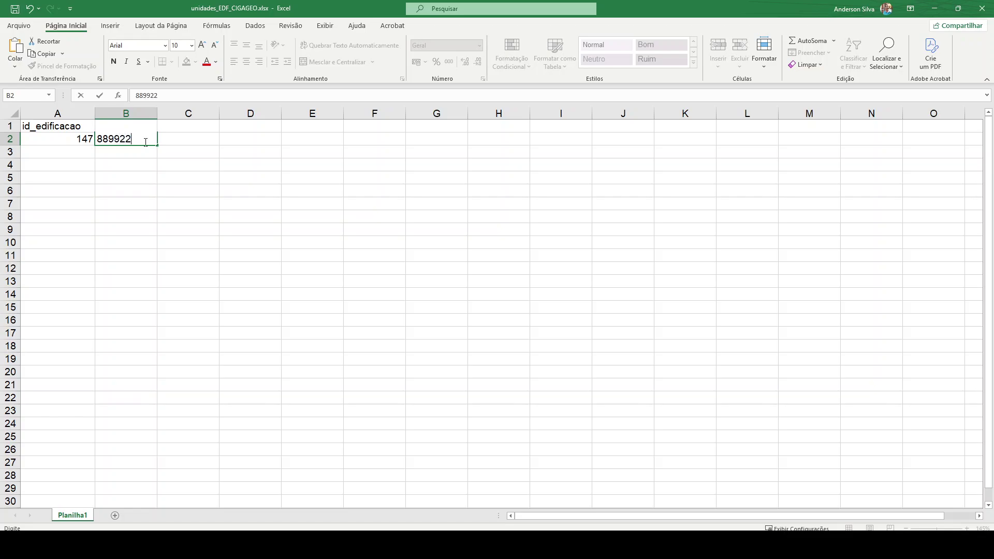
pyautogui.write('22')
pyautogui.press('Return')
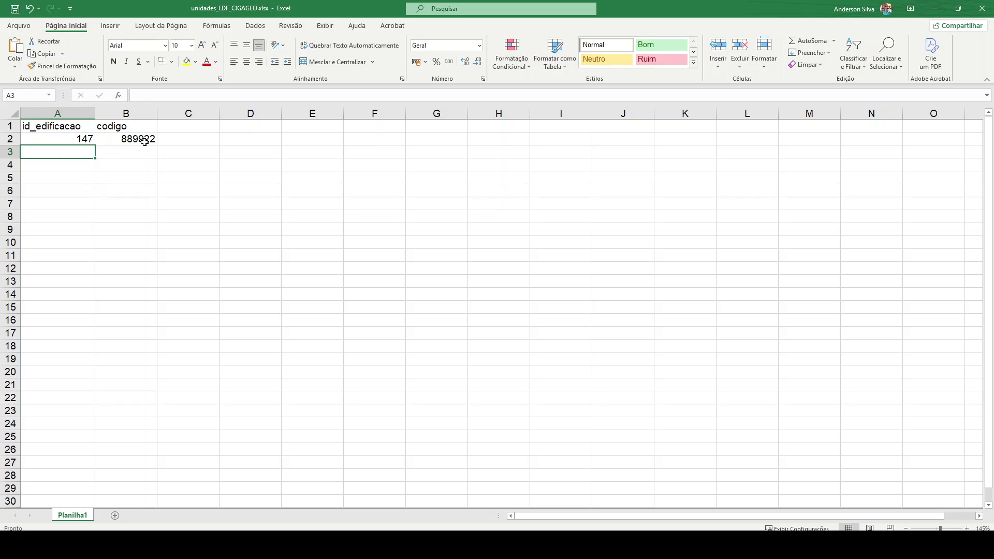
# - Add a second spreadsheet row for the same building with id_edificacao 147 and codigo 889923
pyautogui.hotkey('ctrl', 'z')
pyautogui.write('147')
pyautogui.press('Tab')
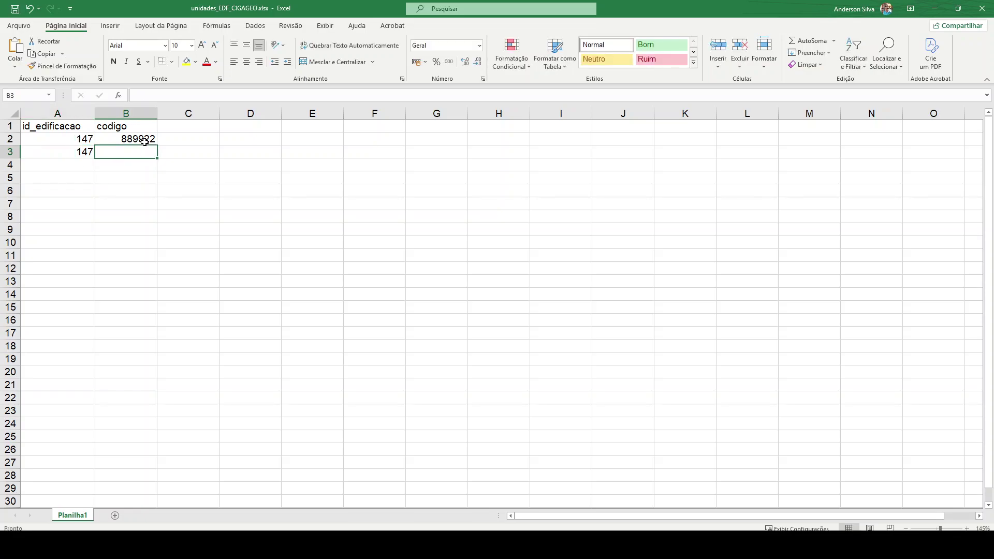
pyautogui.click(145, 141)
pyautogui.press('Down')
pyautogui.write('889923')
pyautogui.press('Return')
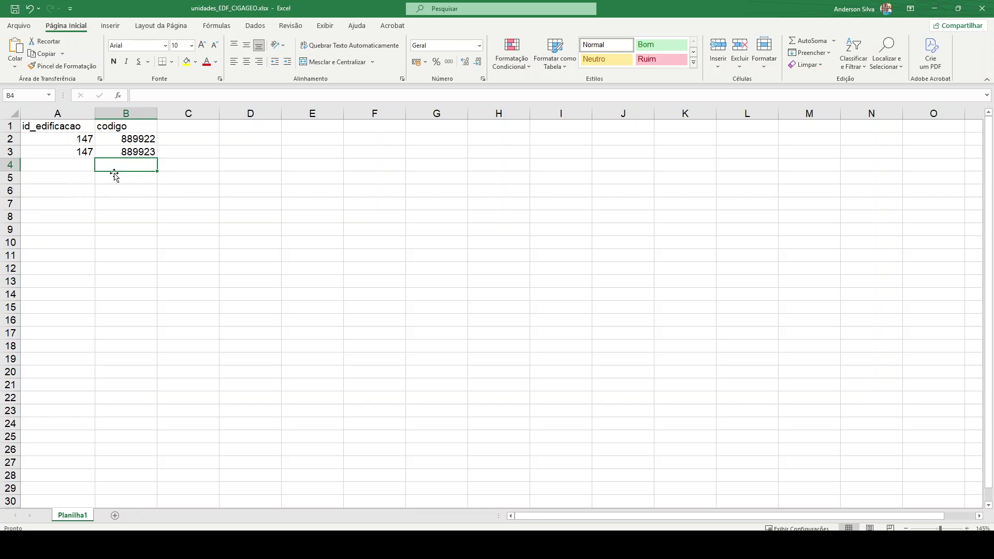
# - Switch to QGIS, enable editing on edificacoes_sem_unidades_cigageo and set building 147's STATUS to CARREGAR
pyautogui.click(934, 9)
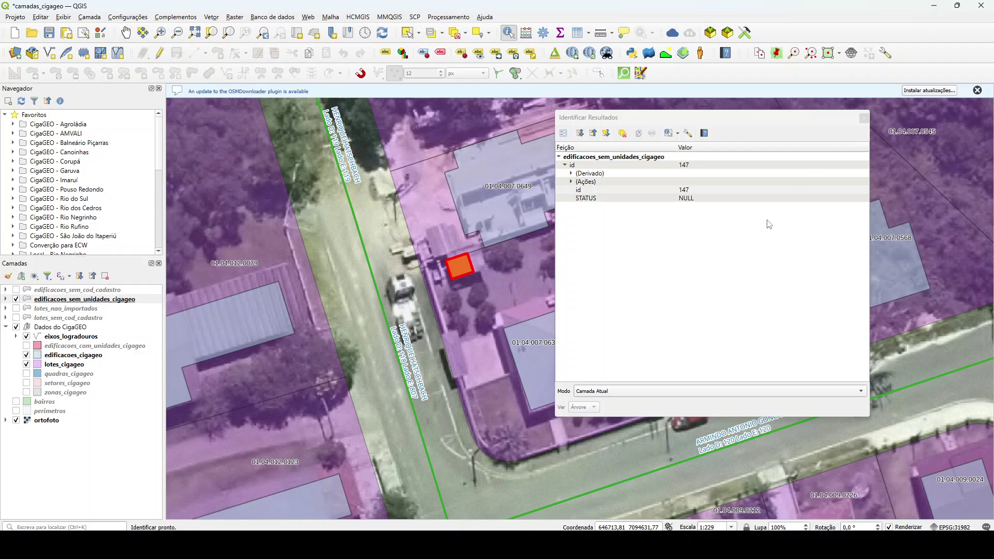
pyautogui.click(687, 201)
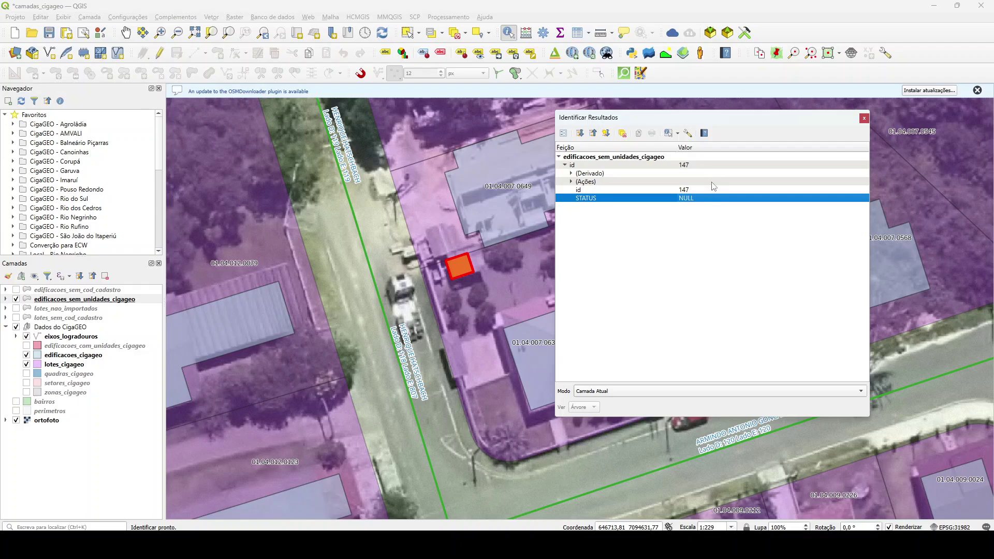
pyautogui.click(164, 58)
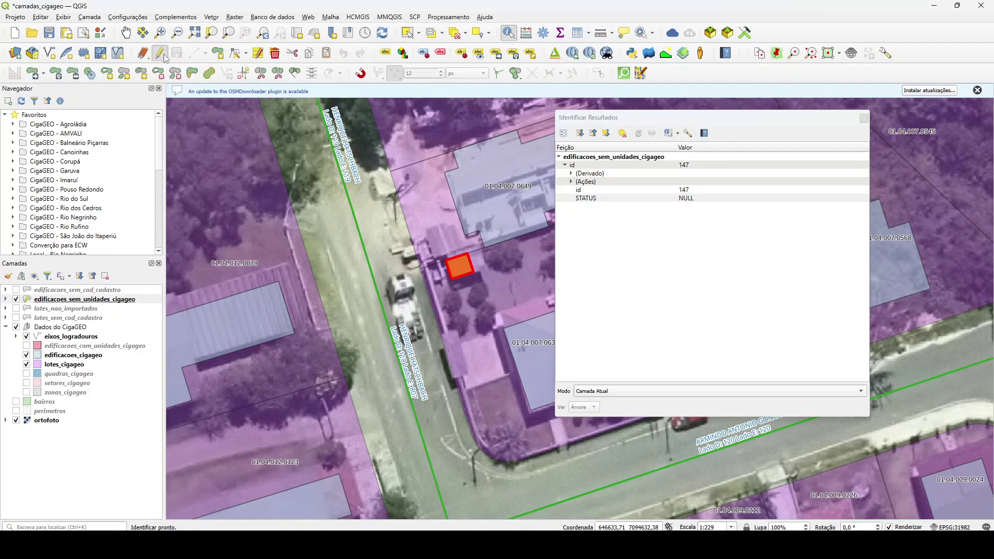
pyautogui.click(564, 133)
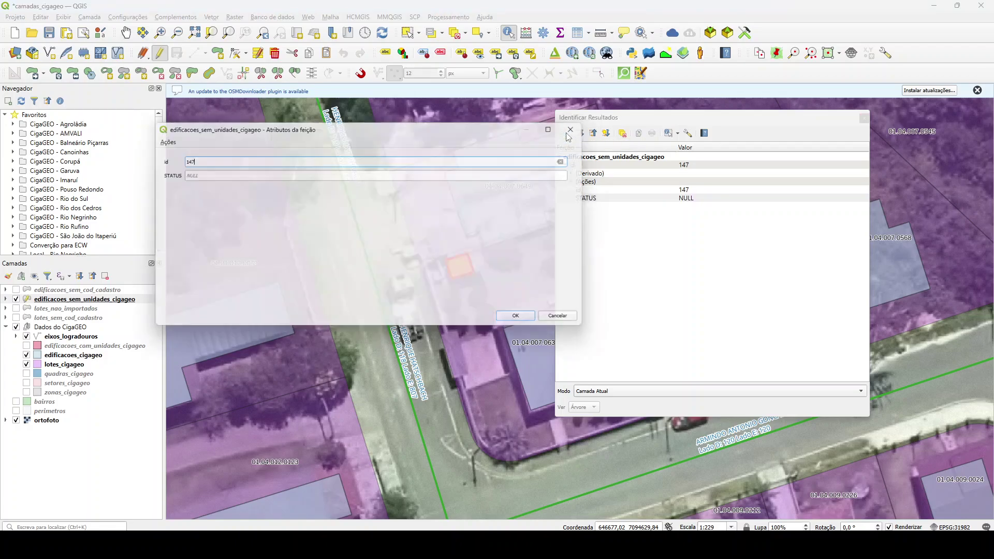
pyautogui.click(208, 173)
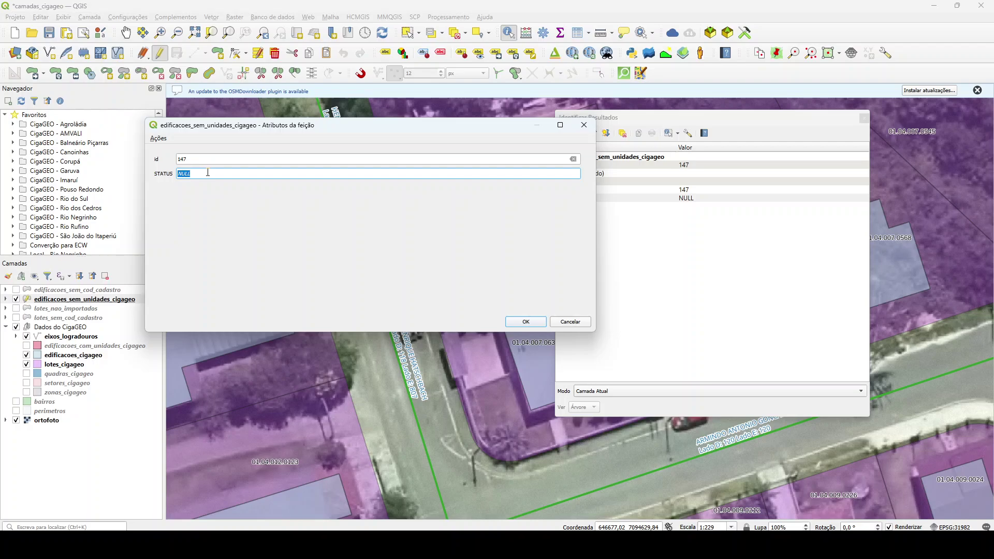
pyautogui.write('CARREGAR')
pyautogui.click(538, 323)
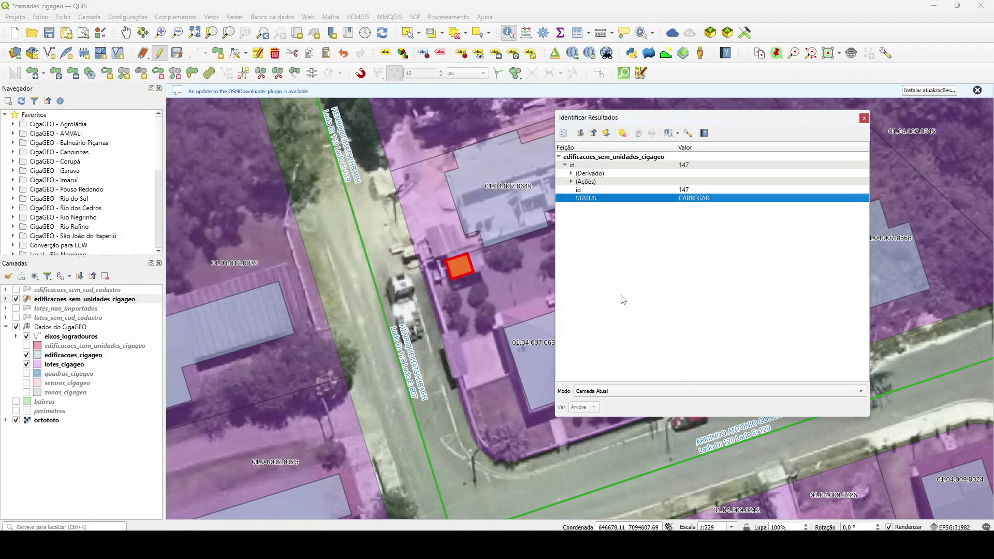
# - Clear the feature selection on the map and close the identify results
pyautogui.click(407, 314)
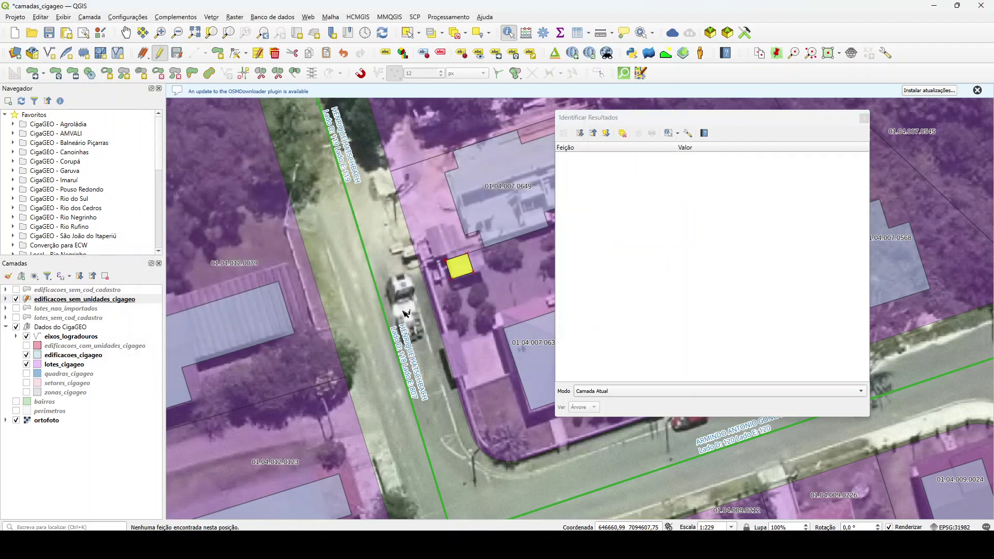
pyautogui.click(455, 32)
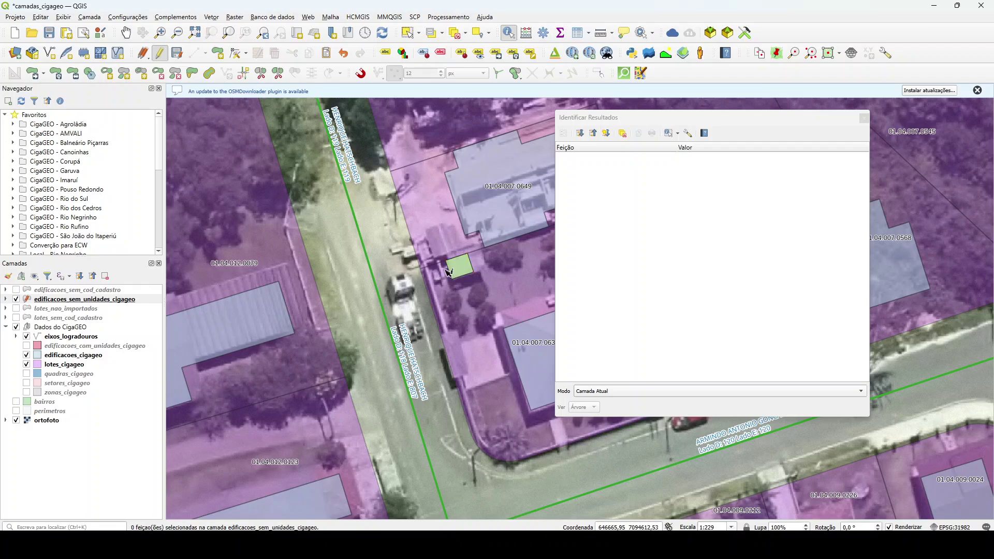
pyautogui.click(864, 118)
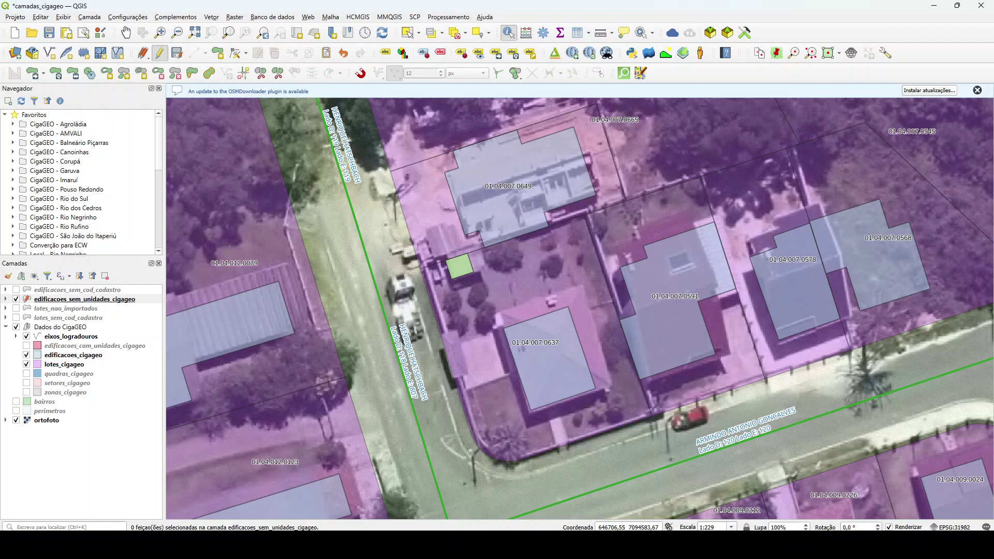
# - Glance at the spreadsheet rows, then save the layer edits in QGIS and turn off editing
pyautogui.hotkey('alt', 'Tab')
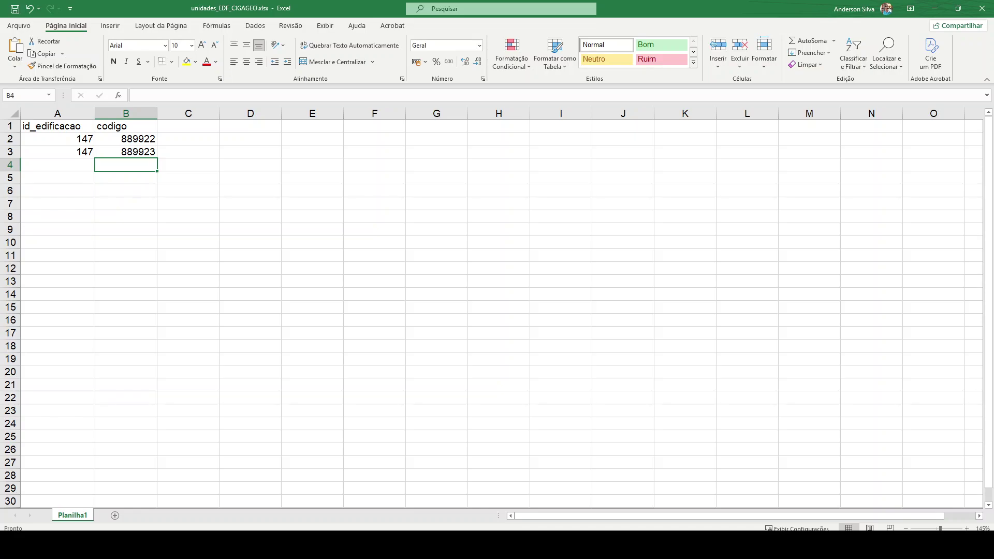
pyautogui.hotkey('alt', 'Tab')
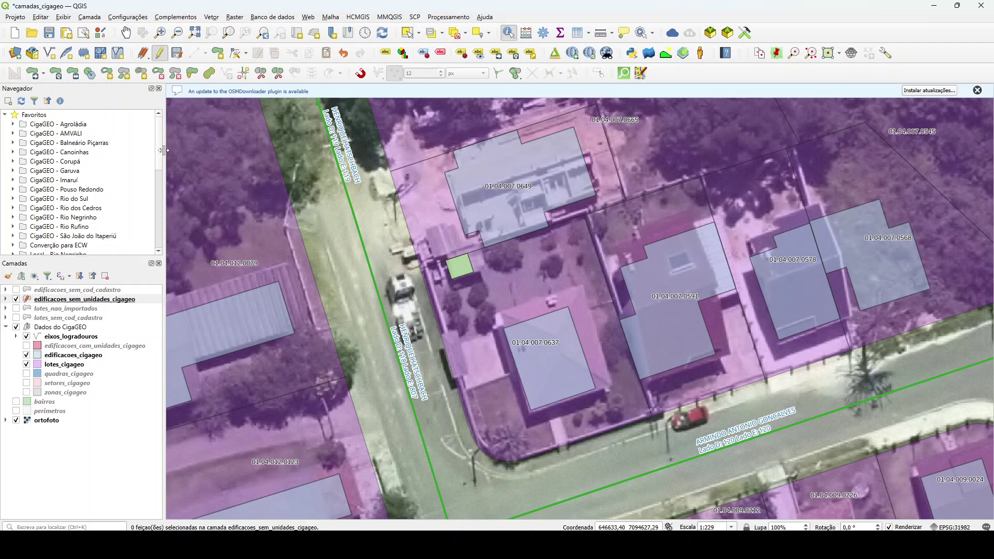
pyautogui.click(176, 52)
pyautogui.click(160, 55)
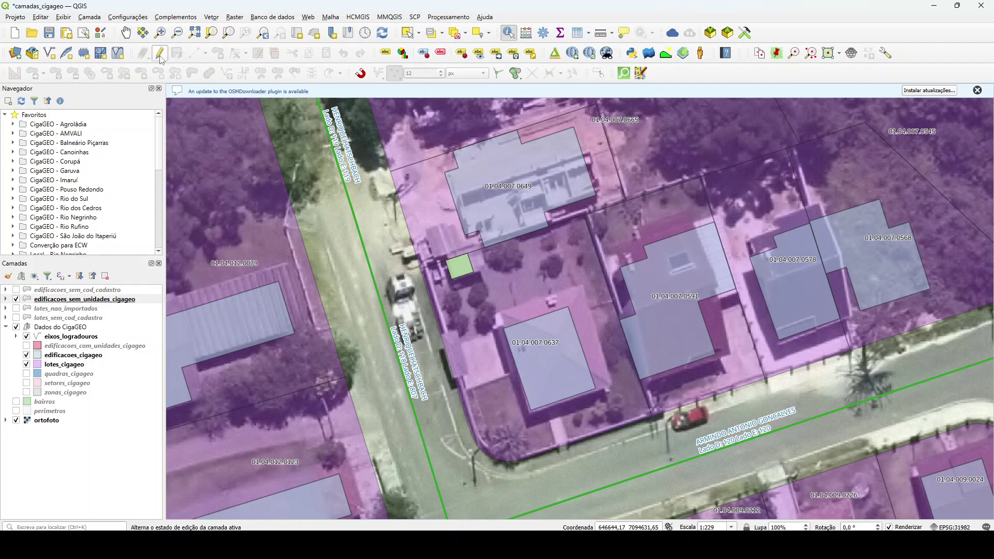
# - Identify building 147 again, re-enable layer editing and reset its STATUS to NULL
pyautogui.click(467, 264)
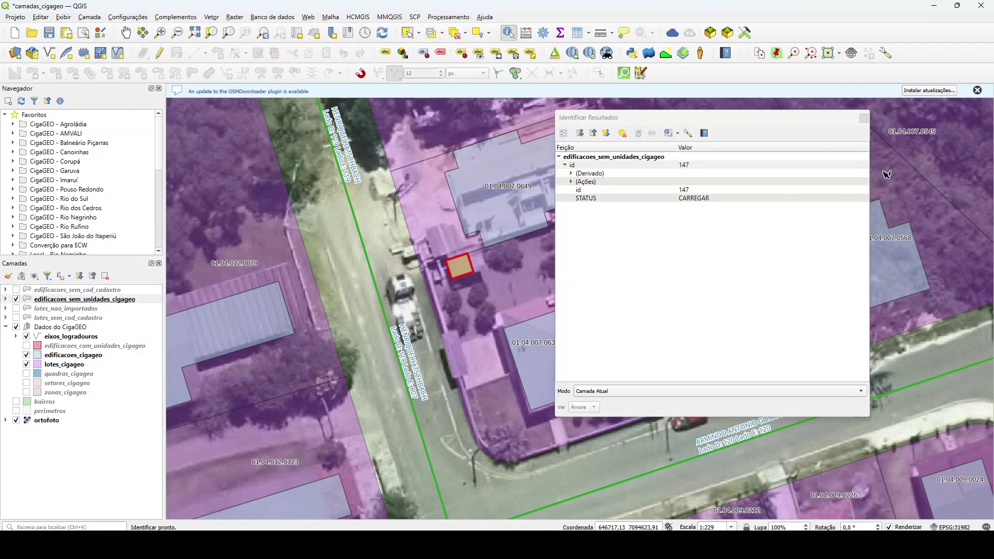
pyautogui.click(863, 119)
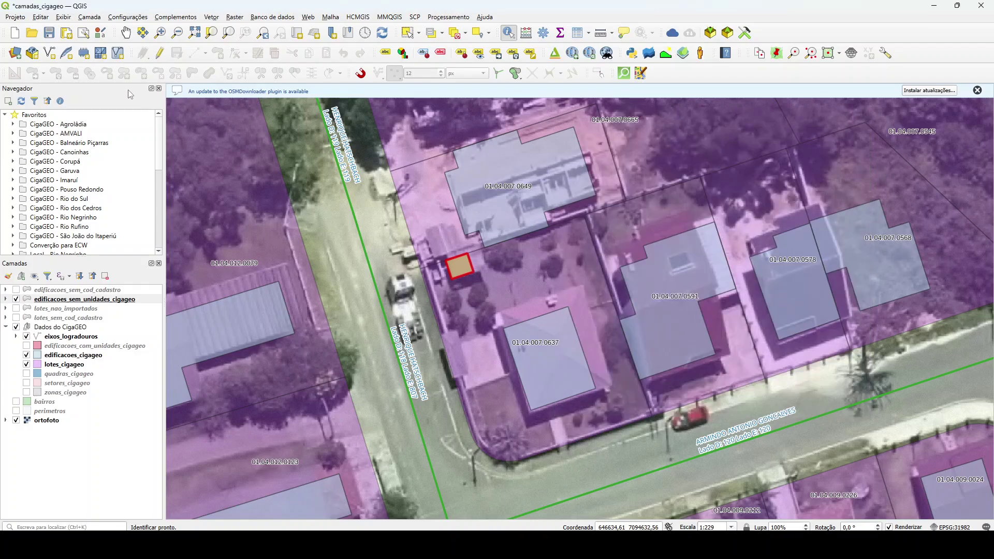
pyautogui.click(160, 53)
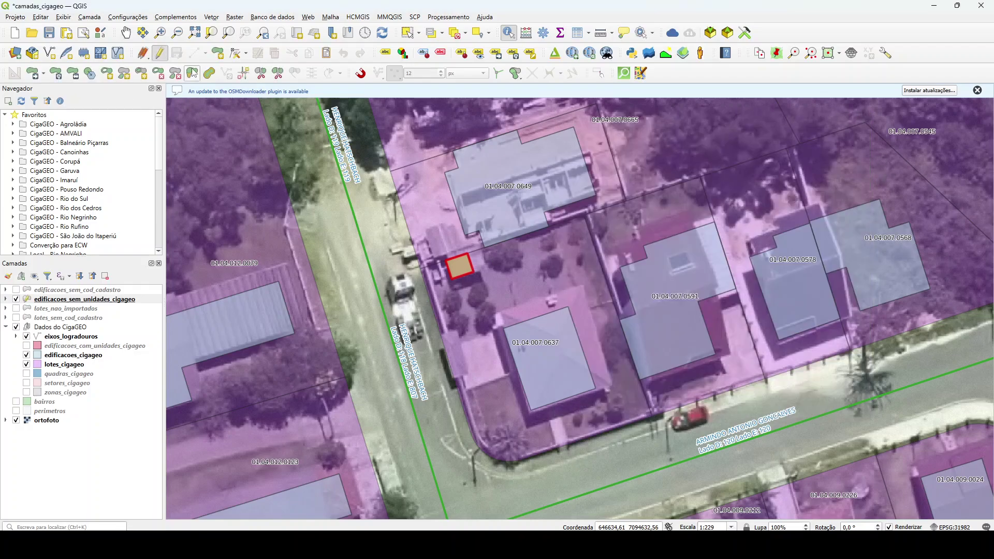
pyautogui.click(473, 274)
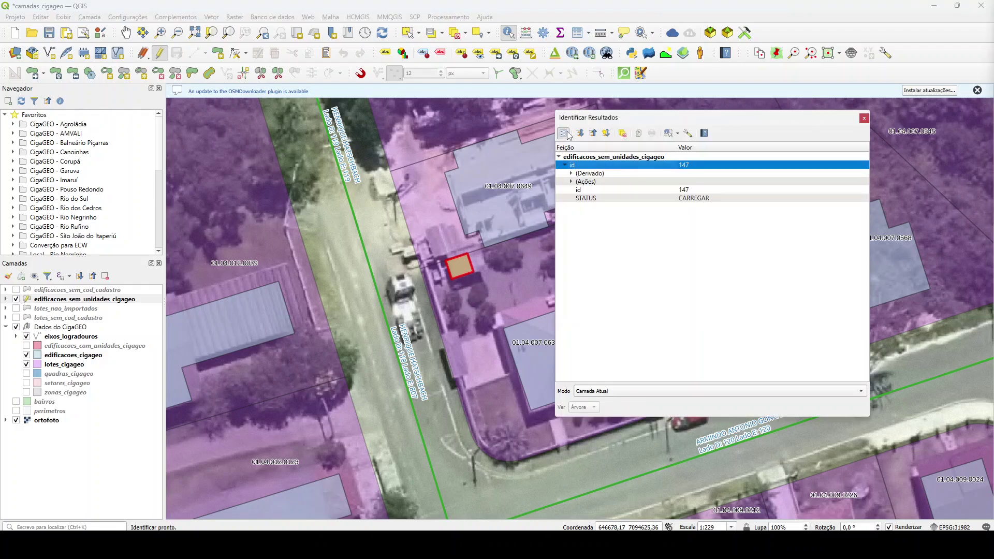
pyautogui.click(565, 133)
pyautogui.click(574, 173)
pyautogui.click(525, 321)
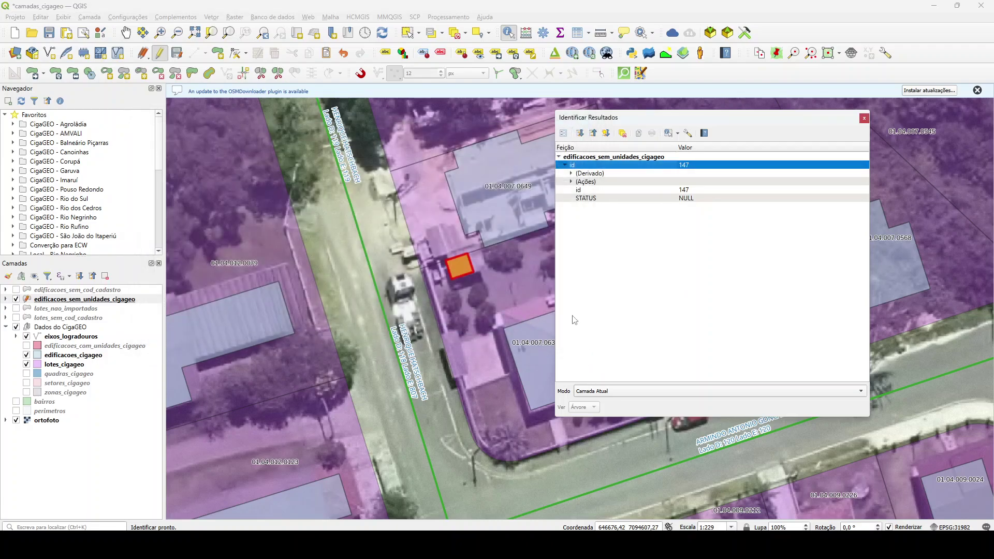
pyautogui.click(401, 261)
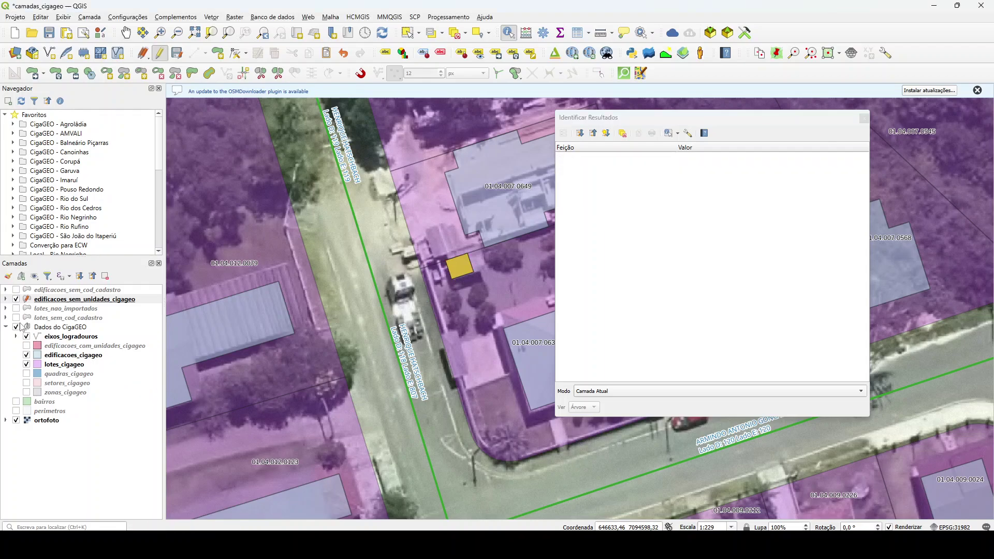
# - Expand the edificacoes_sem_unidades_cigageo legend and examine its TODOS, REMOVER and CARREGAR classes
pyautogui.click(5, 300)
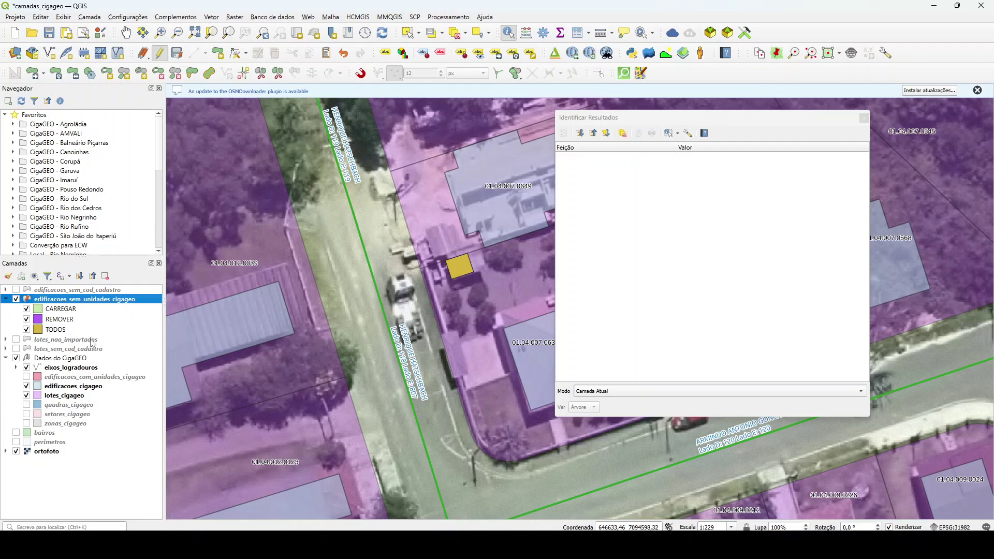
pyautogui.click(77, 331)
pyautogui.click(84, 320)
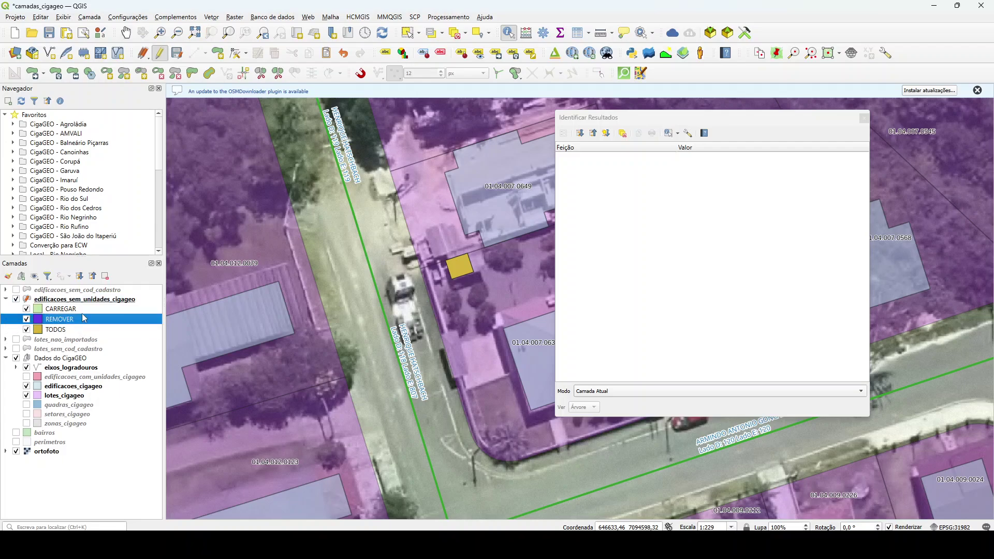
pyautogui.click(87, 310)
# - Save the STATUS reset, end editing on the layer and close the identify results
pyautogui.click(176, 55)
pyautogui.click(160, 53)
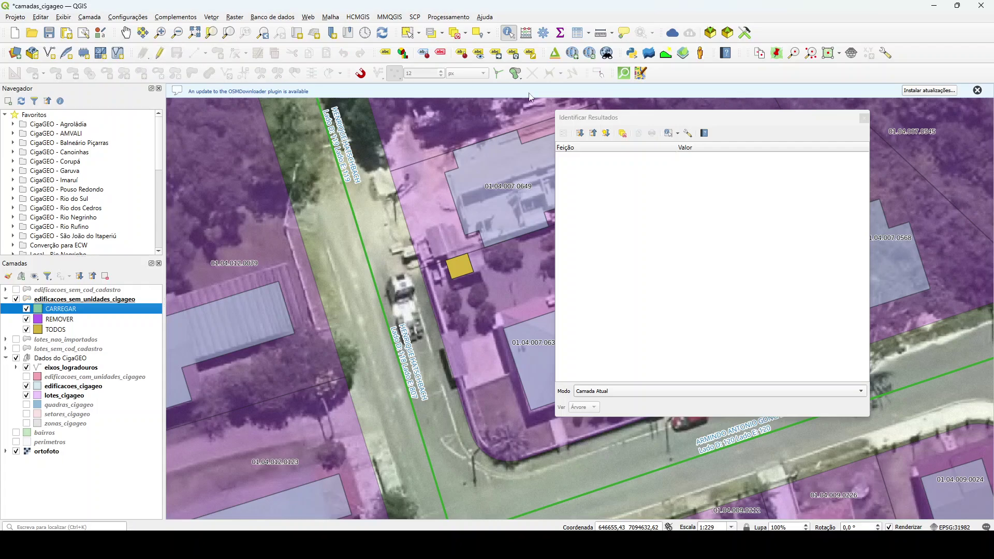
pyautogui.click(864, 119)
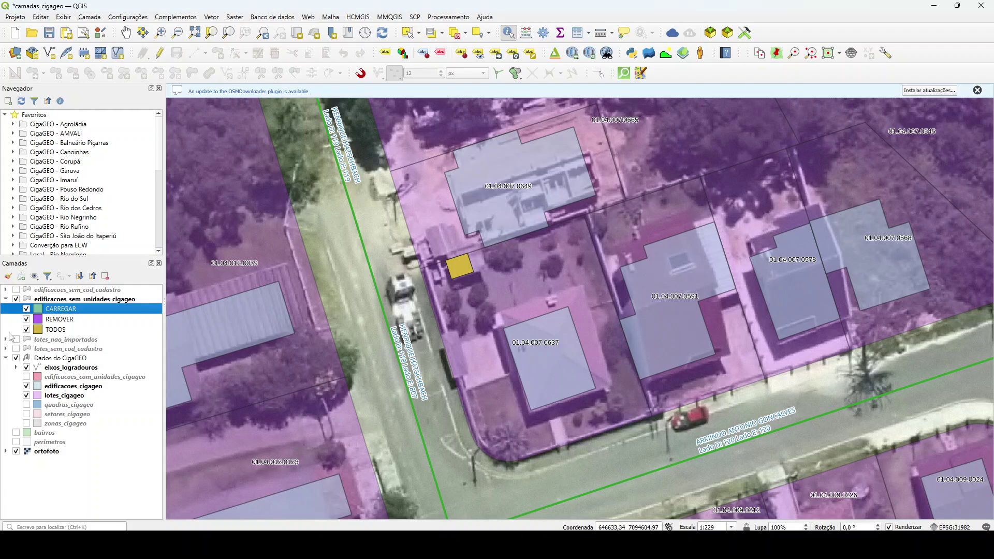
# - Collapse and hide the edificacoes_sem_unidades_cigageo layer and make edificacoes_sem_cod_cadastro the active layer
pyautogui.click(7, 300)
pyautogui.click(16, 299)
pyautogui.click(26, 291)
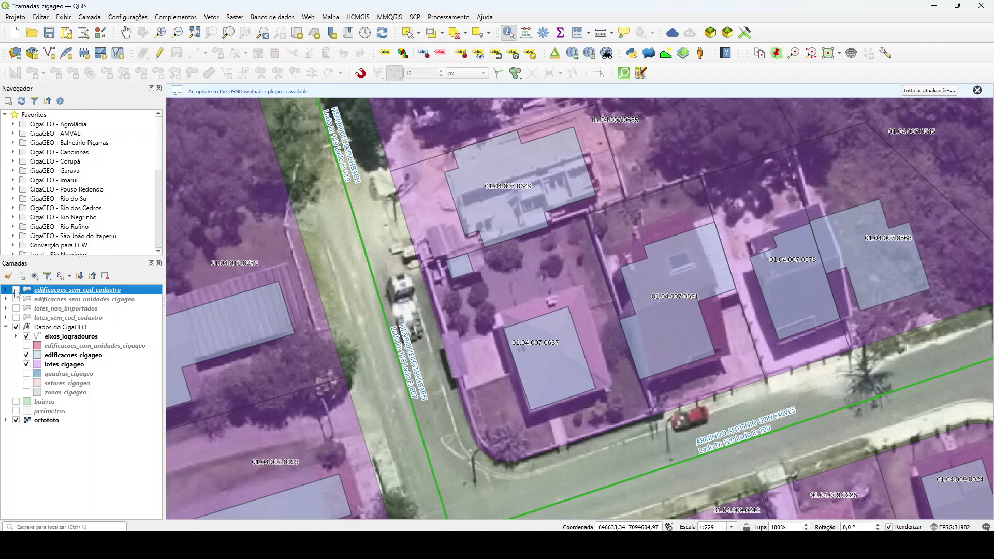
# - Open the attribute table of edificacoes_sem_cod_cadastro and select the record in row 5
pyautogui.rightClick(81, 293)
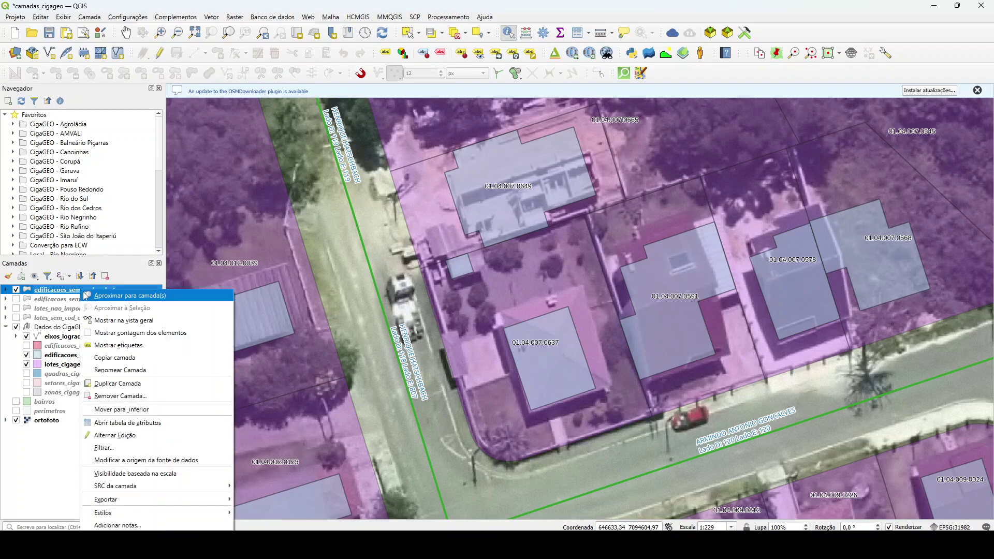
pyautogui.click(118, 428)
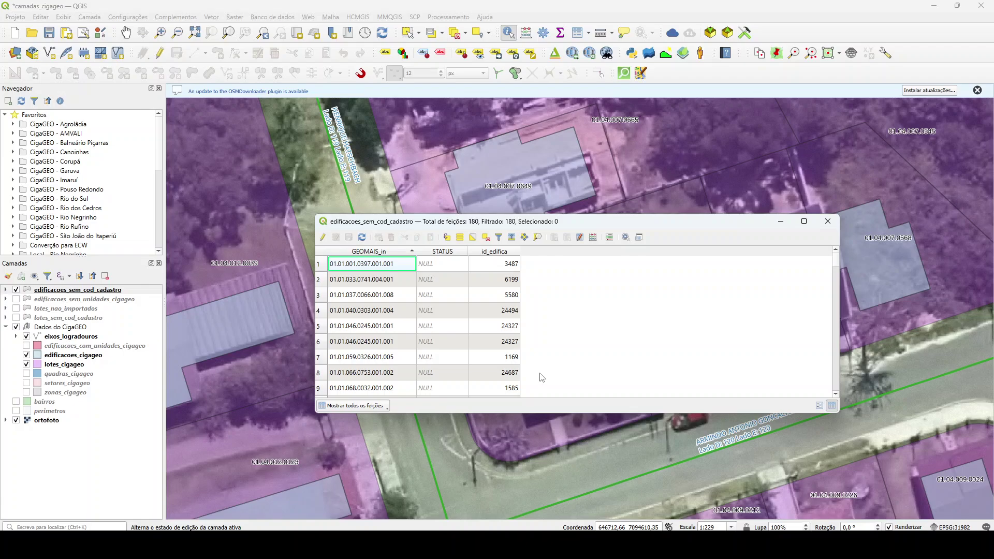
pyautogui.click(319, 326)
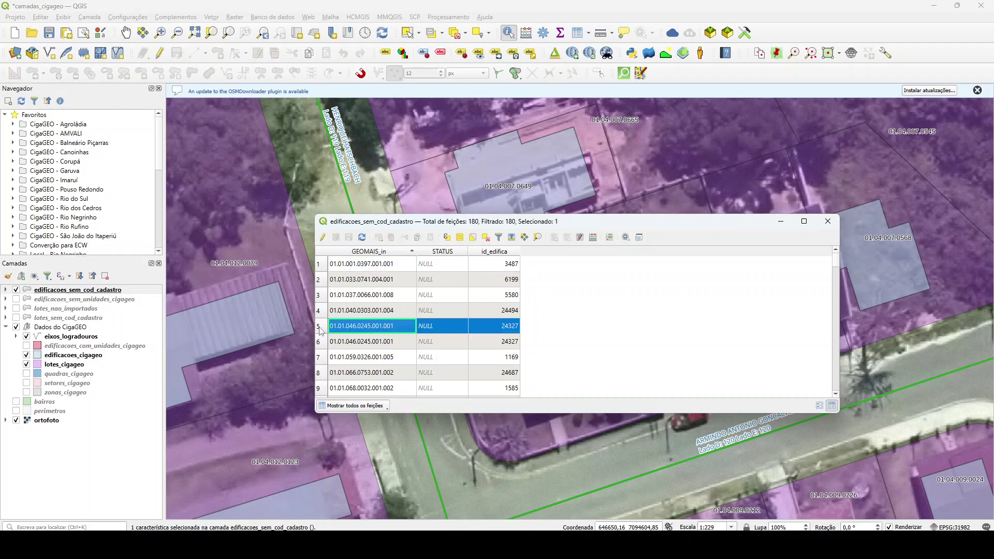
# - Zoom the map to the record selected in row 5 and examine the building's surroundings
pyautogui.click(537, 238)
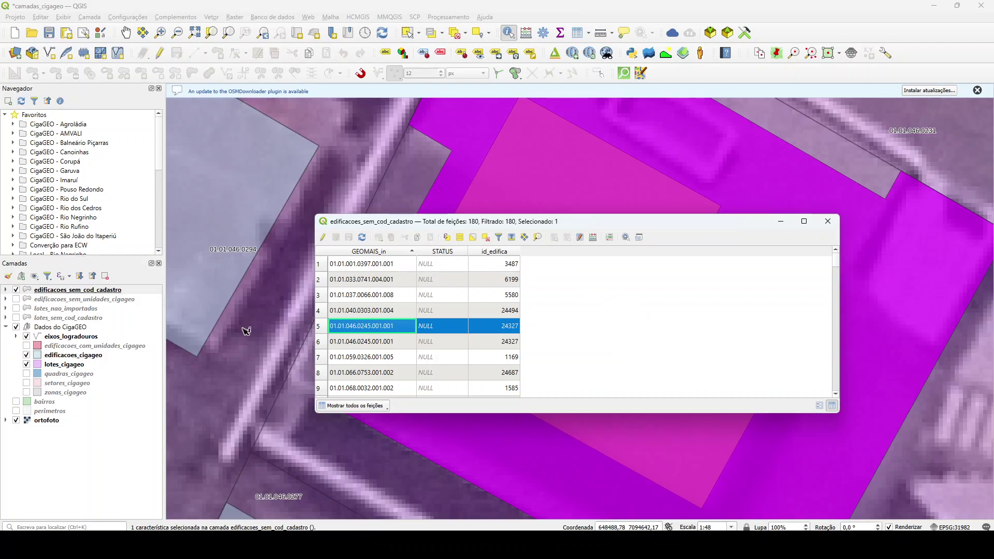
pyautogui.scroll(-3, 248, 329)
pyautogui.scroll(2, 248, 329)
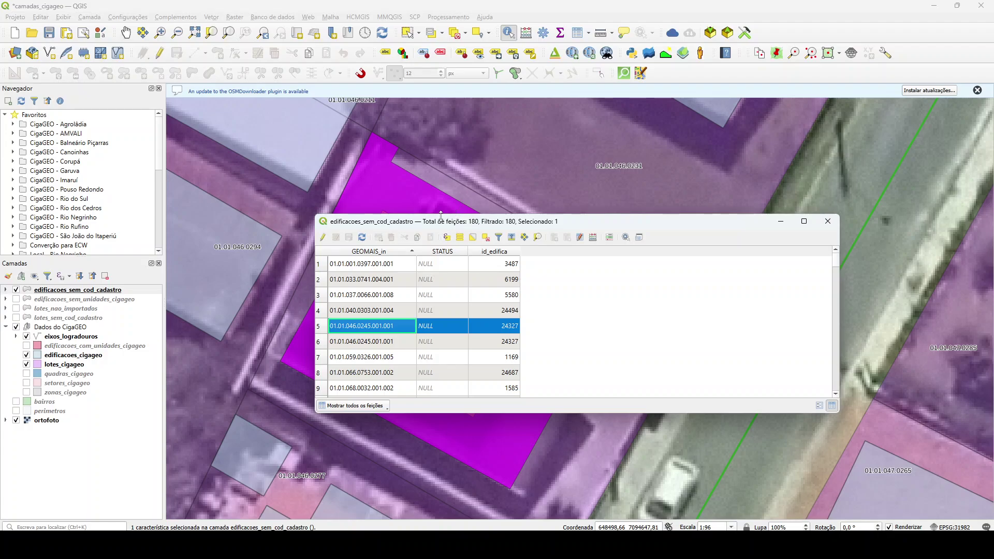
pyautogui.moveTo(434, 226); pyautogui.dragTo(432, 224)
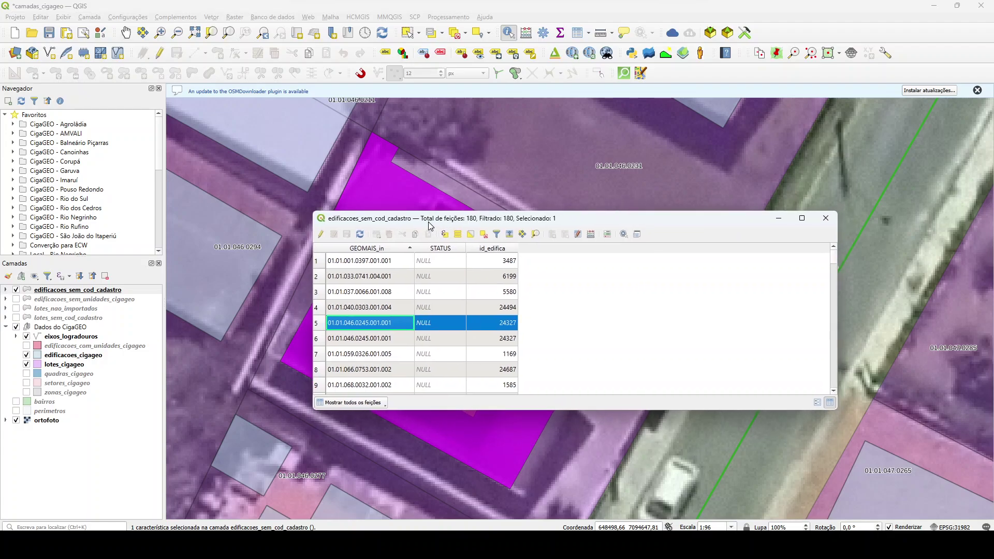
# - Select the row 8 record, 01.01.066.0753.001.002, zoom the map to its building and close the attribute table
pyautogui.keyDown('ctrl'); pyautogui.click(322, 373); pyautogui.keyUp('ctrl')
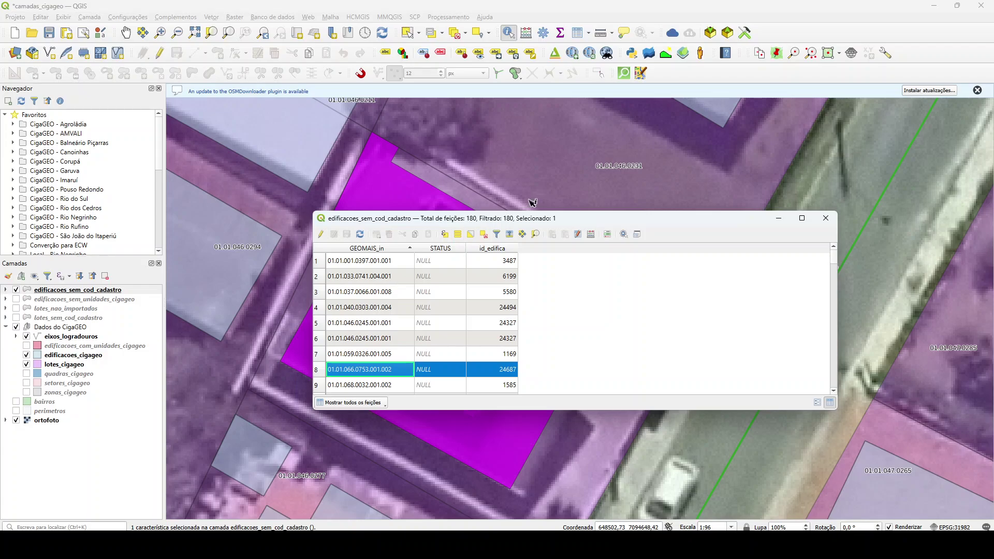
pyautogui.click(536, 235)
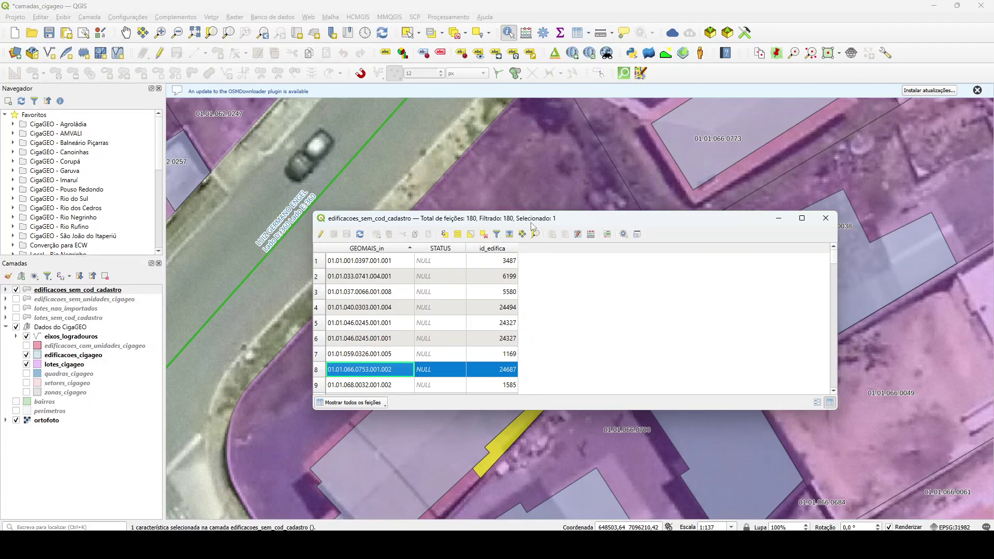
pyautogui.moveTo(531, 222); pyautogui.dragTo(638, 97)
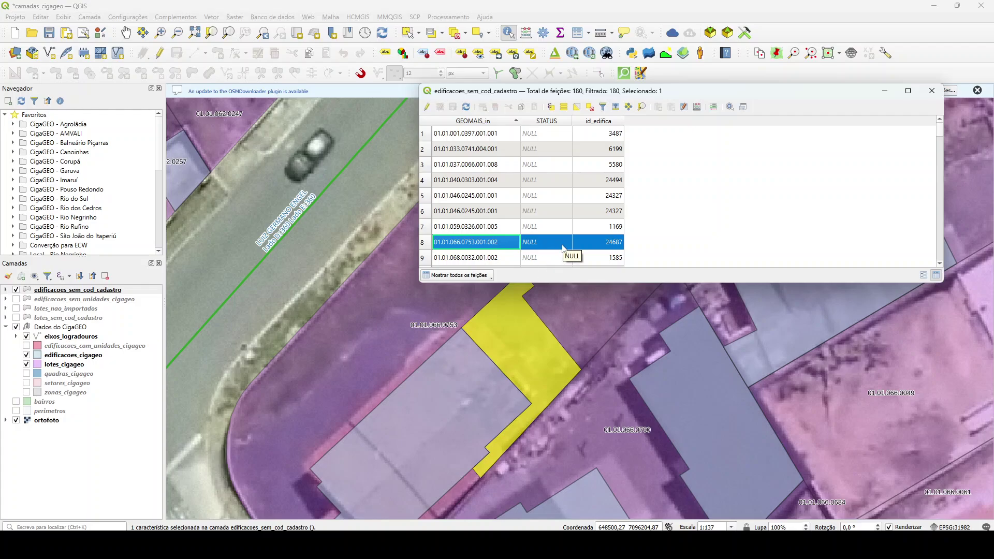
pyautogui.click(932, 92)
pyautogui.moveTo(374, 316); pyautogui.dragTo(442, 262)
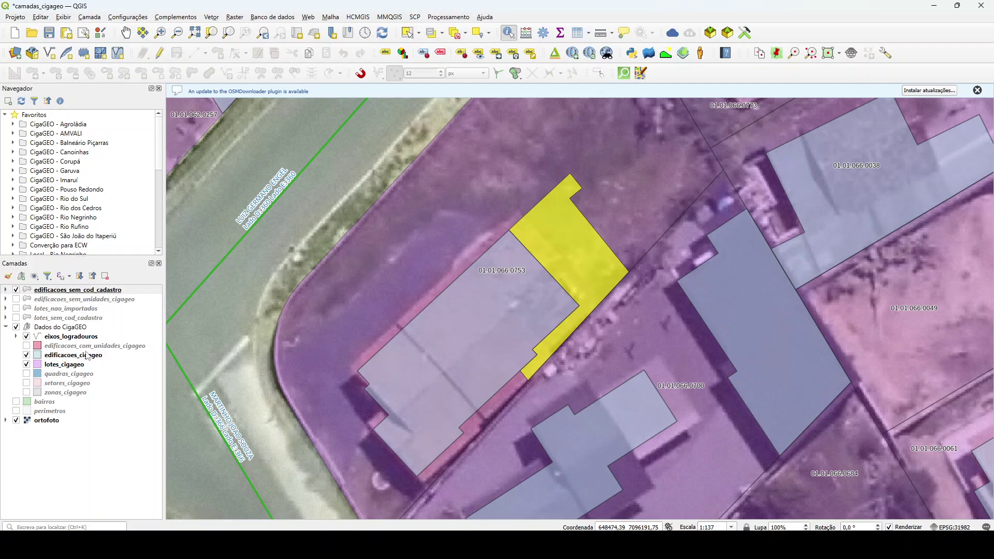
# - Identify the existing edificacoes_cigageo building beside the highlighted one on lot 01.01.066.0753, then close the results
pyautogui.click(87, 355)
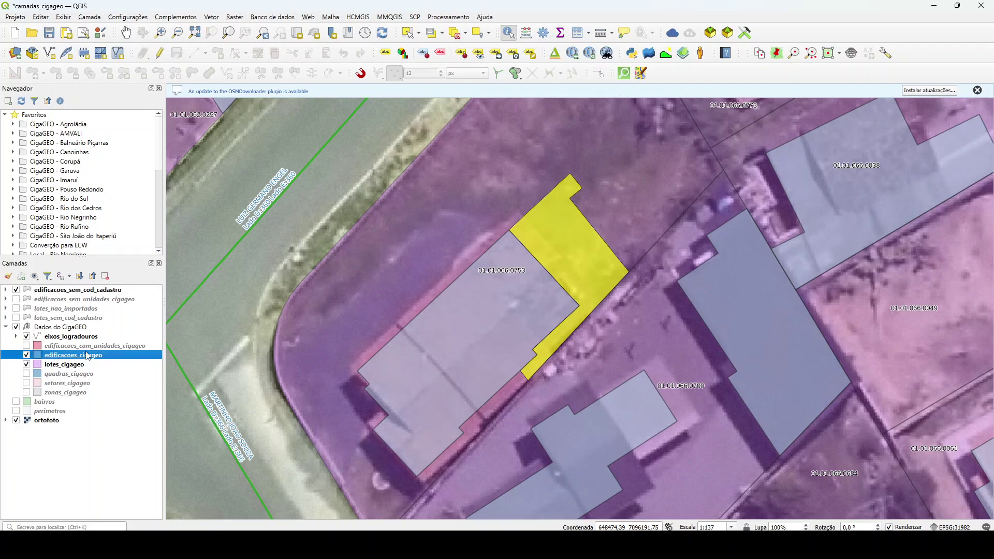
pyautogui.click(455, 335)
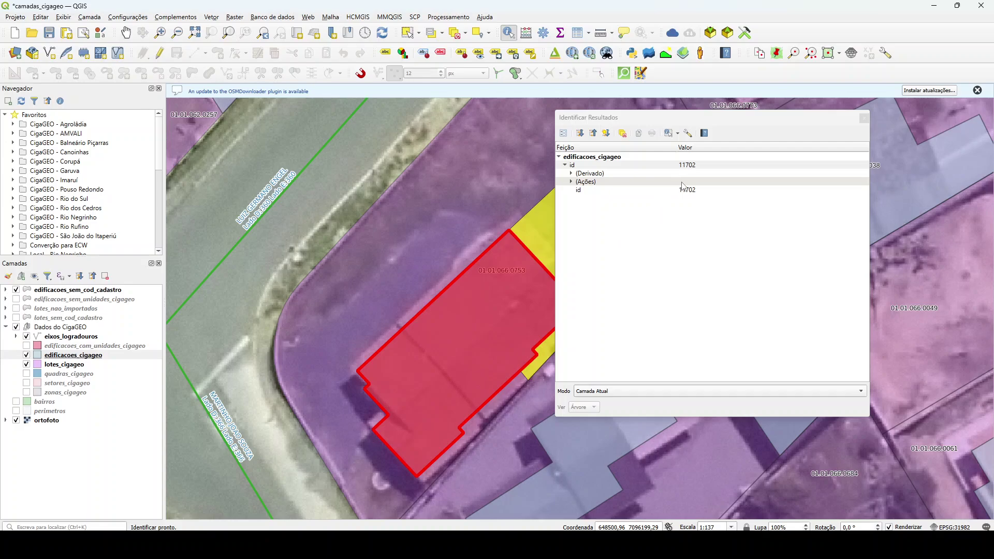
pyautogui.click(864, 118)
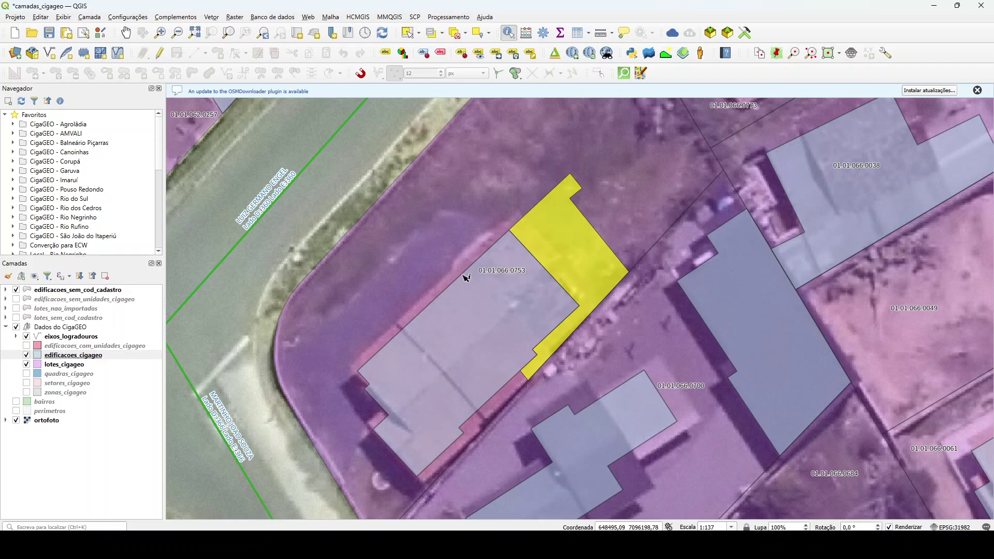
# - Identify the lot around the highlighted building in lotes_cigageo and copy its inscricao value
pyautogui.click(83, 366)
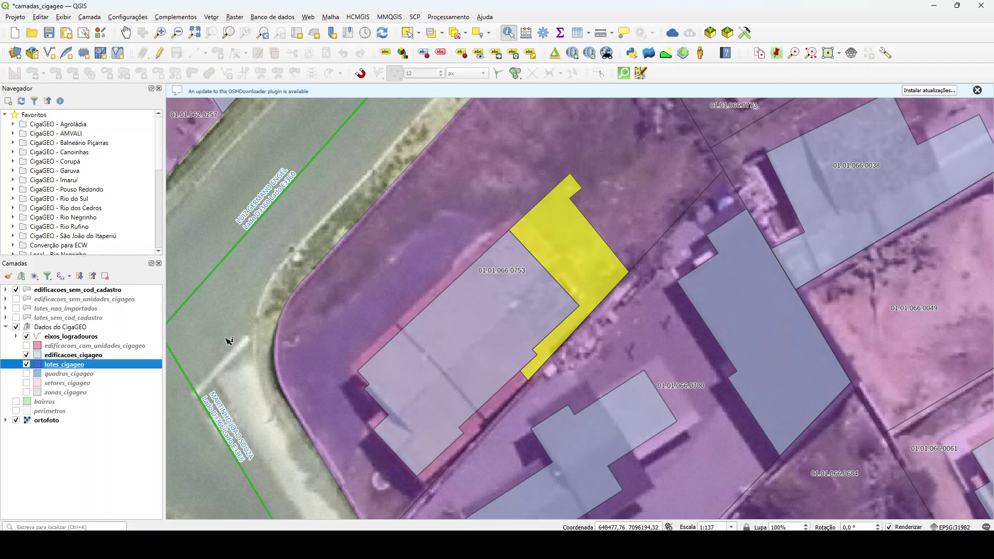
pyautogui.click(330, 286)
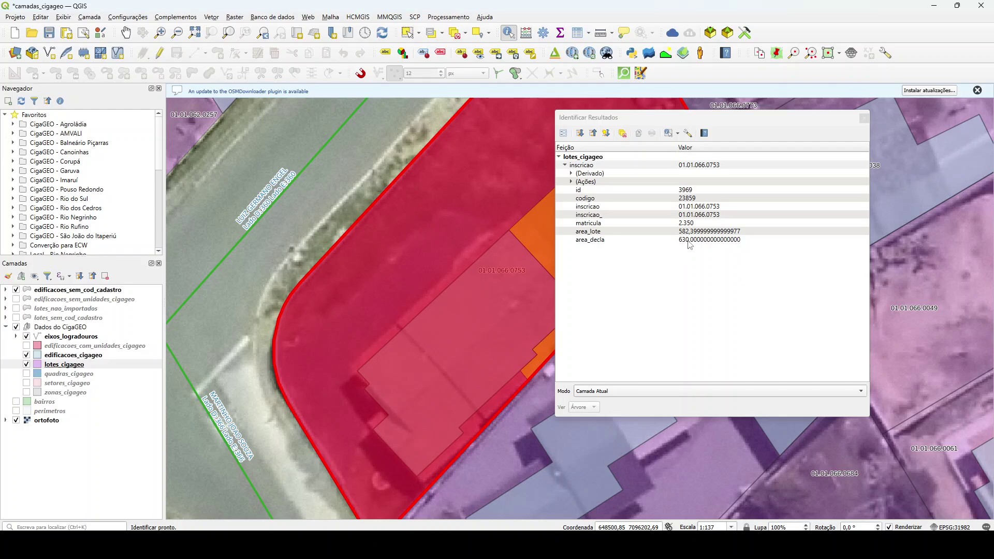
pyautogui.click(699, 208)
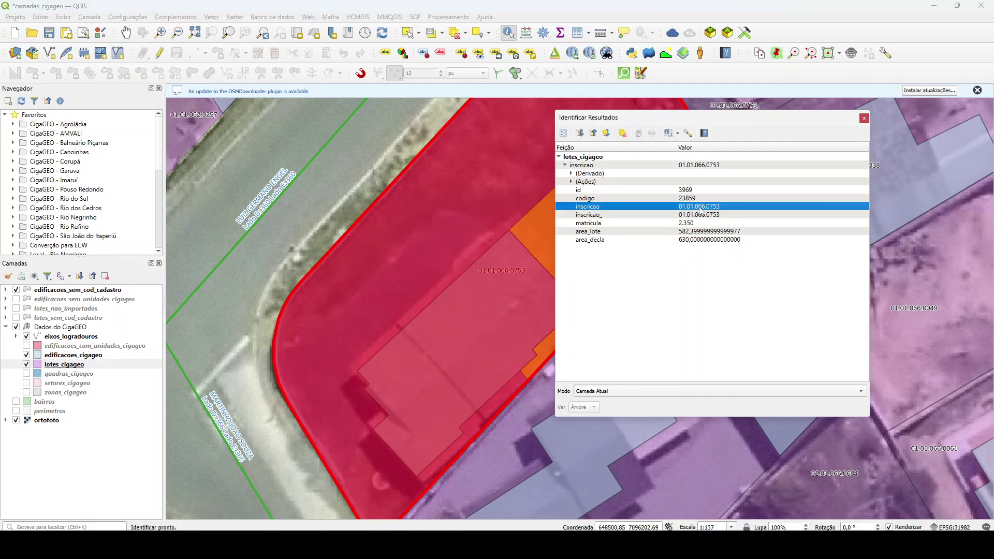
pyautogui.rightClick(700, 209)
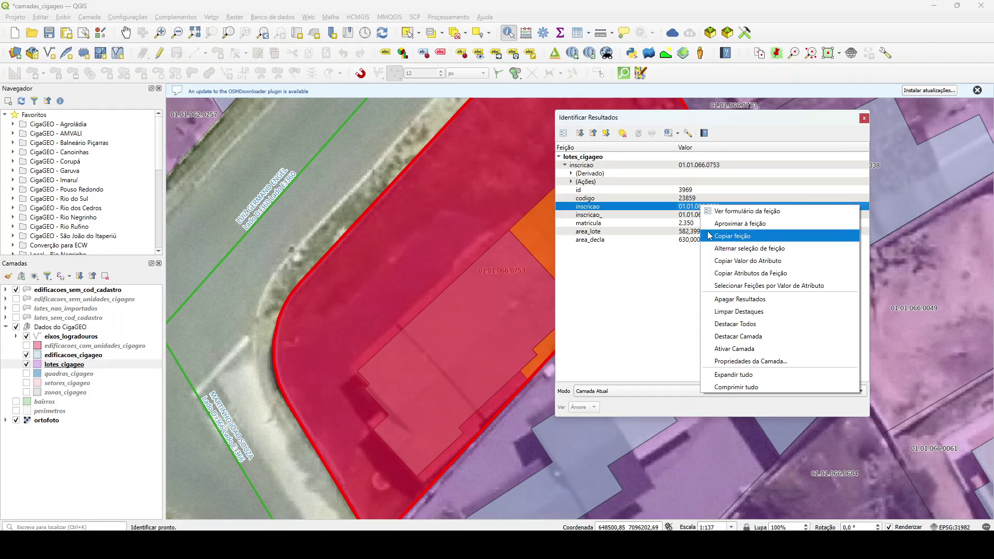
pyautogui.click(774, 264)
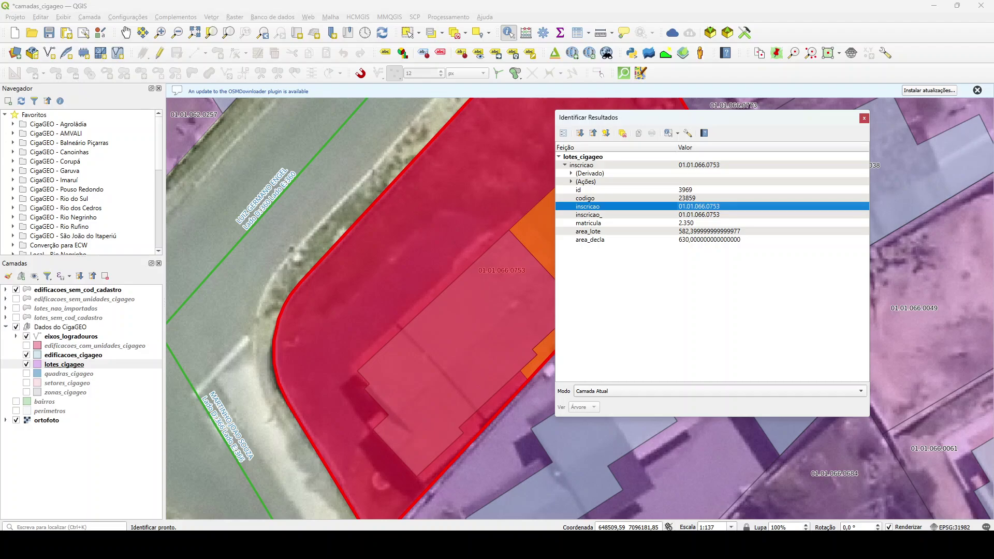
# - Switch to CigaGEO in the browser, search all elements for 01.01.066.0753 and show the lot on the map
pyautogui.click(647, 483)
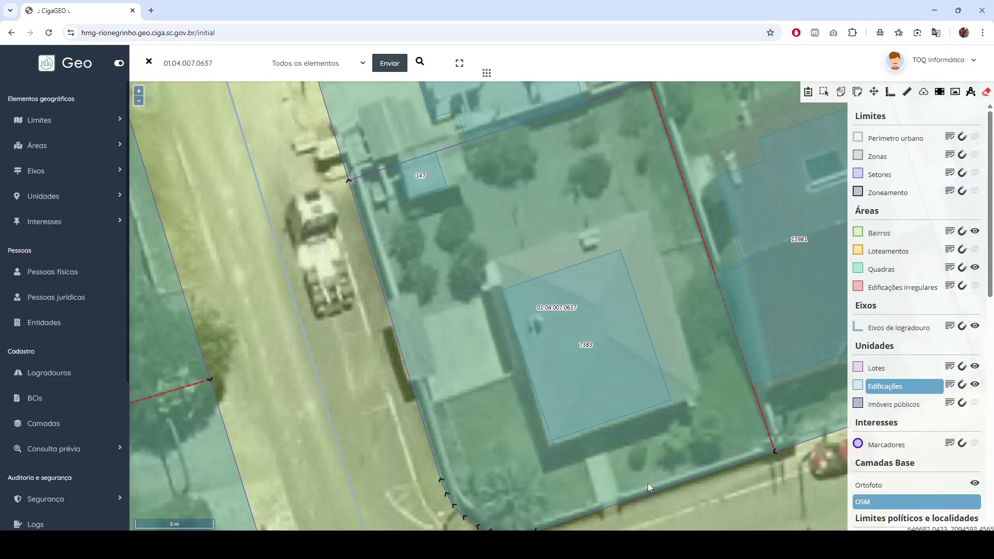
pyautogui.moveTo(213, 63); pyautogui.dragTo(1, 58)
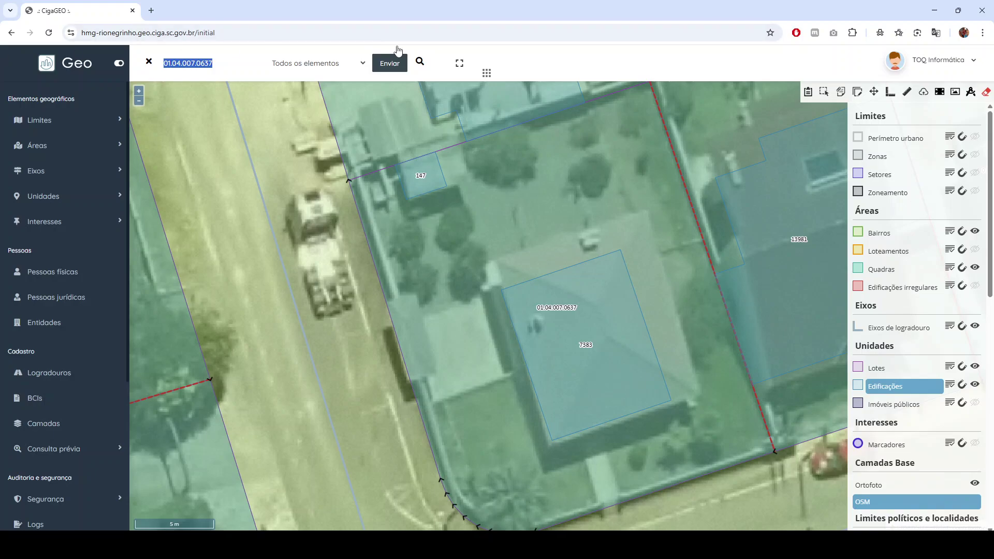
pyautogui.write('01.01.066.0753')
pyautogui.click(391, 64)
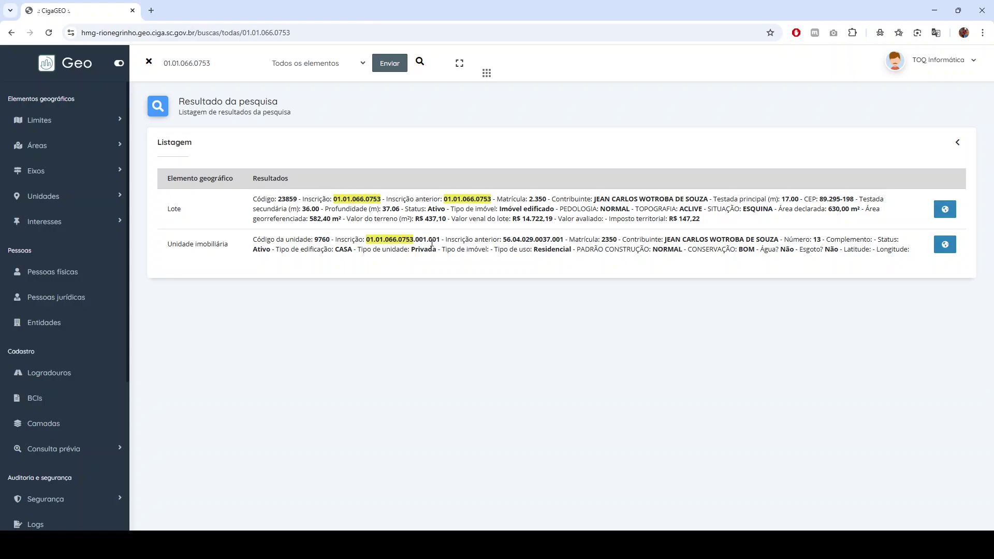
pyautogui.click(945, 209)
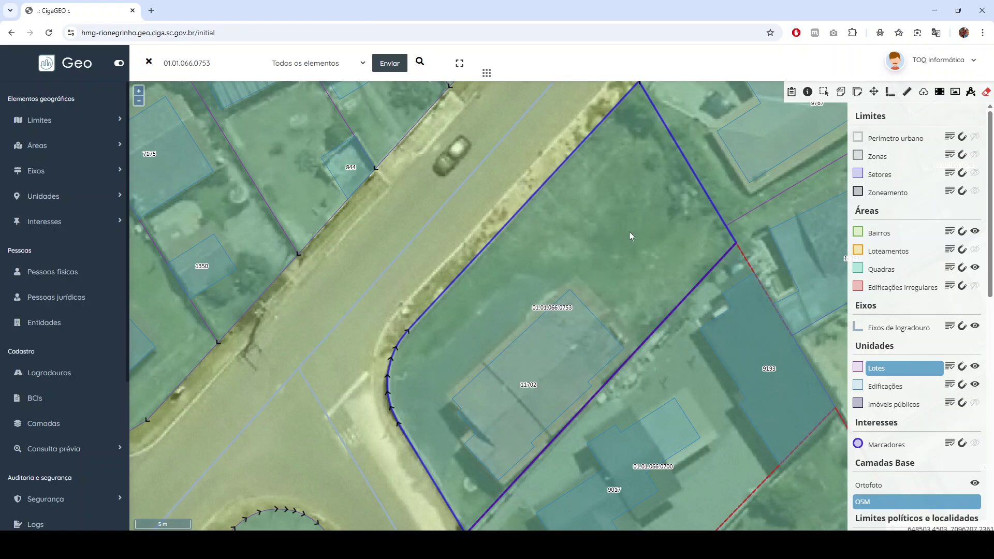
# - Open the edit form of the Edificações building on the lot and examine the inscription of its registered unit
pyautogui.moveTo(646, 545)
pyautogui.click(895, 388)
pyautogui.click(840, 92)
pyautogui.click(523, 358)
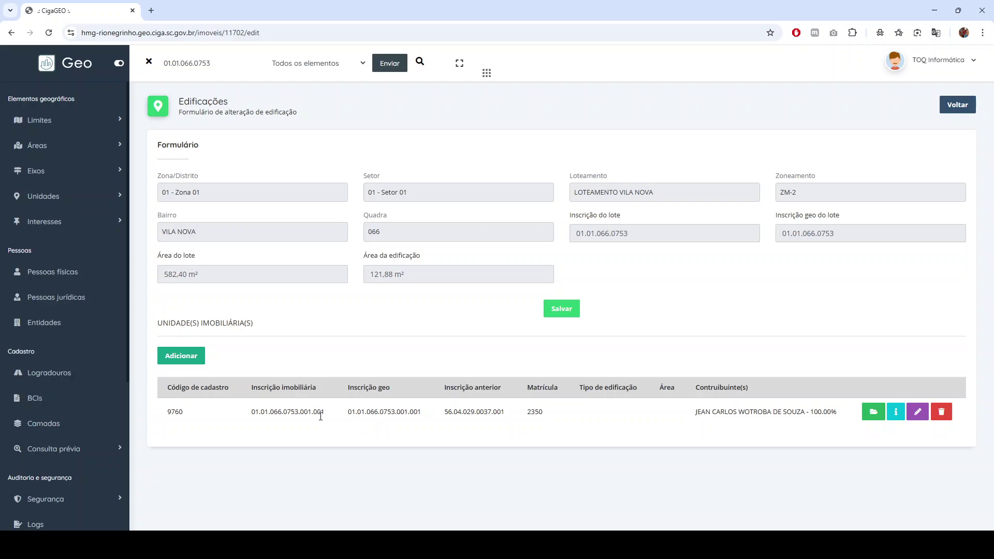
pyautogui.doubleClick(303, 413)
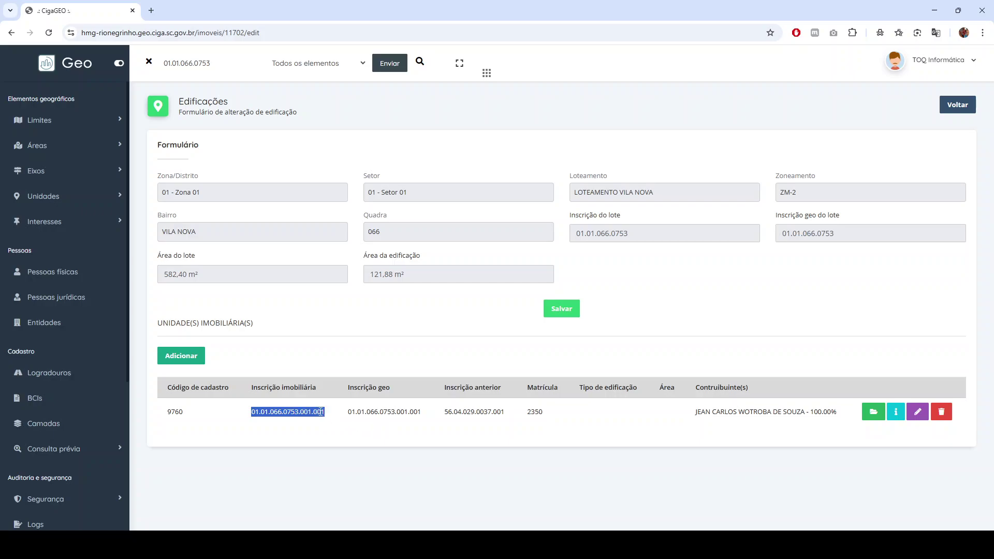
pyautogui.click(321, 412)
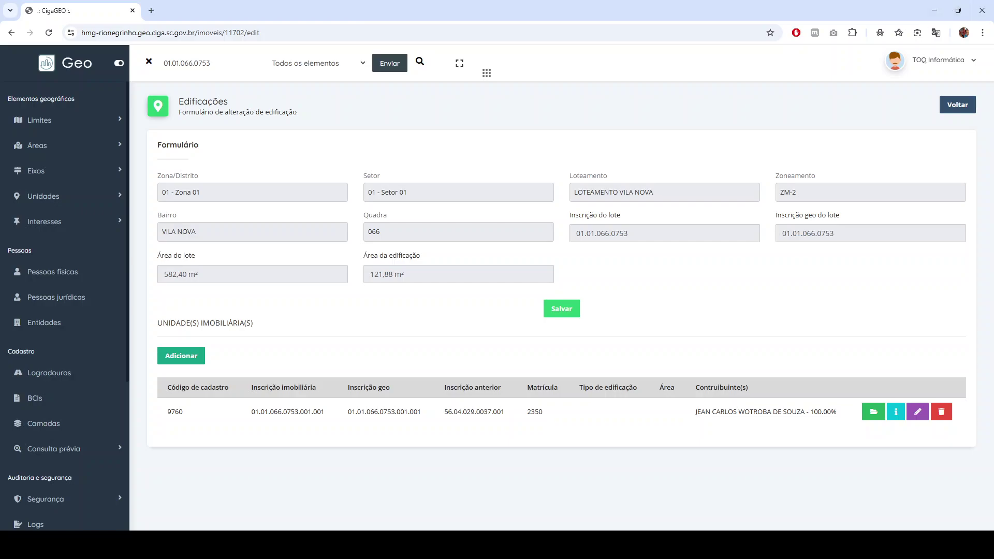
# - Return to QGIS and close the lot's identify results
pyautogui.click(935, 11)
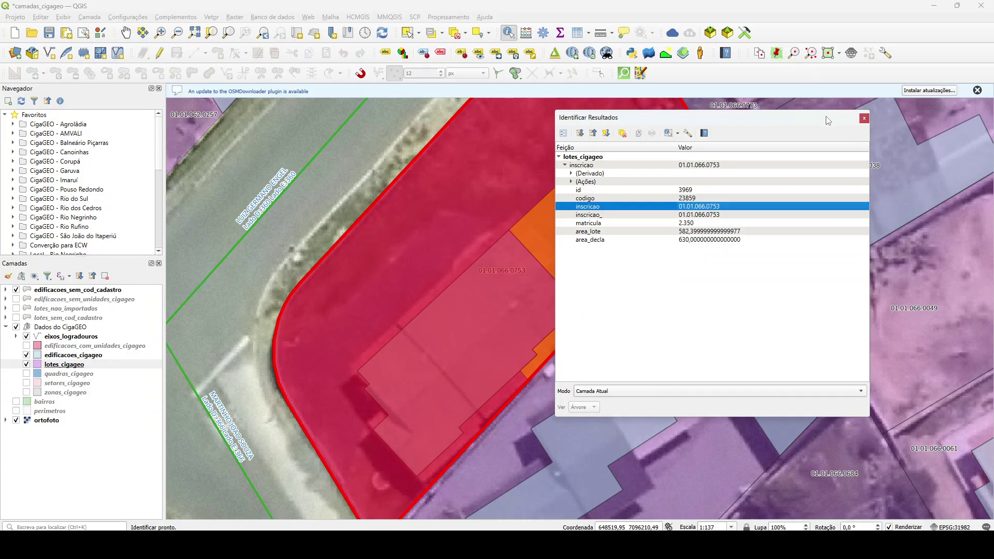
pyautogui.click(864, 119)
pyautogui.click(352, 150)
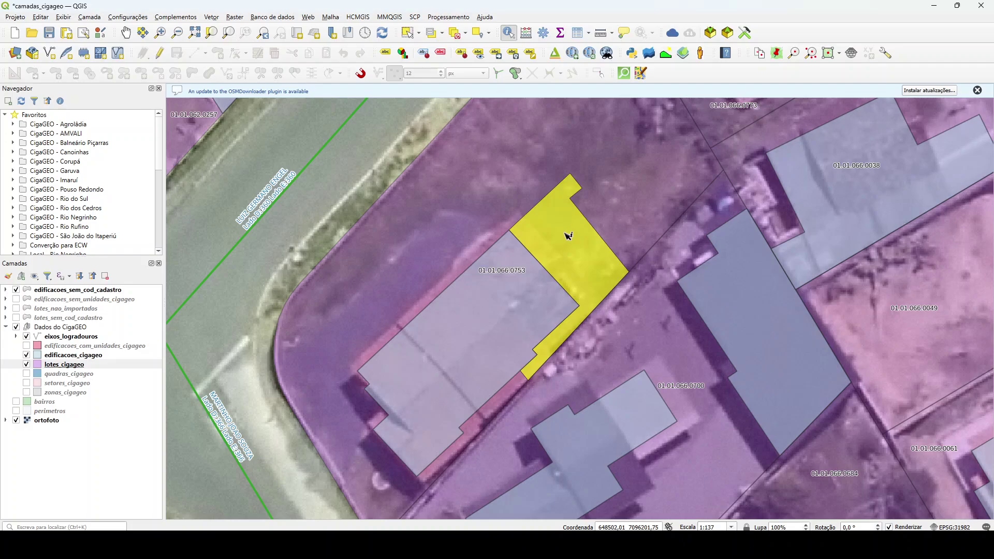
# - Switch to the unidades_EDF_CIGAGEO.xlsx workbook in Excel and close it without saving the changes
pyautogui.hotkey('alt', 'Tab')
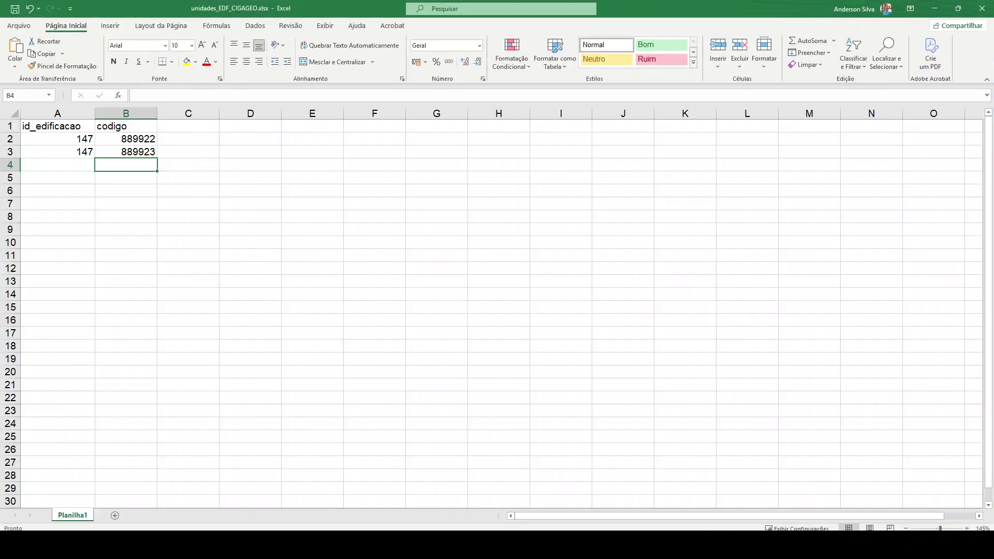
pyautogui.click(384, 190)
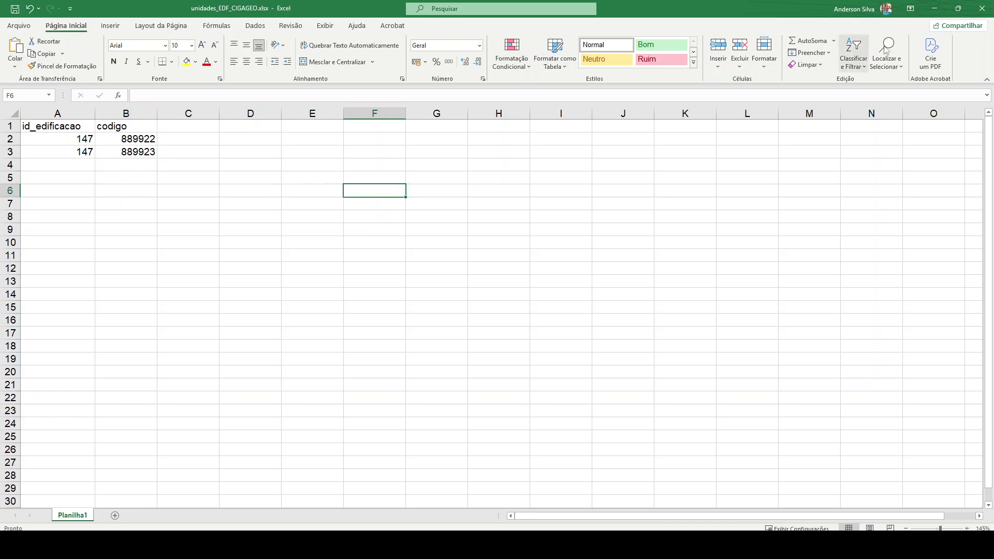
pyautogui.click(982, 8)
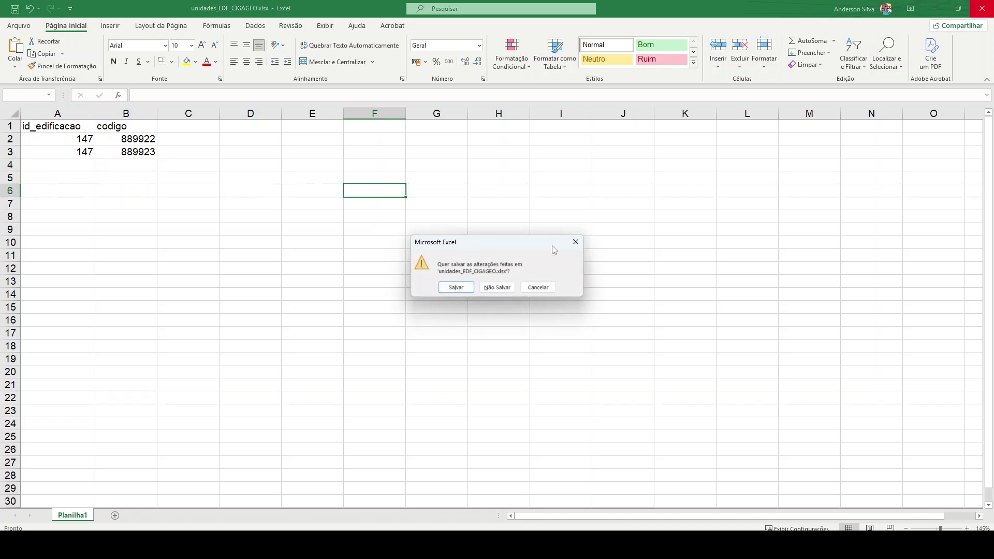
pyautogui.click(497, 287)
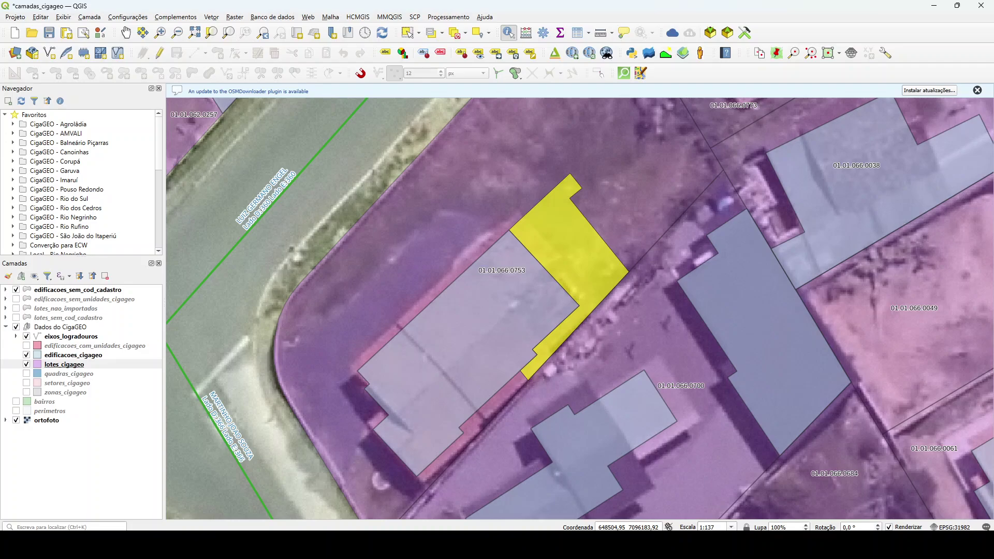
# - Open the unidades_EDF_sem_cod.xlsx workbook from the 2025-11-12-camadas_ajustes_rio-negrinho folder
pyautogui.hotkey('alt', 'Tab')
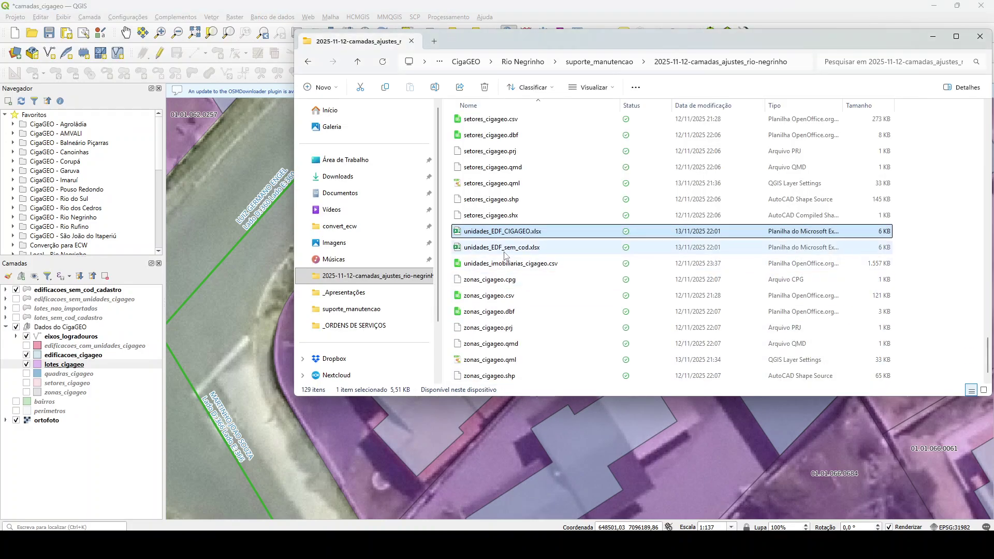
pyautogui.click(527, 246)
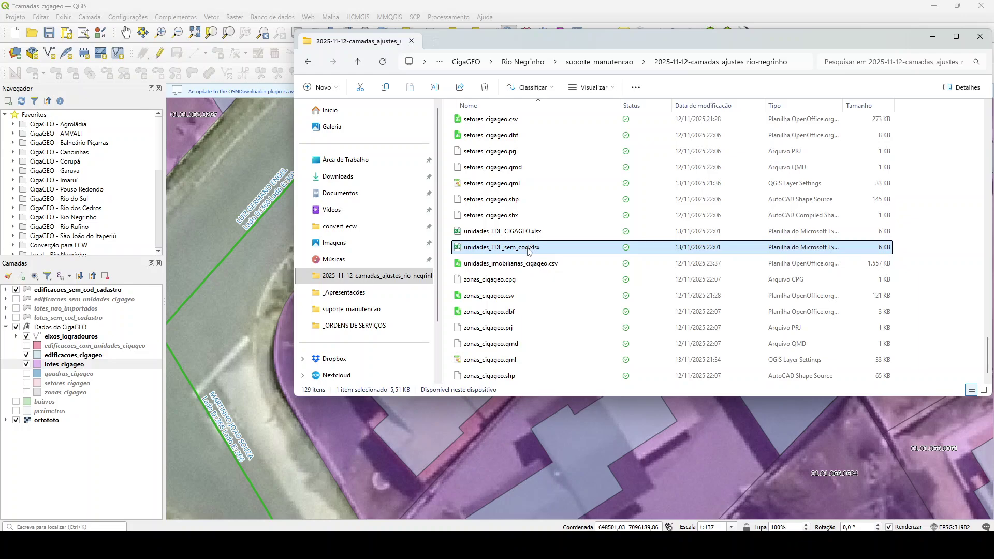
pyautogui.doubleClick(528, 249)
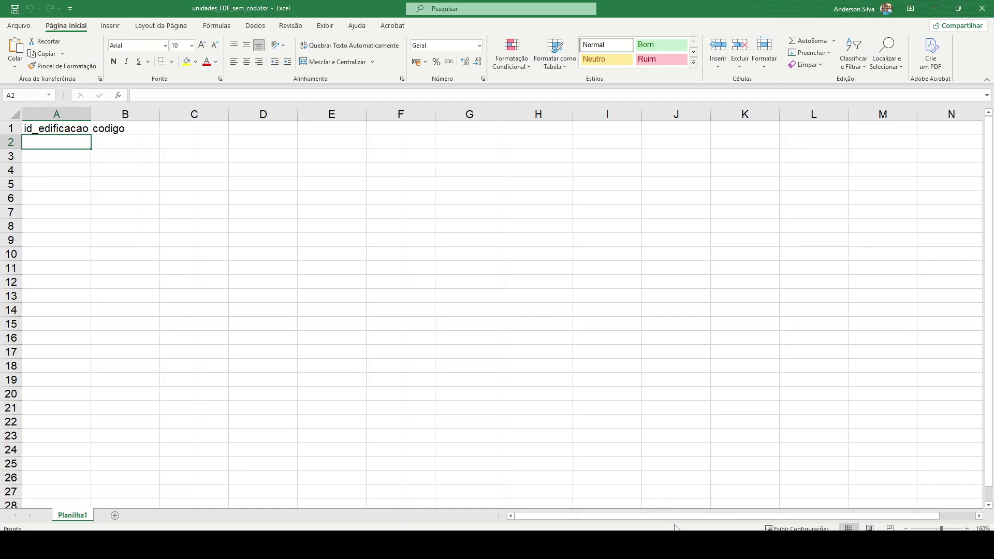
# - Switch to QGIS, identify the highlighted building on lot 01.01.066.0753 in the edificacoes_sem_cod_cadastro layer, and copy its id_edifica value
pyautogui.click(673, 501)
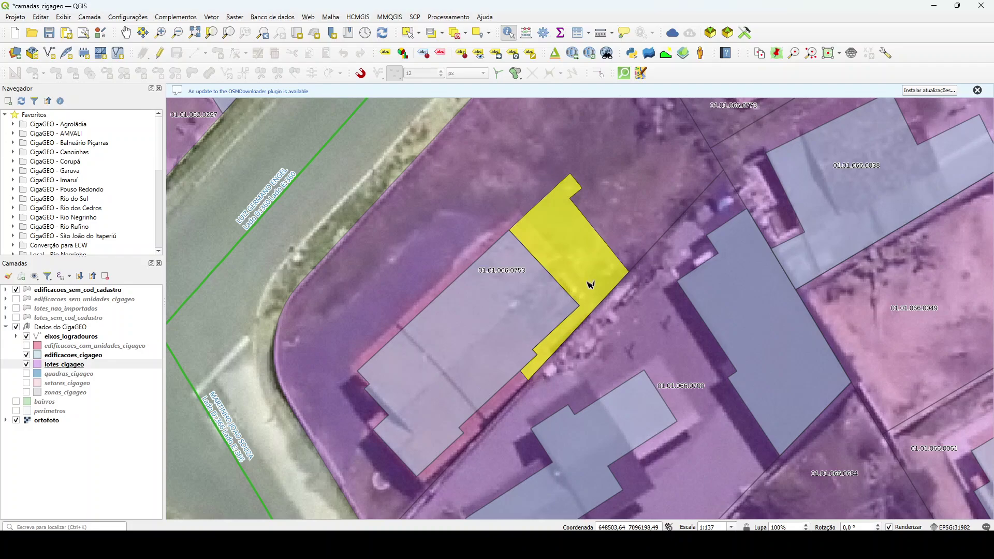
pyautogui.click(104, 291)
pyautogui.click(542, 250)
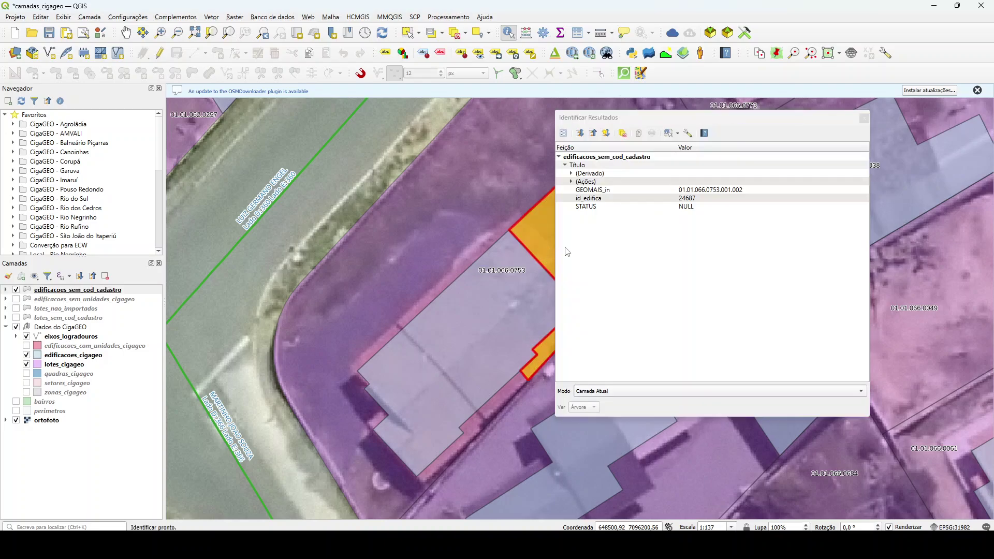
pyautogui.click(693, 200)
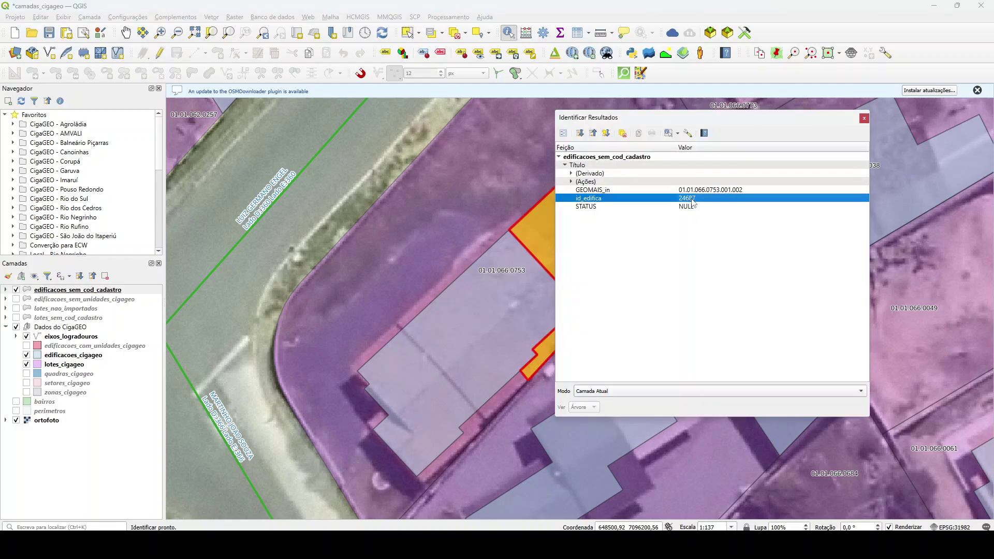
pyautogui.rightClick(685, 199)
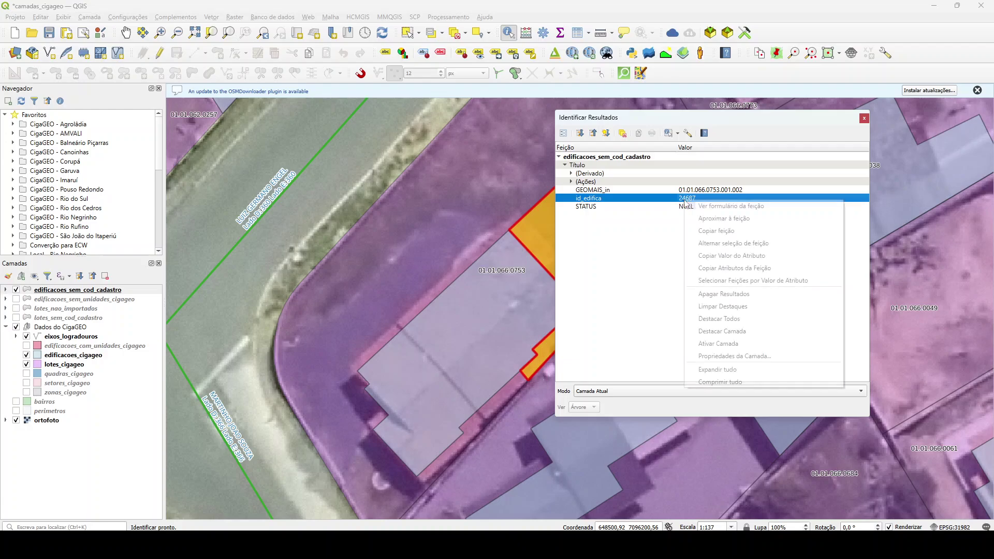
pyautogui.click(720, 256)
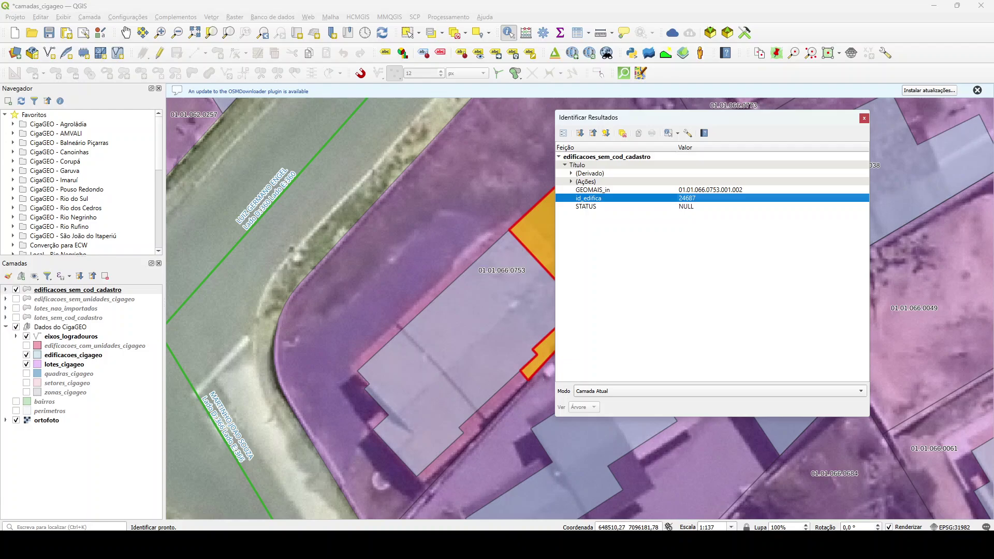
# - Switch to the unidades_EDF_sem_cod.xlsx workbook in Excel and enter 24687 in cell A2 under id_edificacao
pyautogui.moveTo(692, 545)
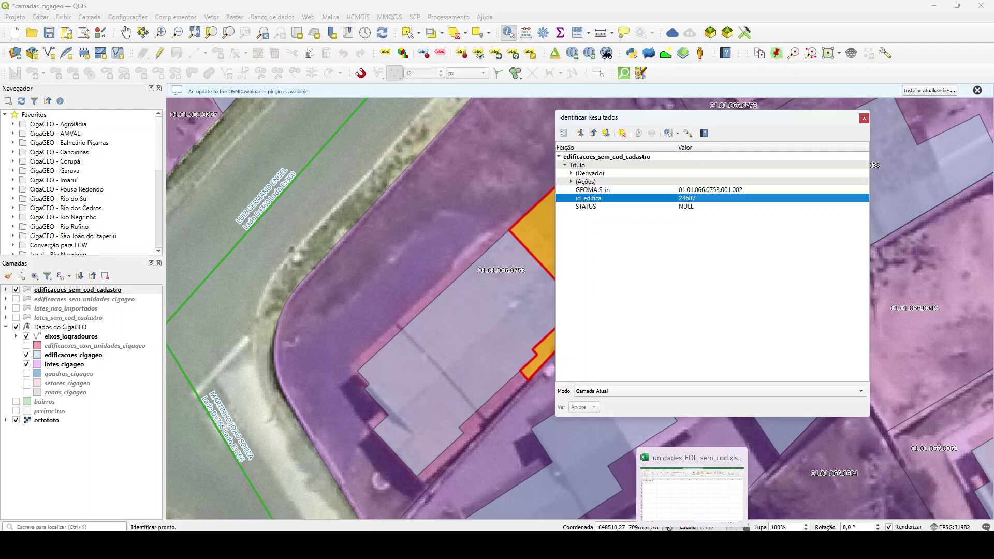
pyautogui.click(692, 492)
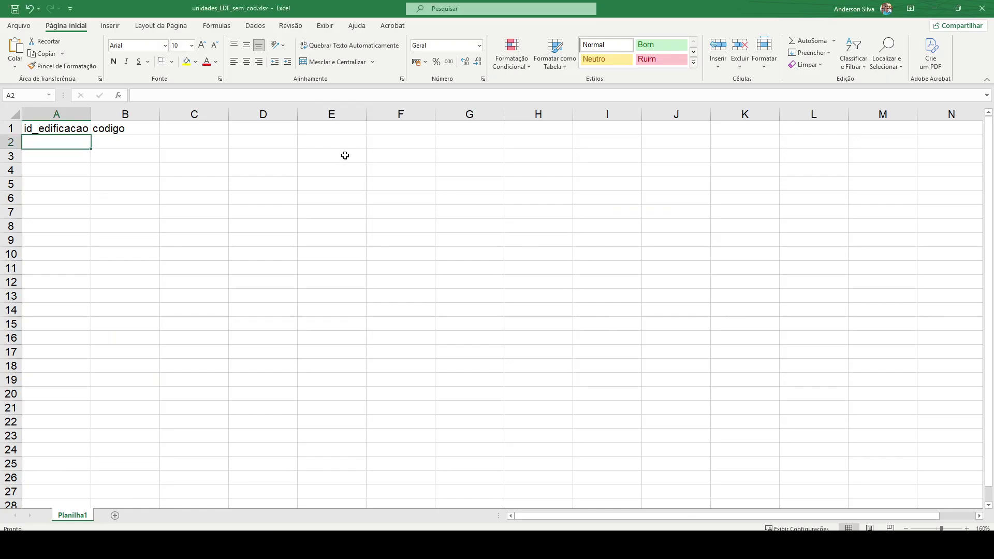
pyautogui.doubleClick(30, 143)
pyautogui.write('24687')
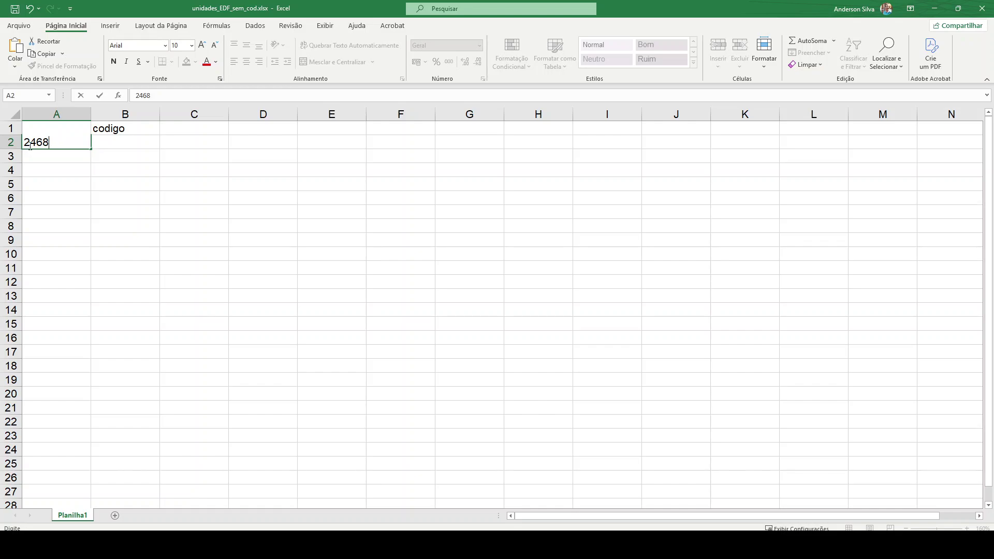
pyautogui.write('7')
pyautogui.press('Return')
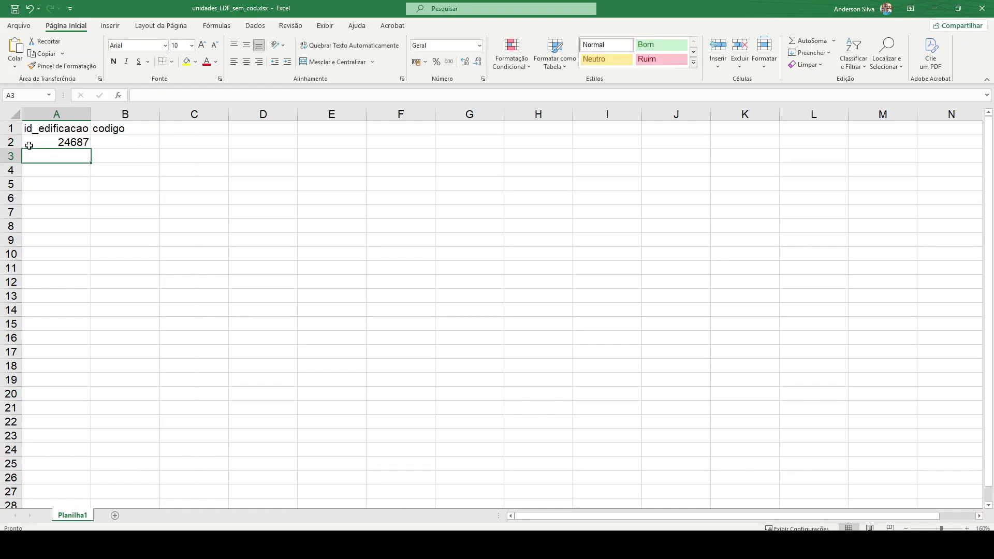
# - Repeat the building id 24687 in cells A3 to A5 of the id_edificacao column
pyautogui.click(123, 139)
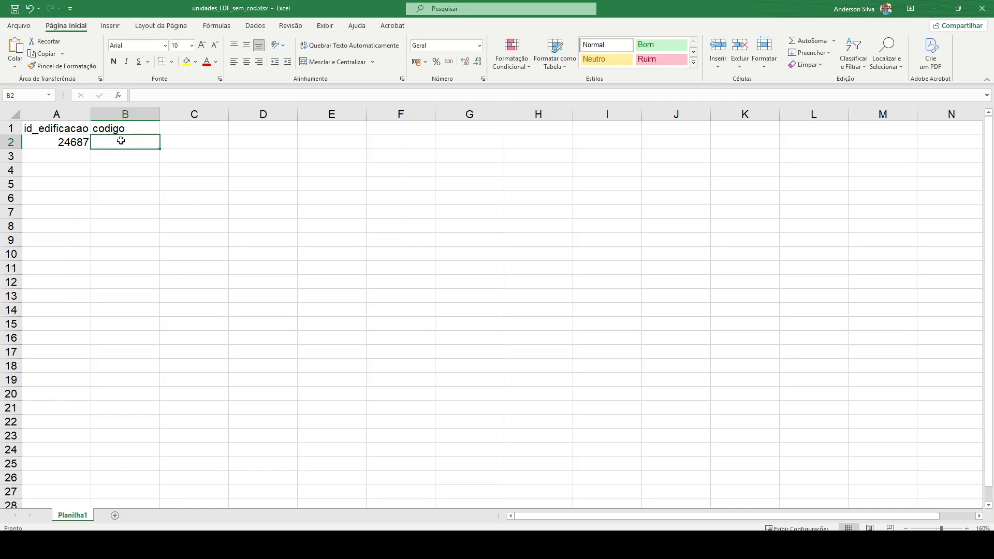
pyautogui.click(81, 154)
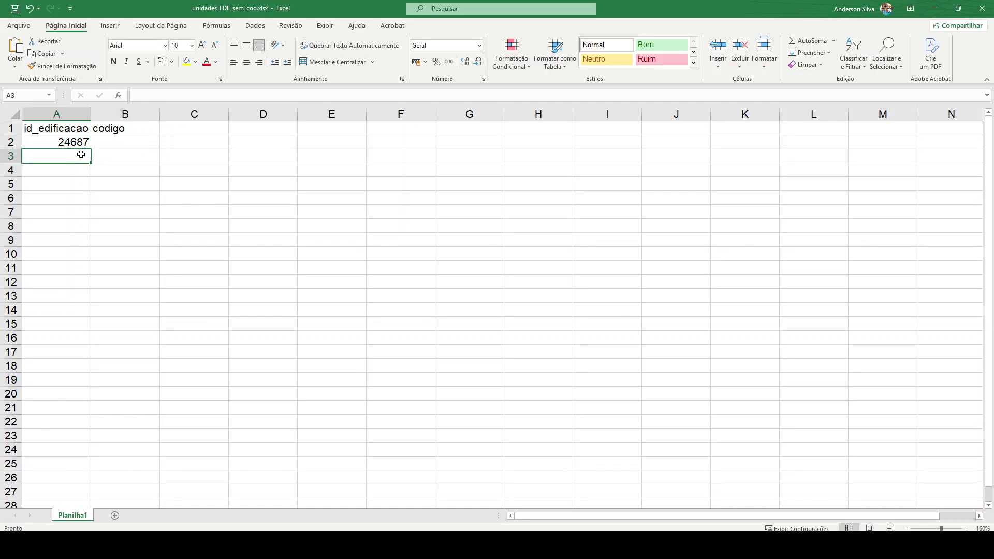
pyautogui.write('24687')
pyautogui.click(83, 182)
pyautogui.write('24687')
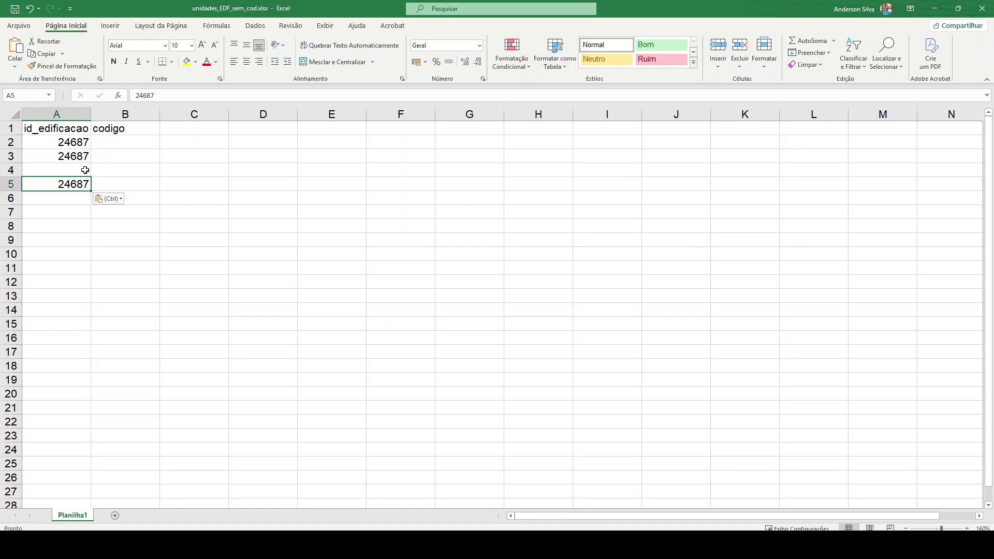
pyautogui.click(83, 170)
pyautogui.write('24687')
# - Fill the codigo column with 123456, 123457, 123458 and 123459 in cells B2 to B5
pyautogui.click(136, 144)
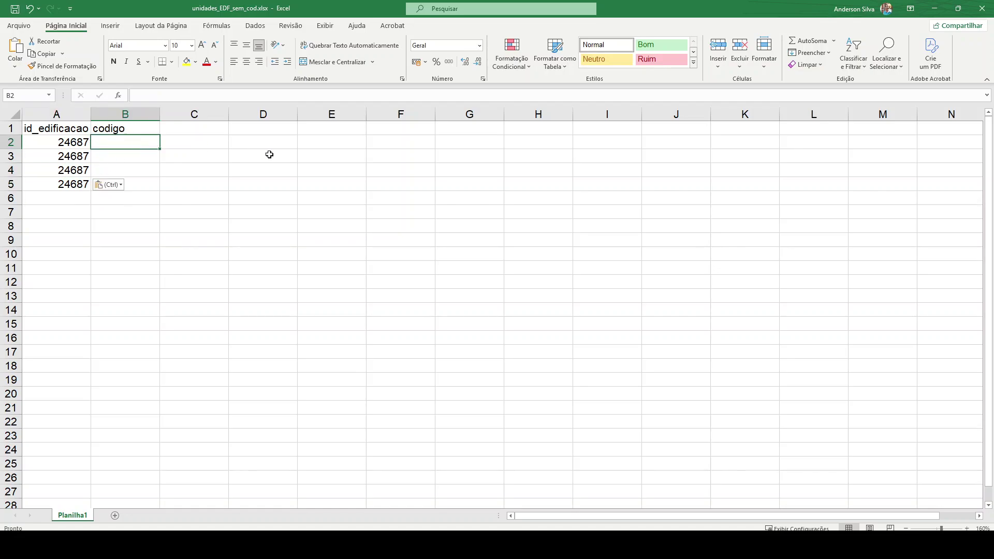
pyautogui.write('123456')
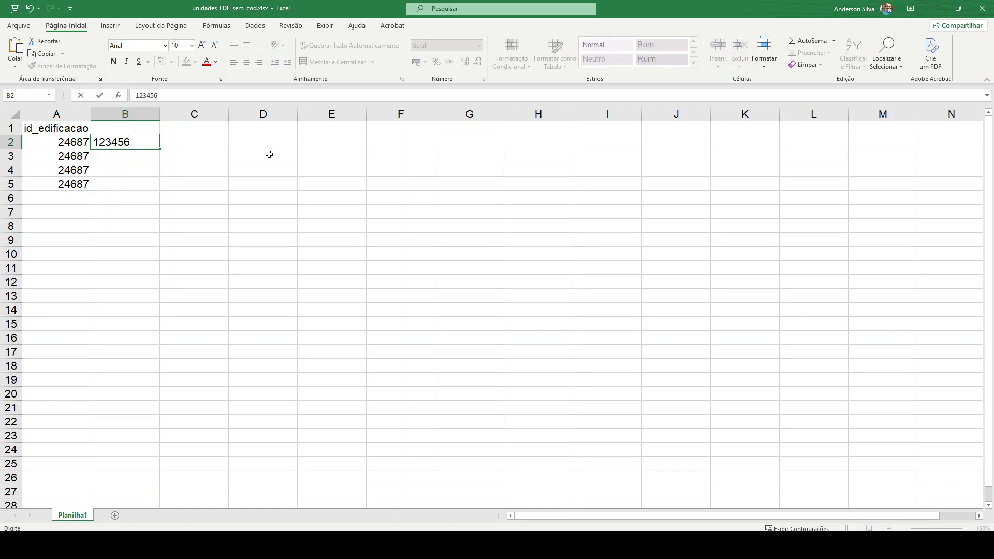
pyautogui.press('Return')
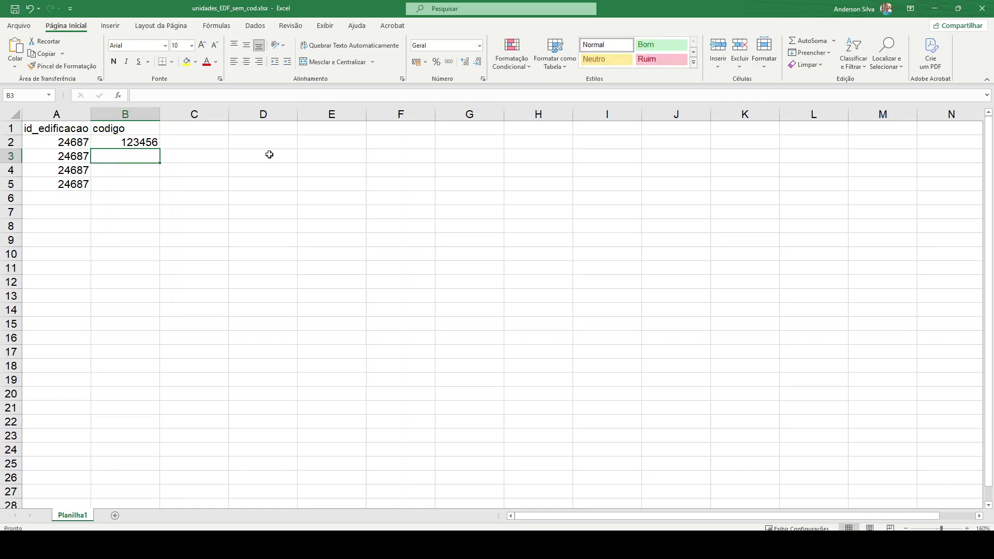
pyautogui.click(158, 143)
pyautogui.moveTo(159, 147)
pyautogui.mouseDown()
pyautogui.moveTo(161, 184)
pyautogui.moveTo(160, 154)
pyautogui.moveTo(147, 157)
pyautogui.mouseUp()
pyautogui.click(147, 160)
pyautogui.write('123457')
pyautogui.press('Return')
pyautogui.write('12')
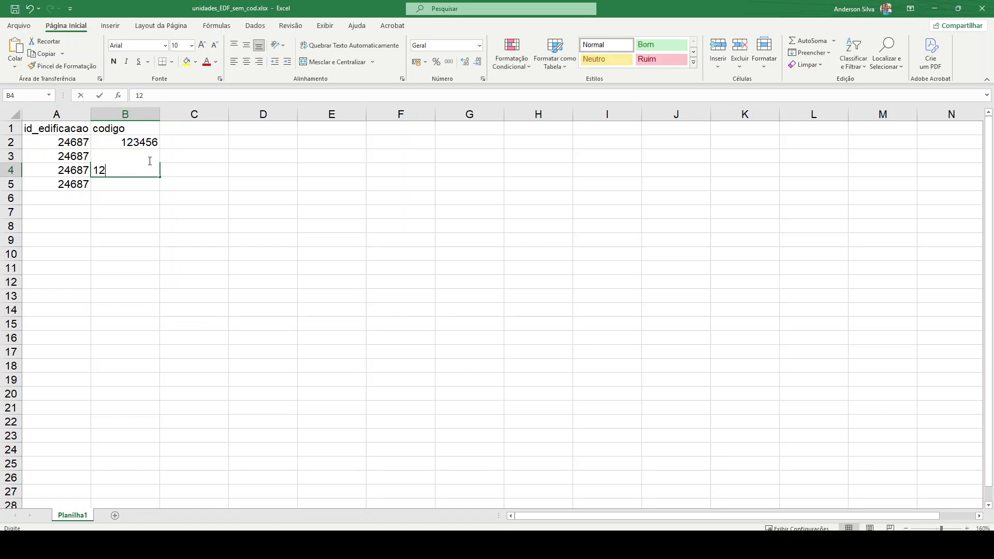
pyautogui.write('3458')
pyautogui.press('Return')
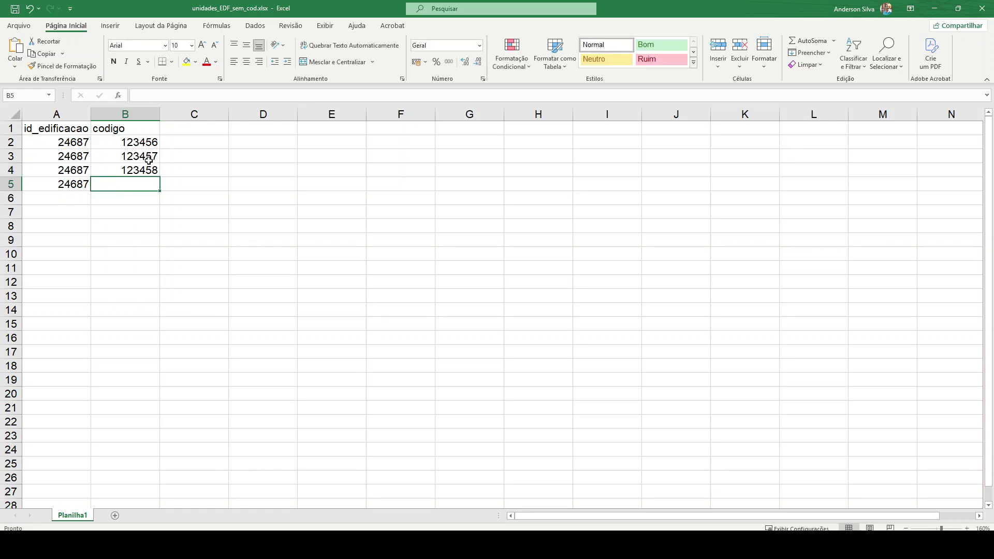
pyautogui.write('123459')
pyautogui.press('Return')
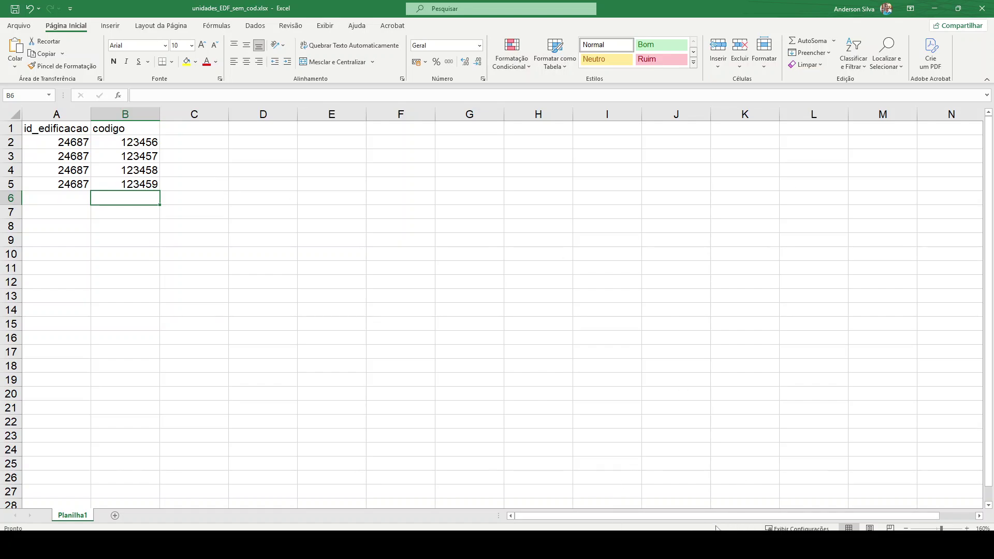
# - Return to QGIS, enable editing of the edificacoes_sem_cod_cadastro layer, and set the identified building's STATUS to CARREGAR
pyautogui.hotkey('alt', 'Tab')
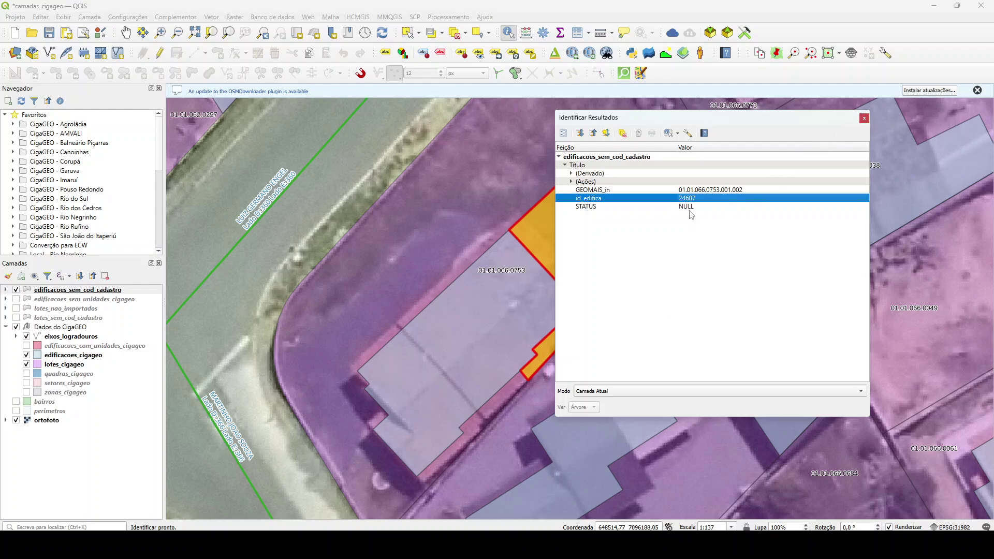
pyautogui.click(155, 60)
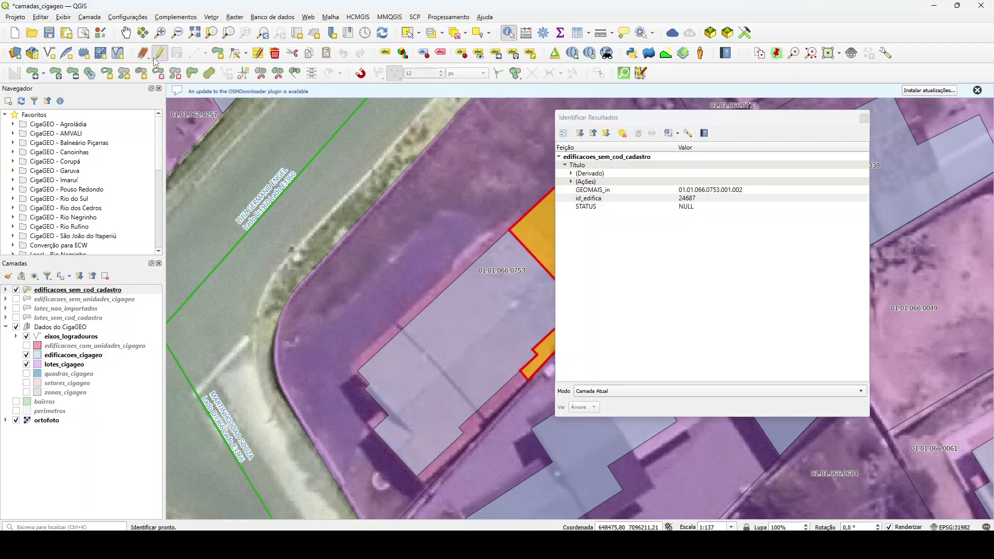
pyautogui.click(563, 134)
pyautogui.click(213, 187)
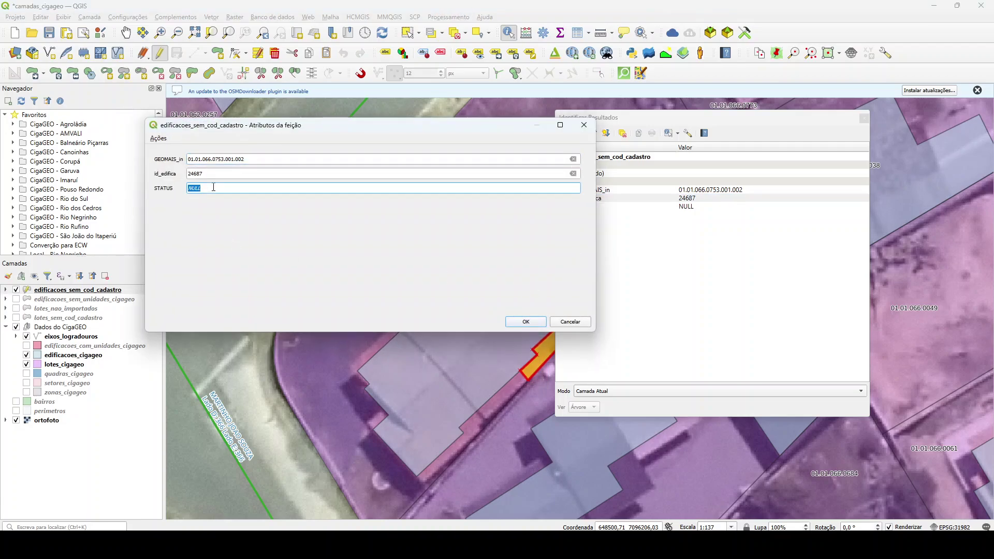
pyautogui.write('ca')
pyautogui.rightClick(214, 188)
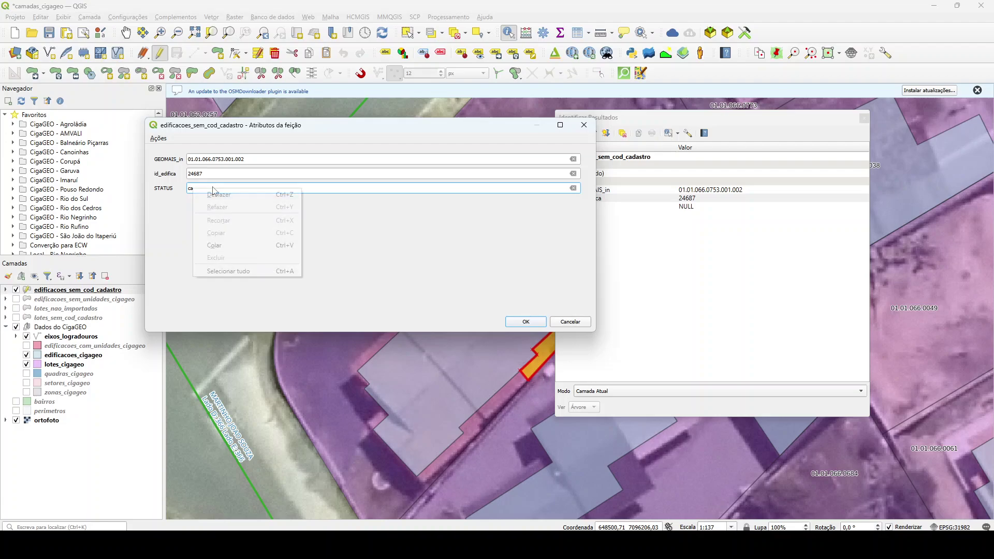
pyautogui.press('Escape')
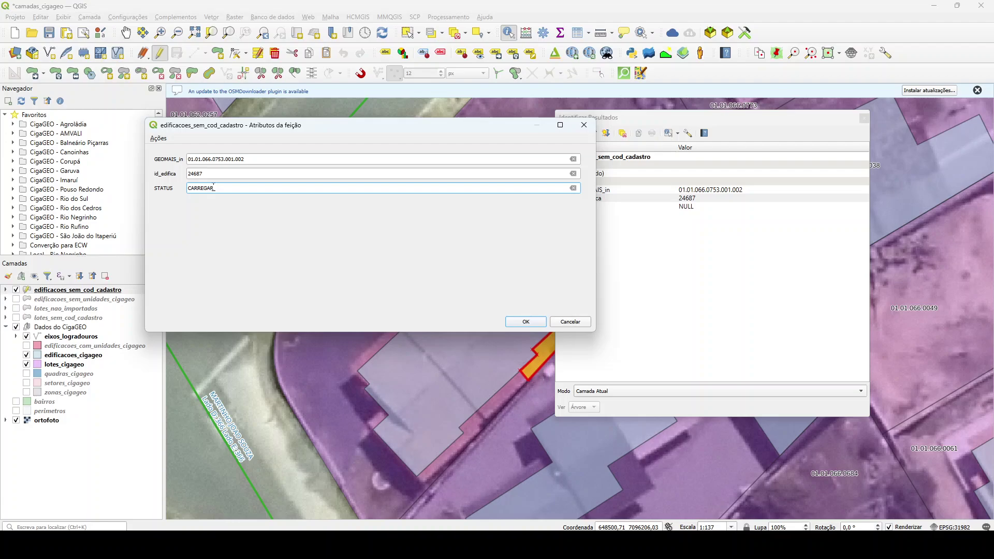
pyautogui.click(539, 320)
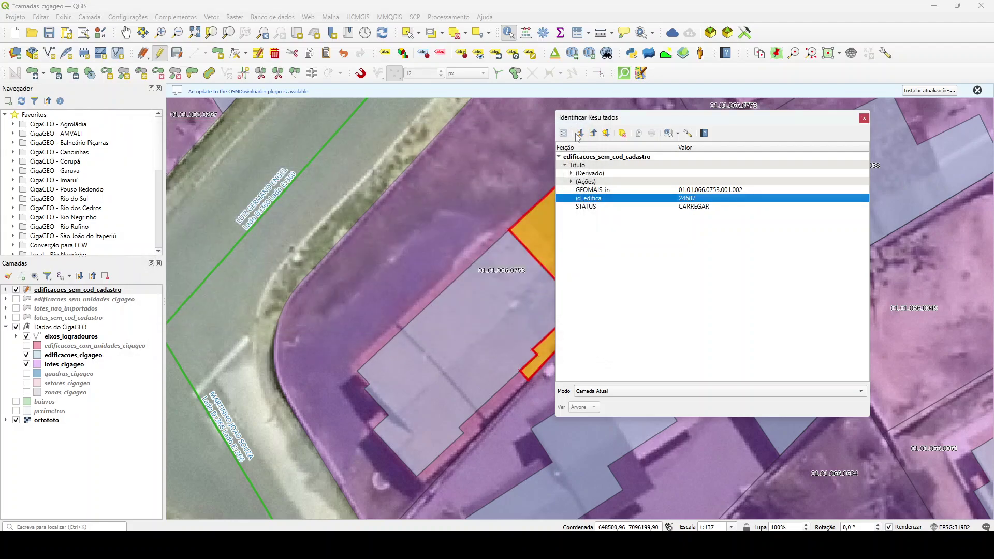
# - Deselect the building in the edificacoes_sem_cod_cadastro layer to reveal its status colour on the map
pyautogui.click(456, 34)
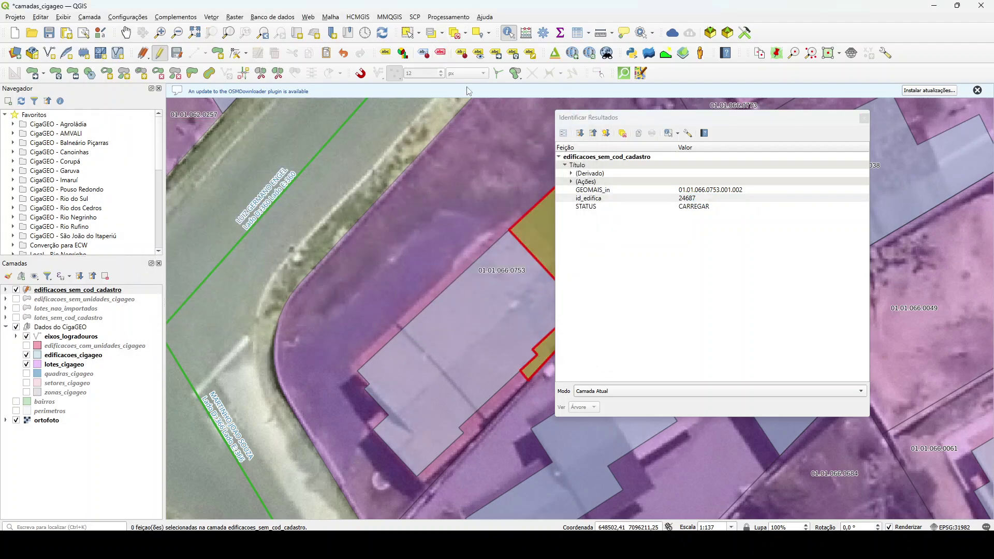
pyautogui.moveTo(447, 198); pyautogui.dragTo(339, 195)
pyautogui.click(339, 195)
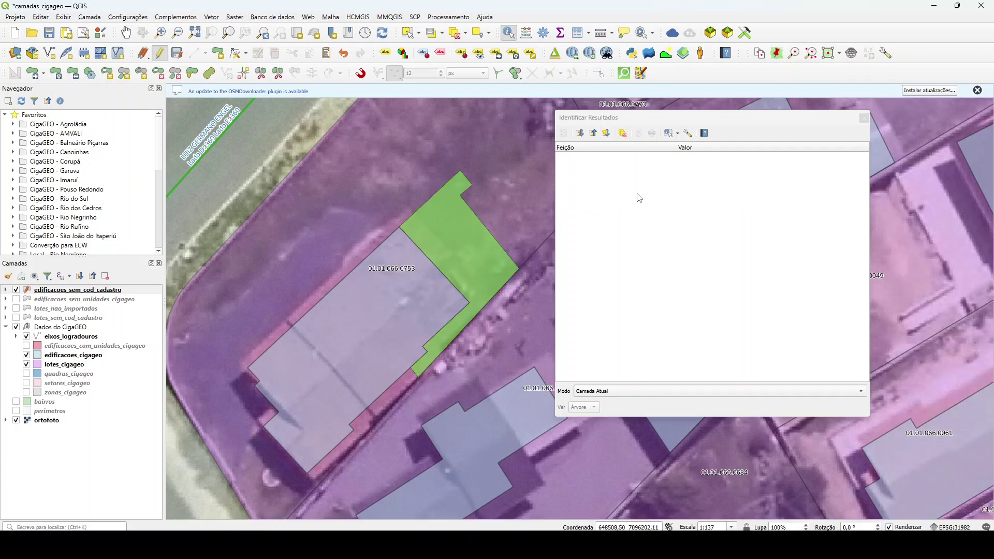
# - Identify the building on lot 01.01.066.0753 again and clear its STATUS value in the attribute form
pyautogui.click(467, 262)
pyautogui.click(573, 134)
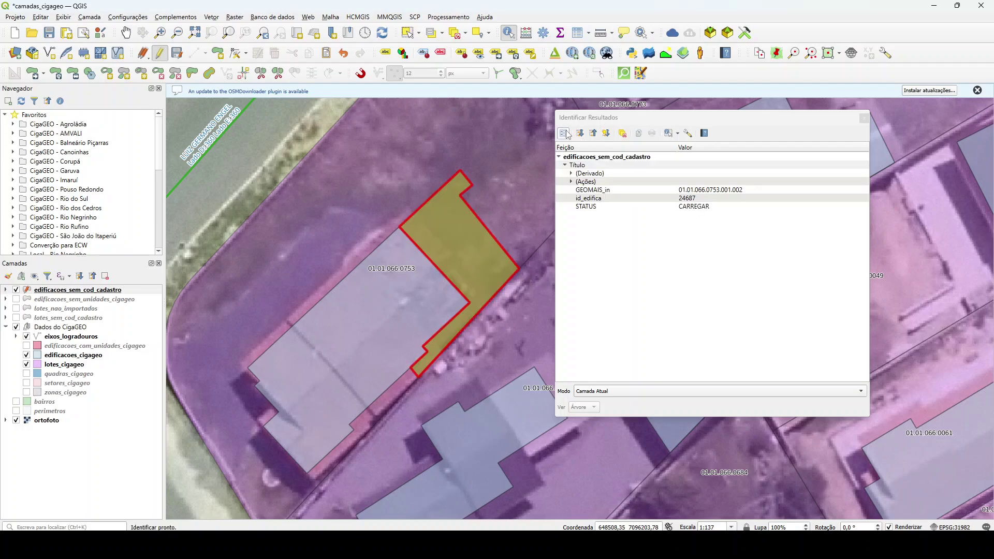
pyautogui.click(573, 188)
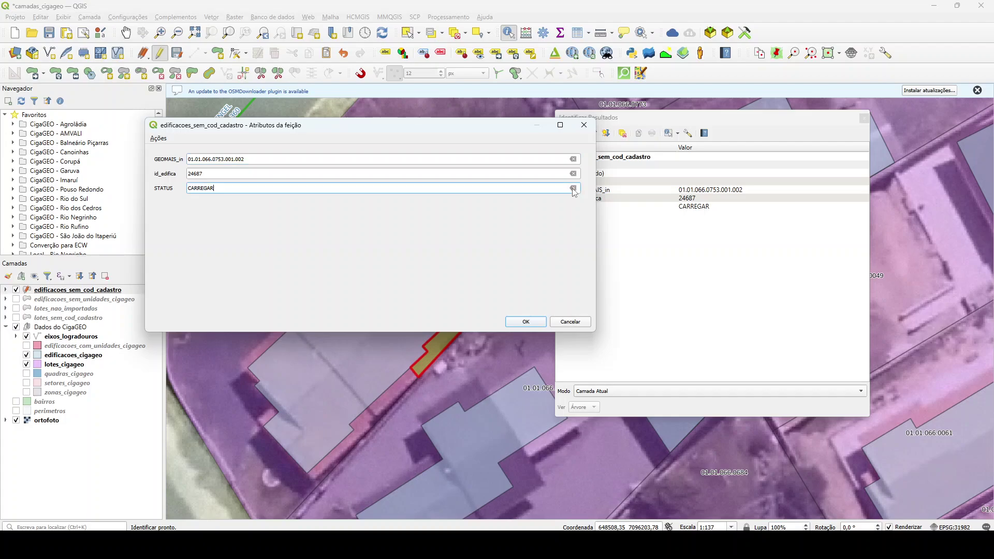
pyautogui.click(524, 321)
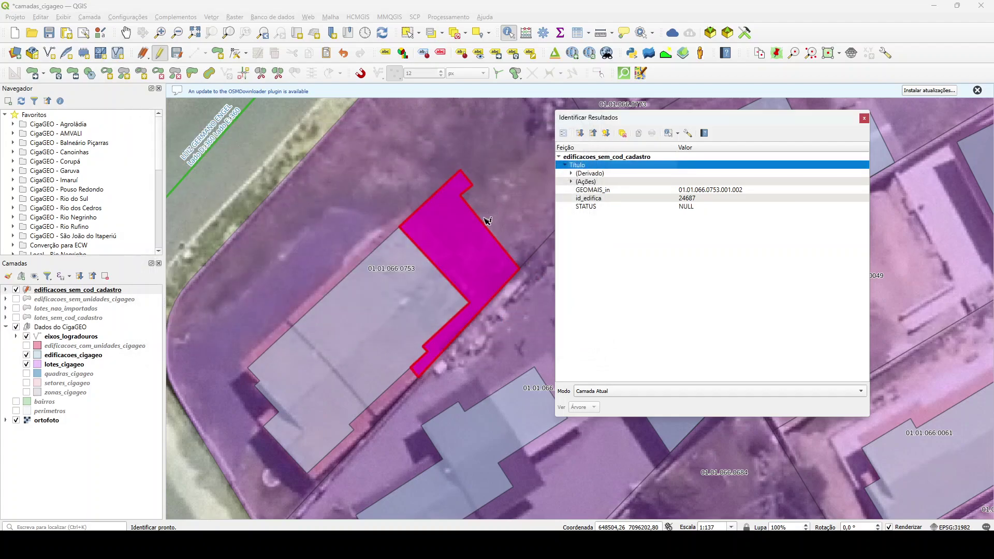
# - Expand the edificacoes_sem_cod_cadastro layer's legend and examine its CARREGAR, REMOVER and TODOS categories
pyautogui.click(6, 290)
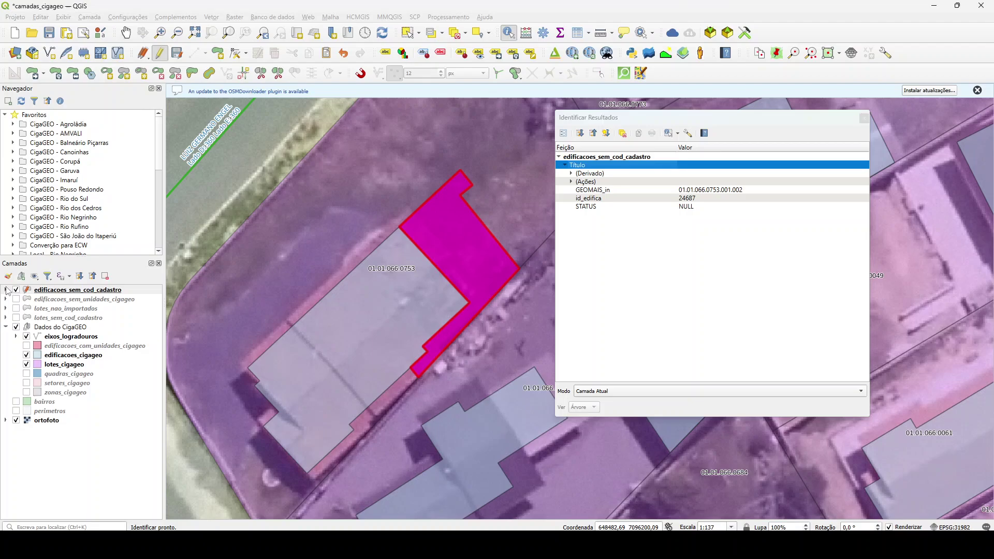
pyautogui.click(59, 322)
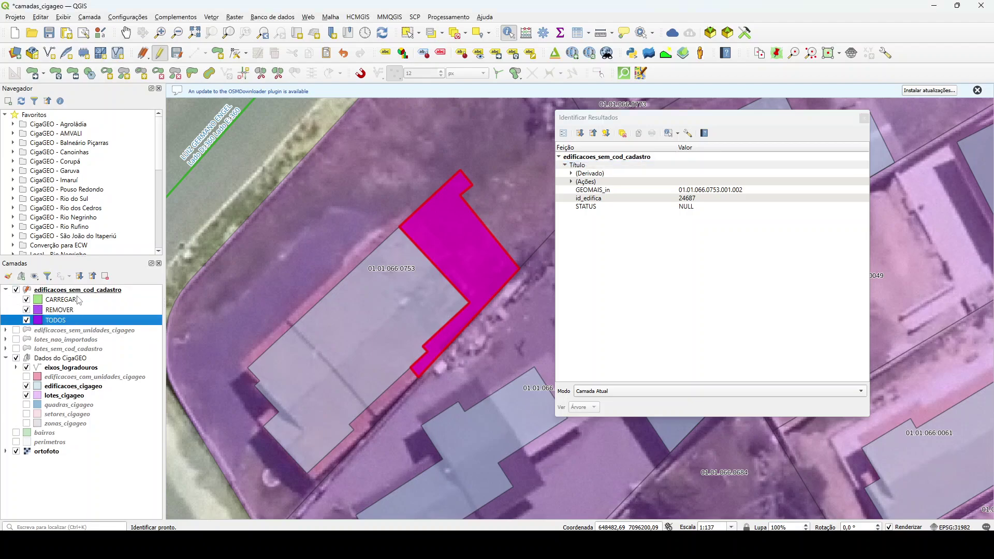
pyautogui.click(77, 300)
pyautogui.click(77, 310)
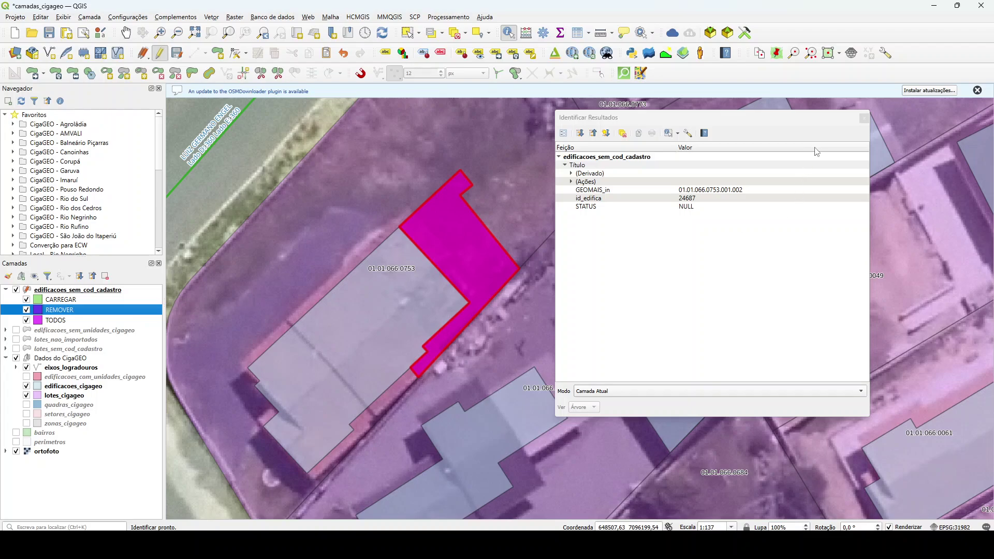
# - Close the identify results and end editing of the edificacoes_sem_cod_cadastro layer
pyautogui.click(864, 118)
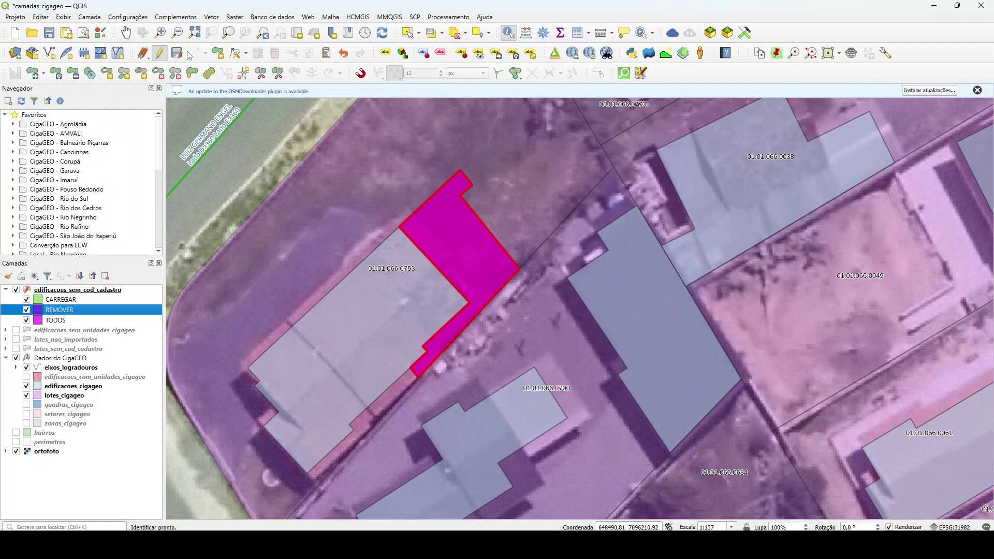
pyautogui.click(167, 54)
pyautogui.click(165, 56)
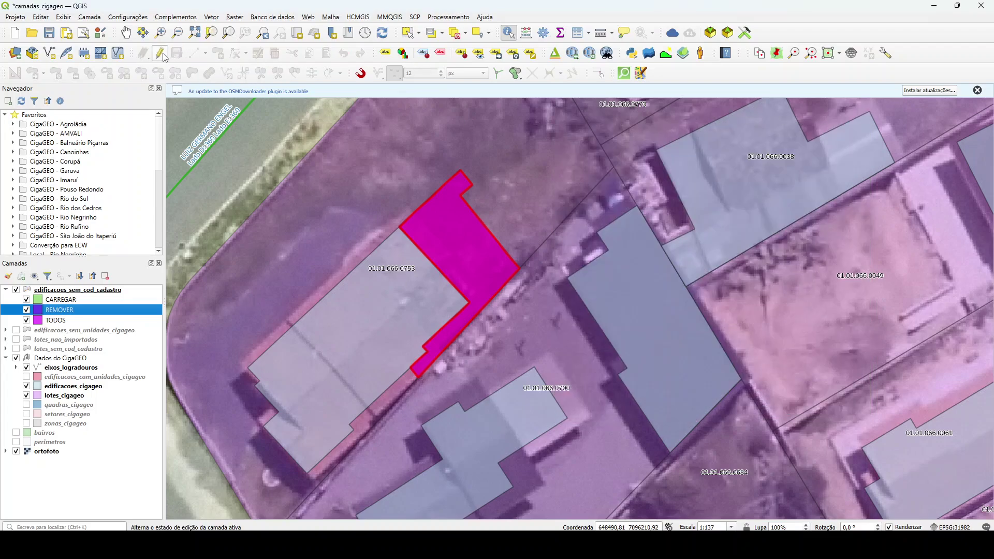